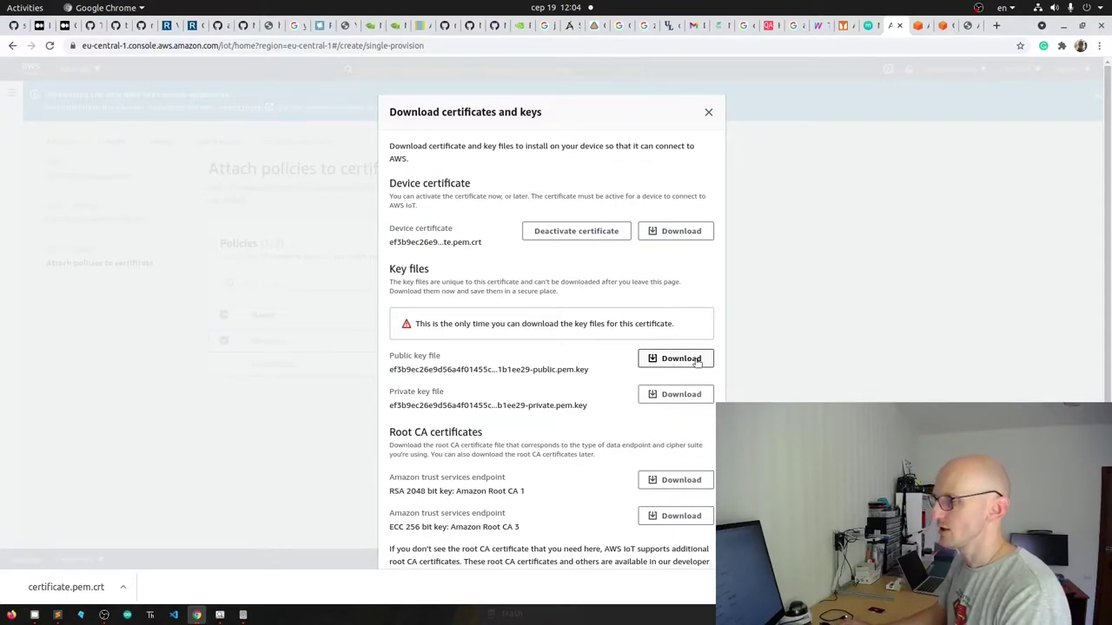
- Download the public key file and save it as public.pem.key in the iot_youtube folder
click(697, 360)
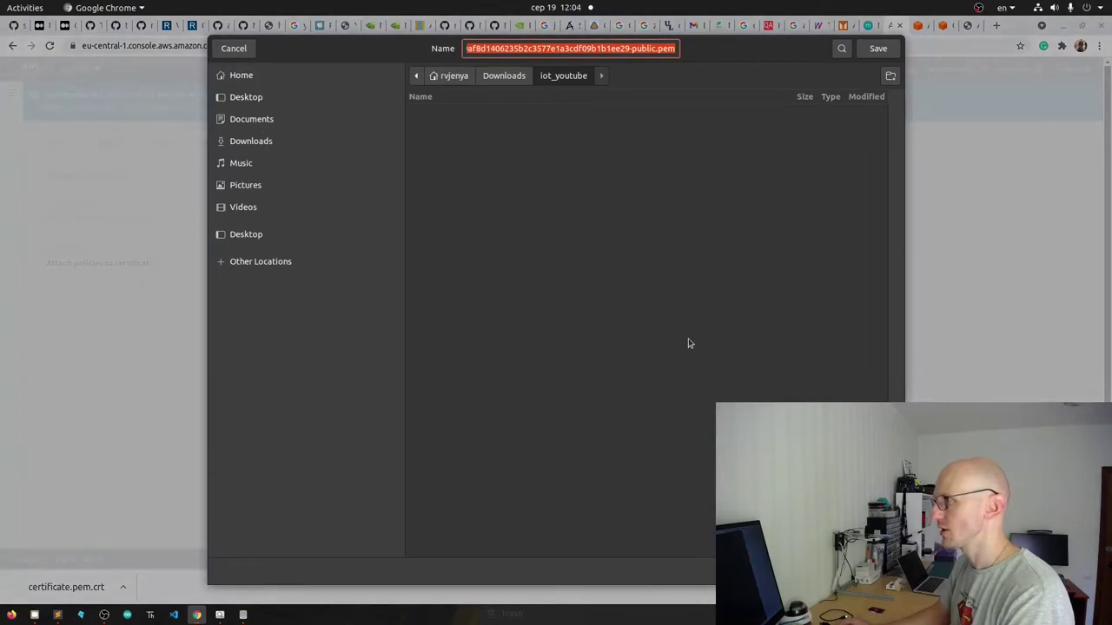
click(633, 49)
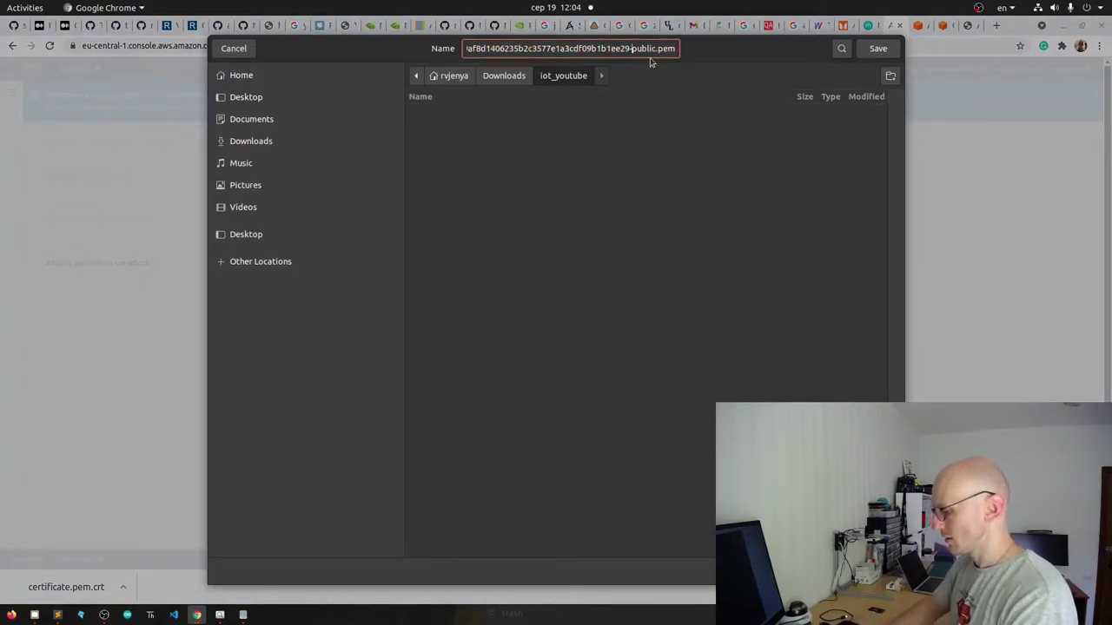
key(shift+Home)
key(BackSpace)
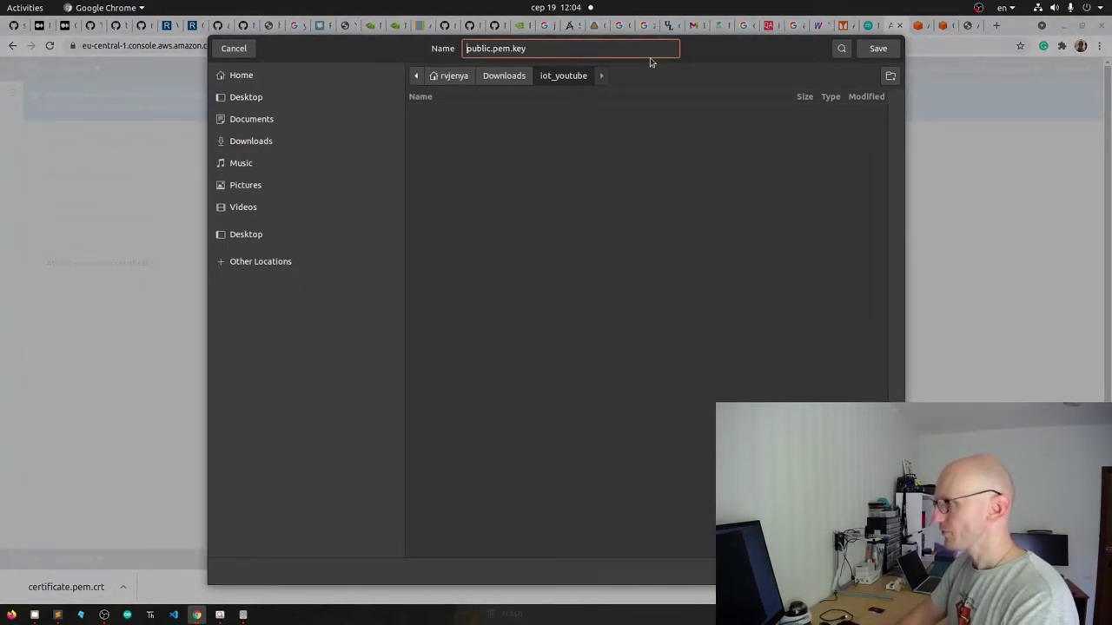
key(Return)
- Download the private key file and save it as private.pem.key in the iot_youtube folder
click(676, 401)
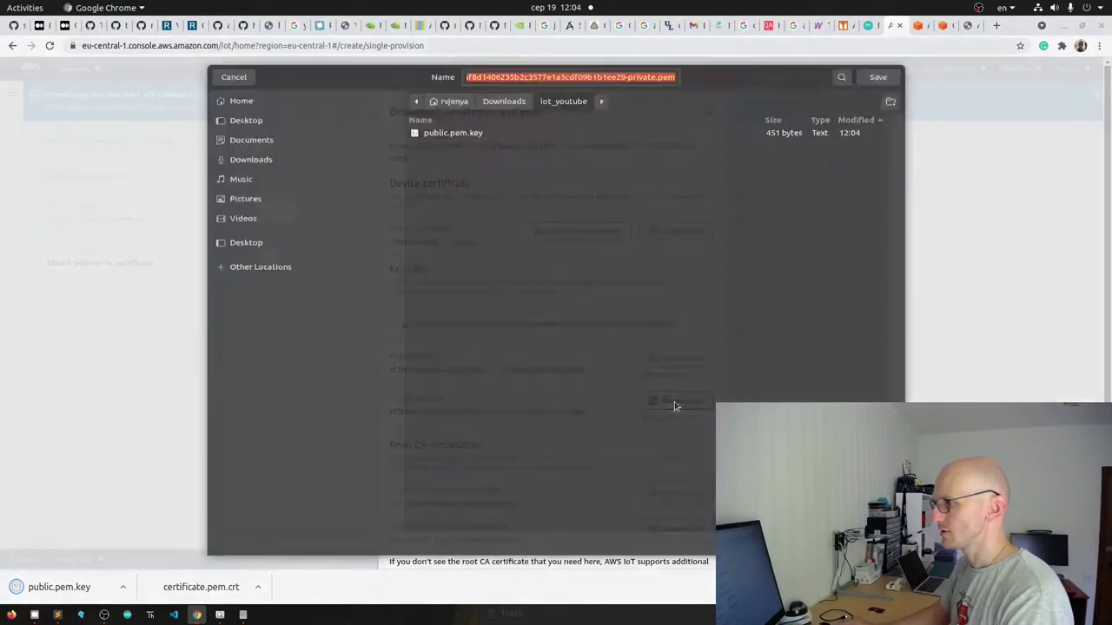
click(628, 49)
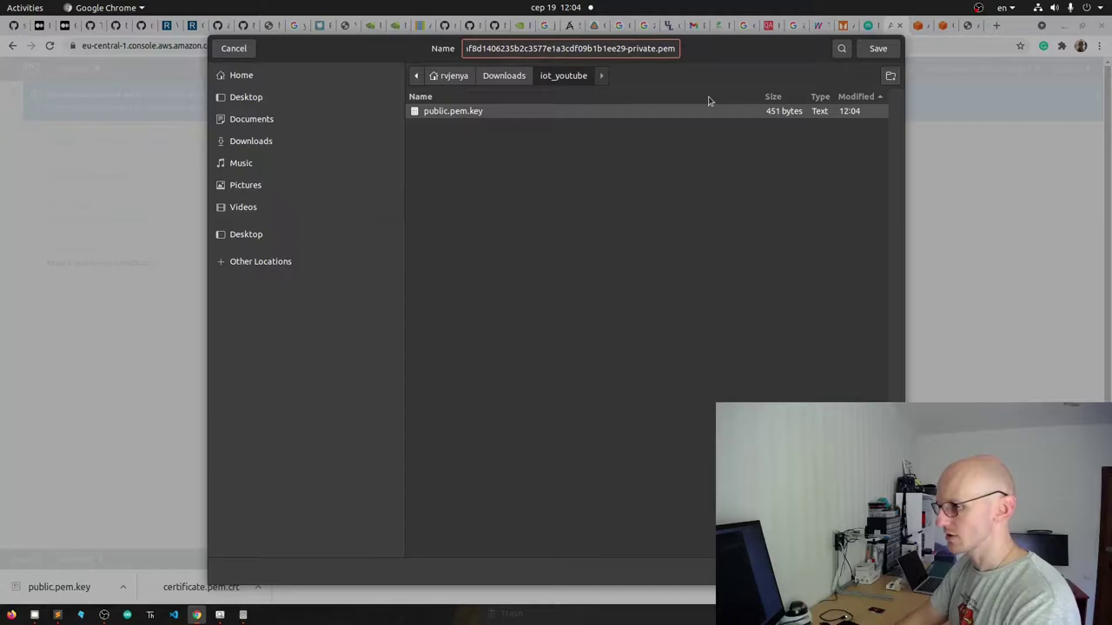
key(ctrl+a)
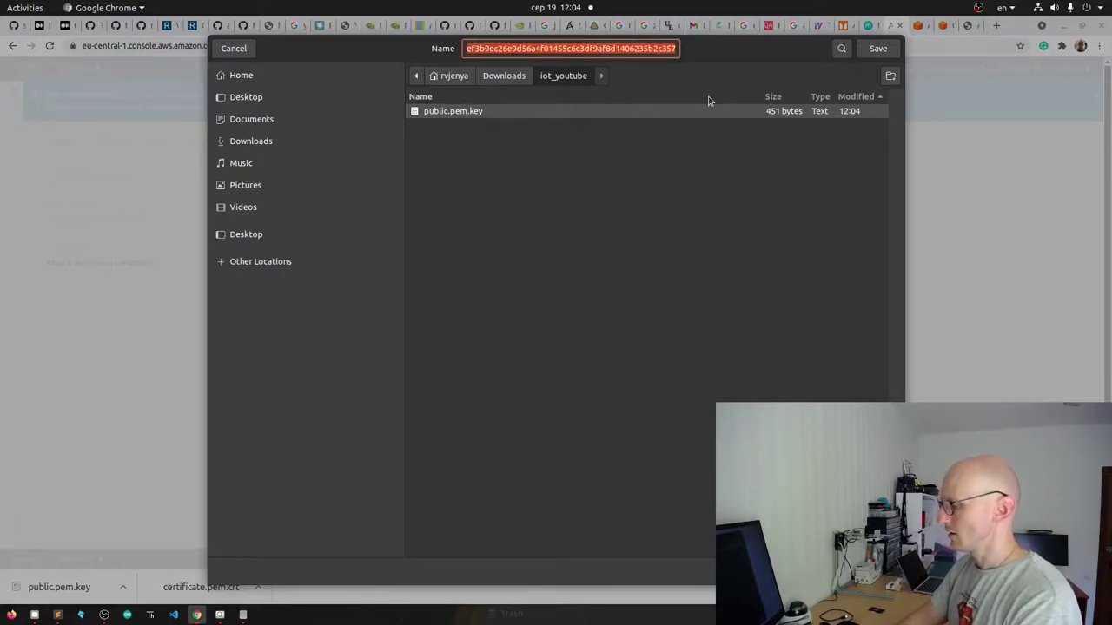
text(private.pem.key)
key(Home)
key(Right)
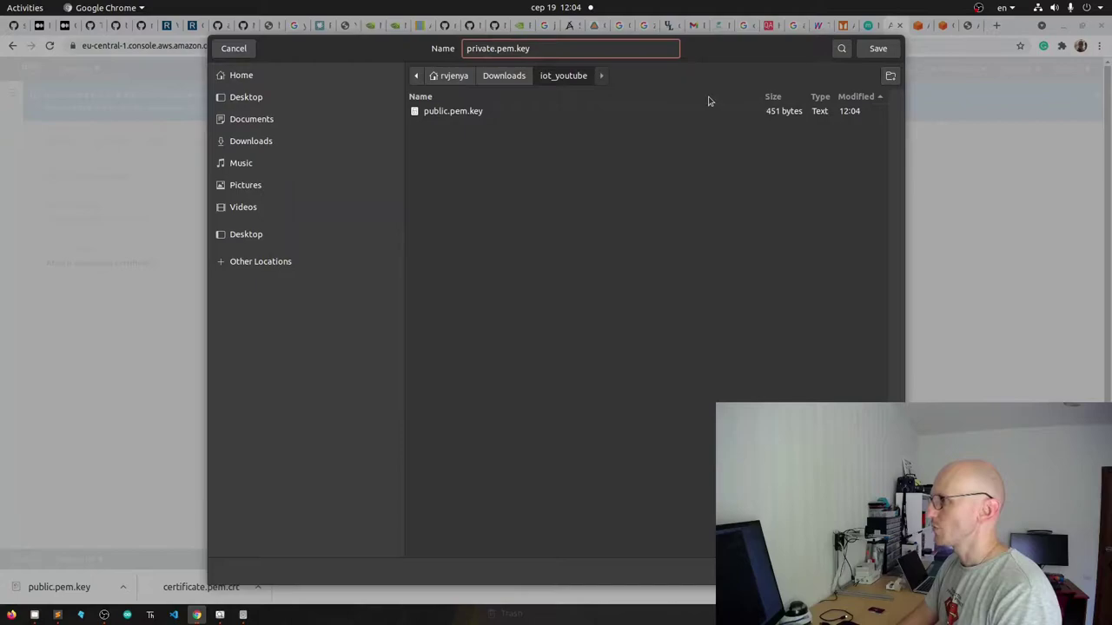
key(Return)
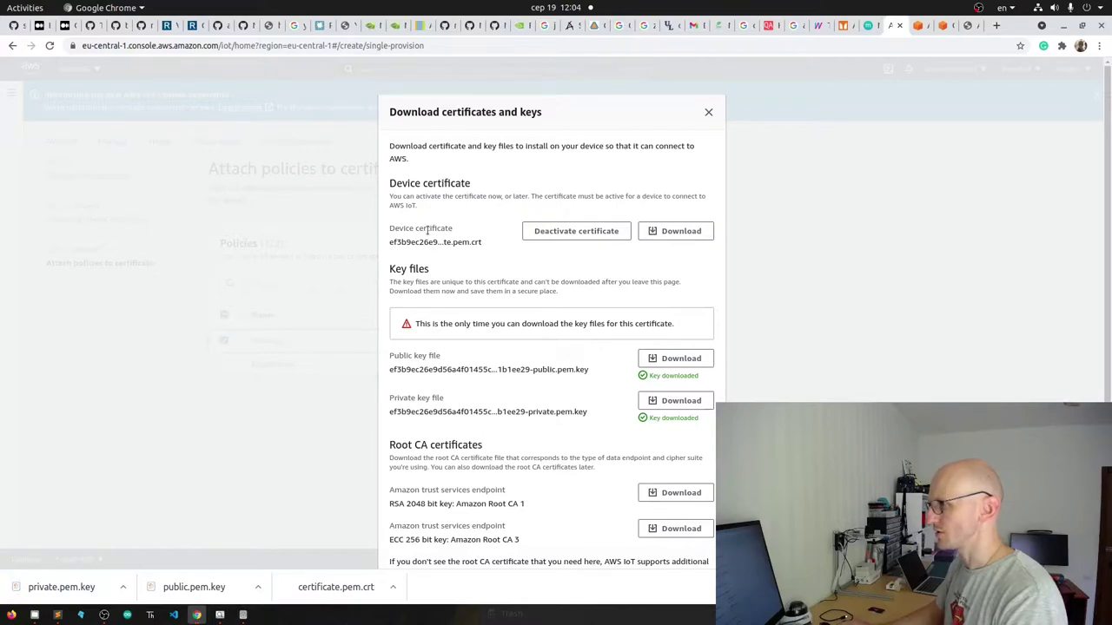
- Download the RSA 2048 bit Amazon Root CA 1 certificate as AmazonRootCA1.pem and finish the certificates and keys dialog
scroll(533, 408, down, 2)
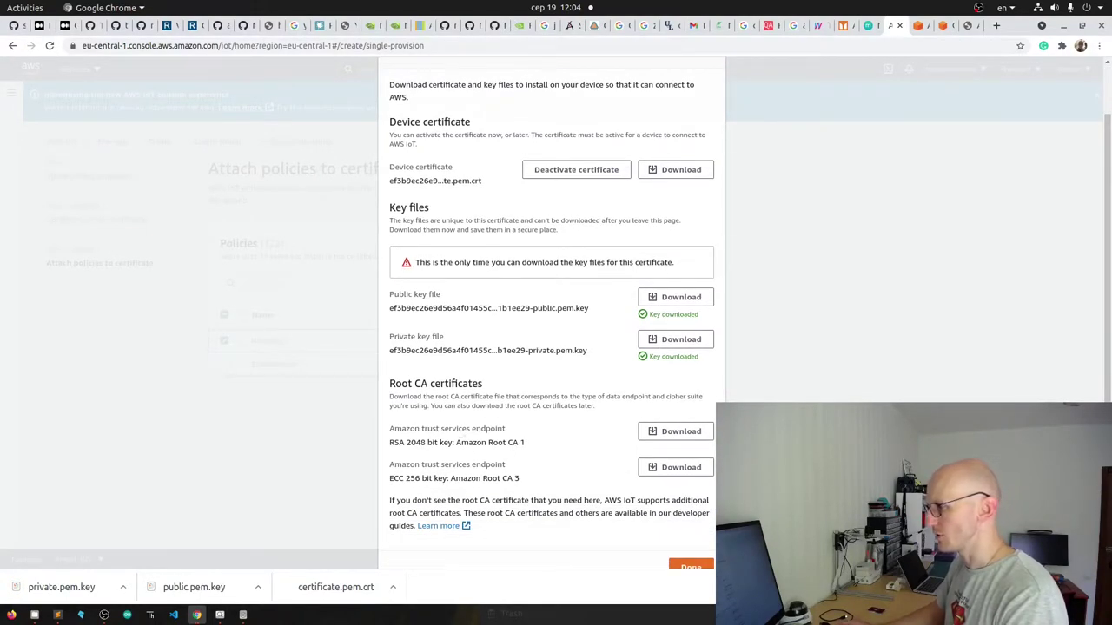
click(678, 431)
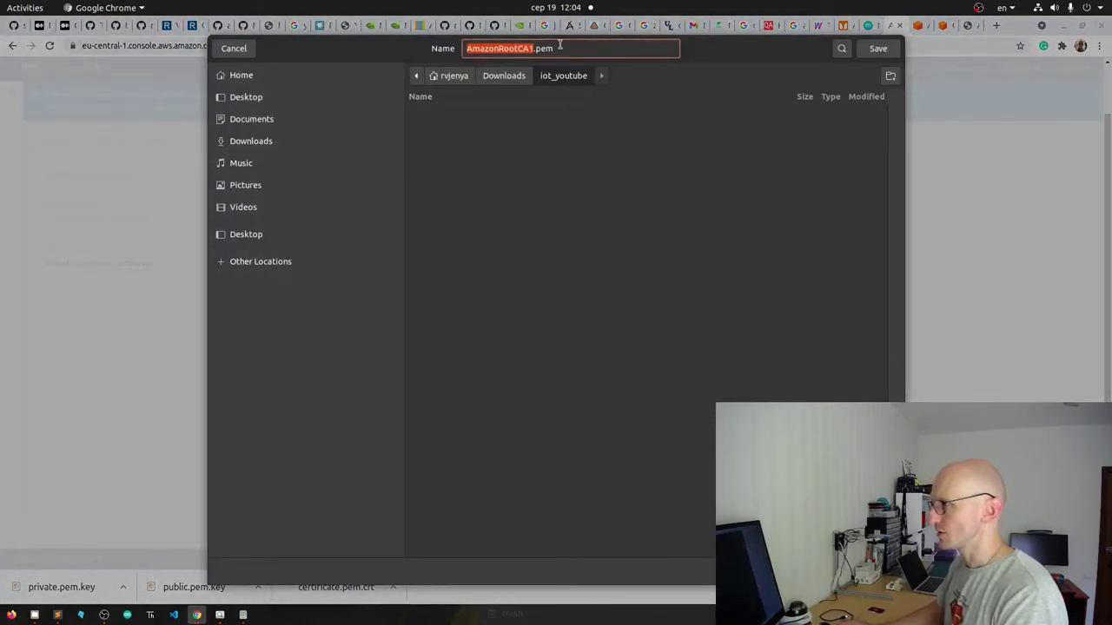
click(560, 48)
click(895, 47)
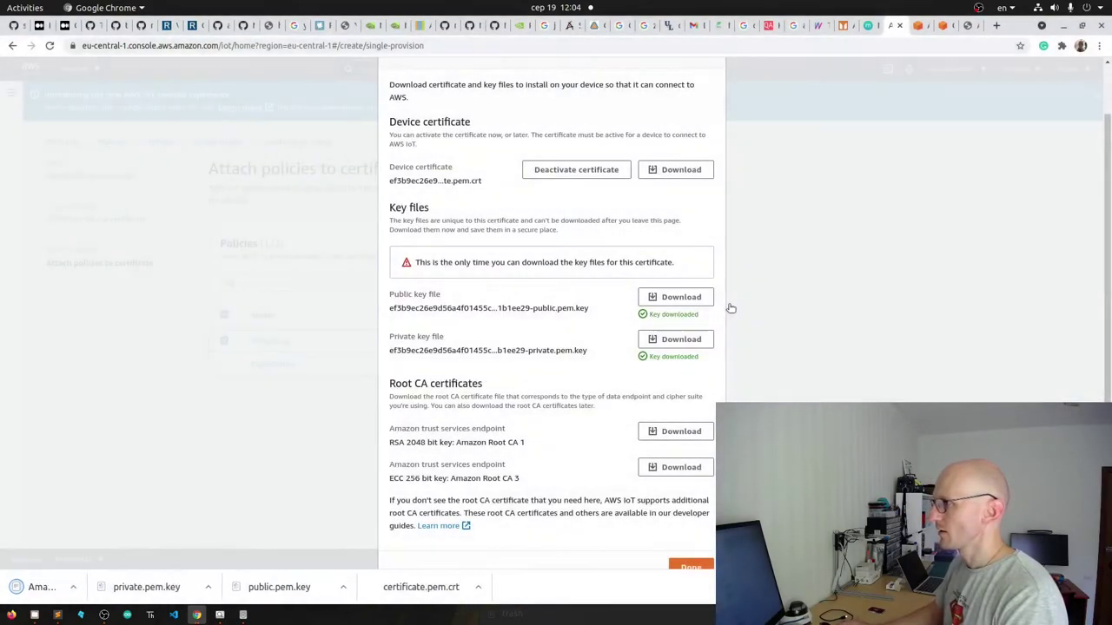
scroll(731, 309, down, 1)
click(690, 516)
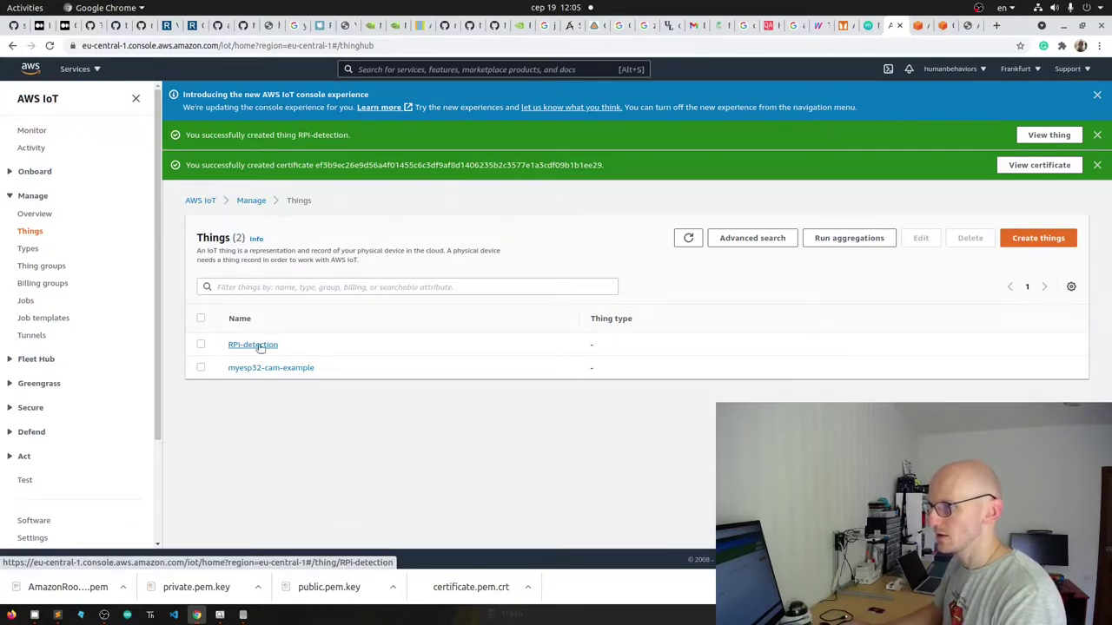
- Open the RPi-detection thing and view its attached certificates
click(200, 345)
click(201, 345)
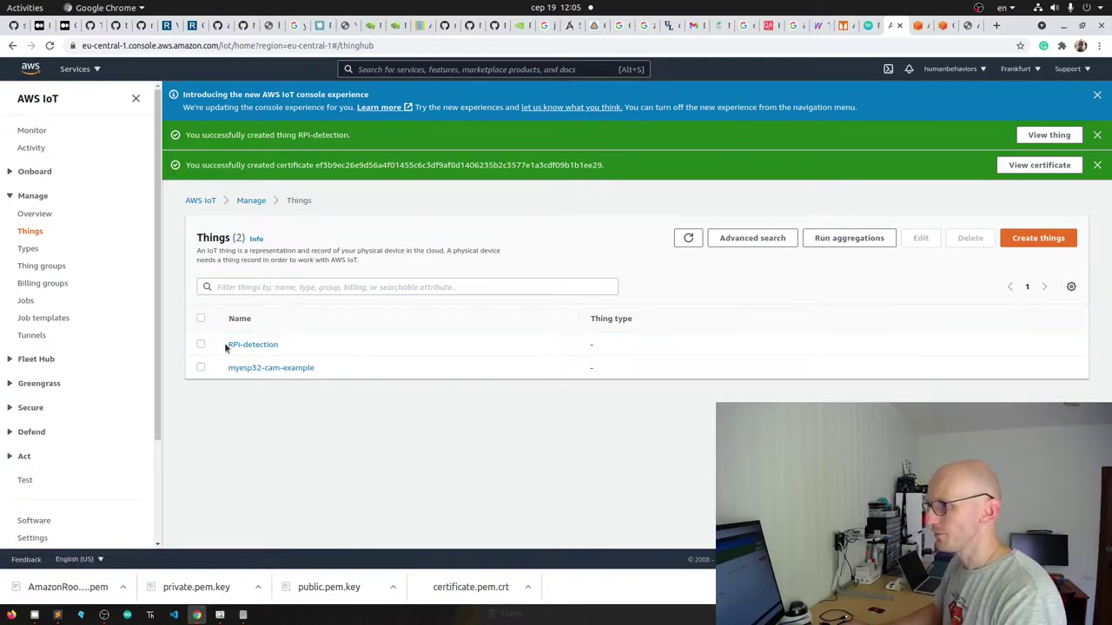
click(234, 344)
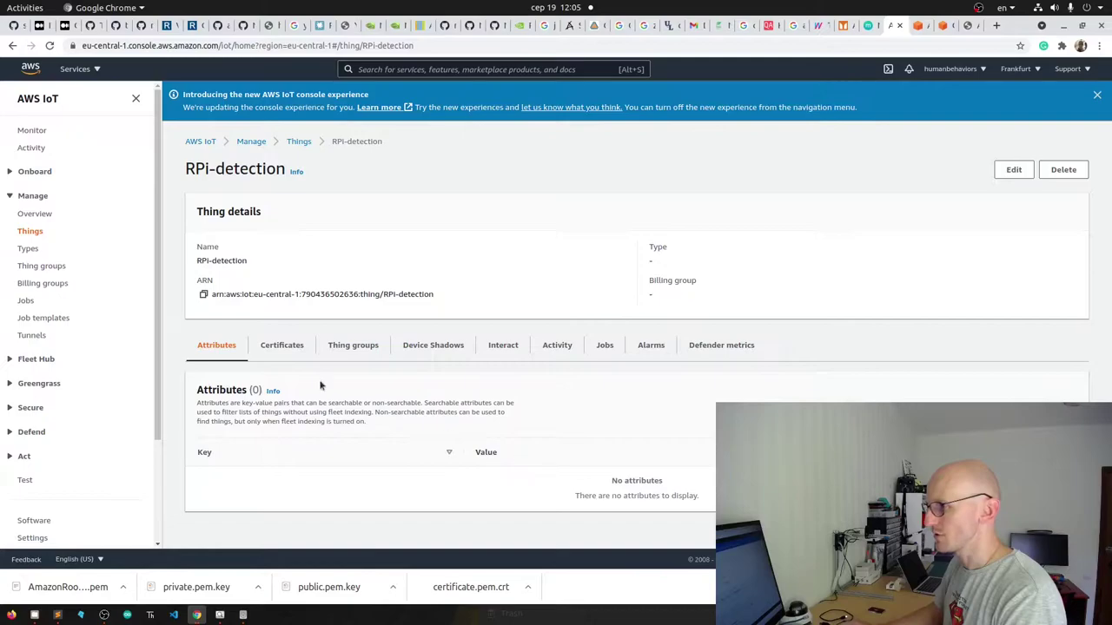
click(281, 346)
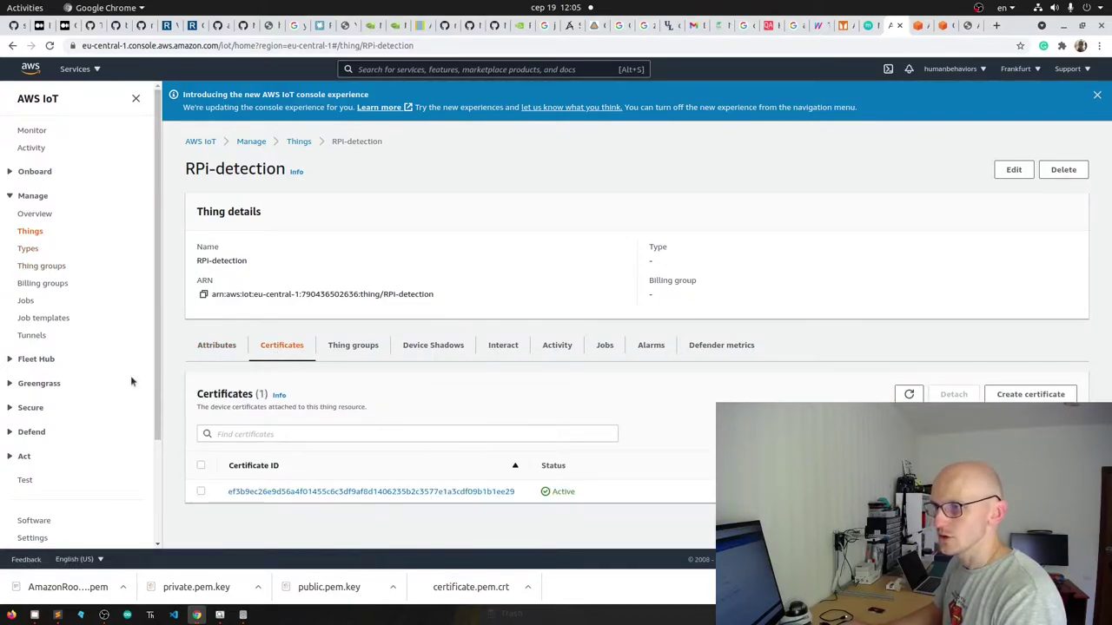
- Go to the AWS IoT security policies and open RPi-policy
click(26, 408)
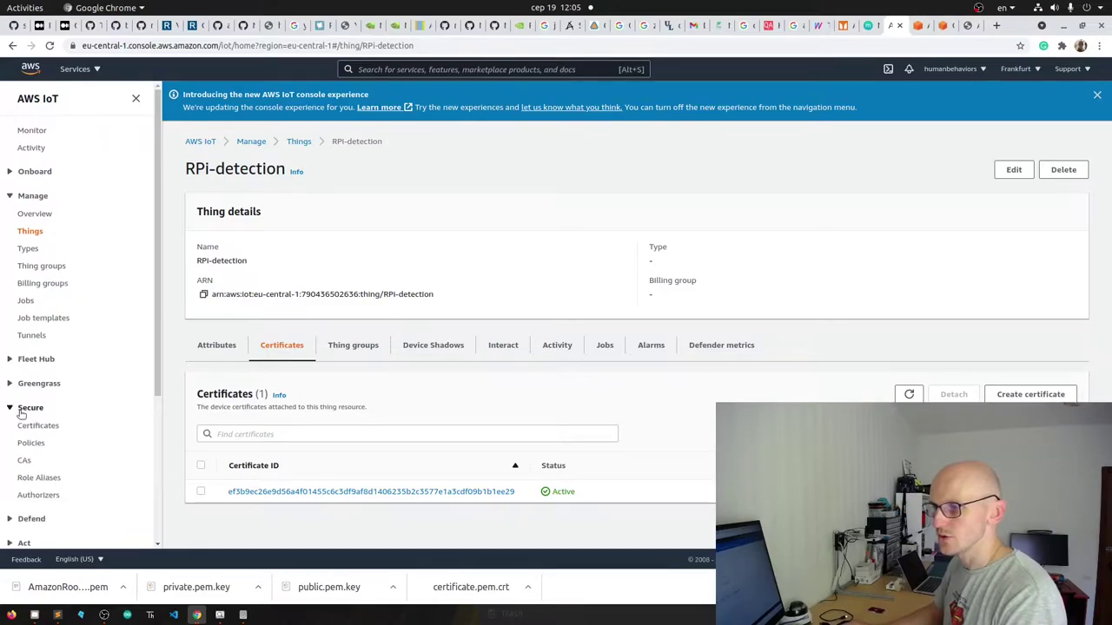
click(32, 442)
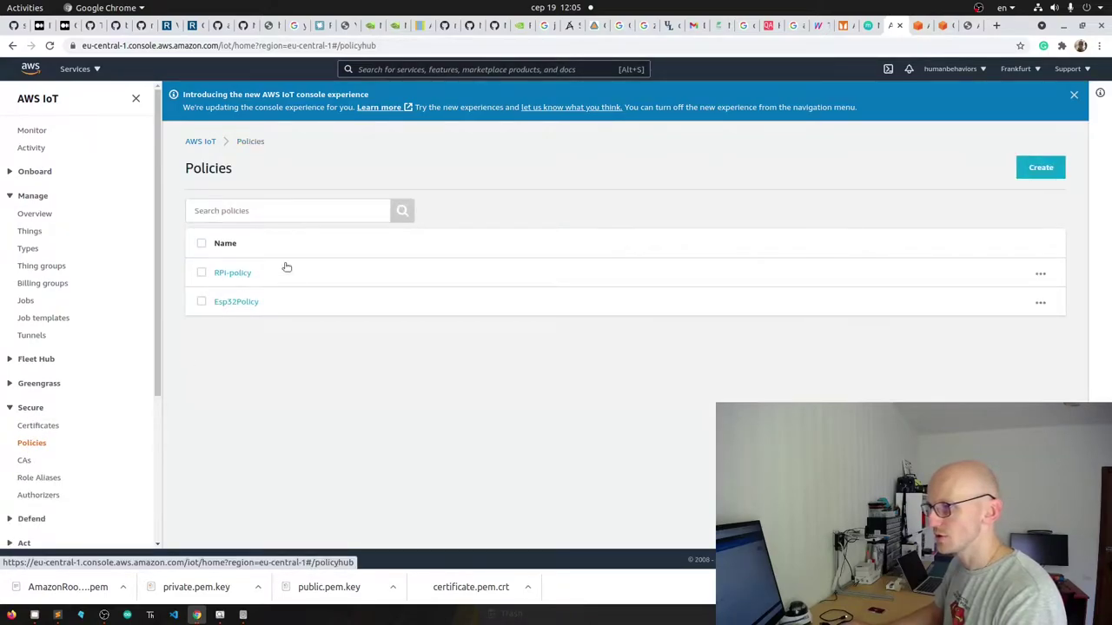
click(1040, 274)
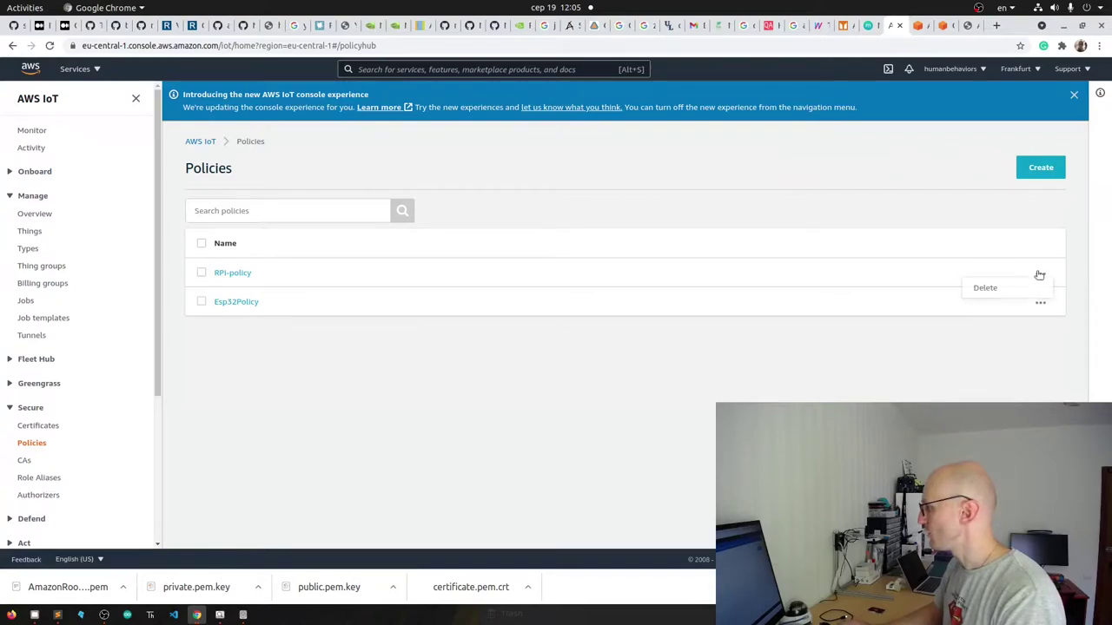
click(1041, 303)
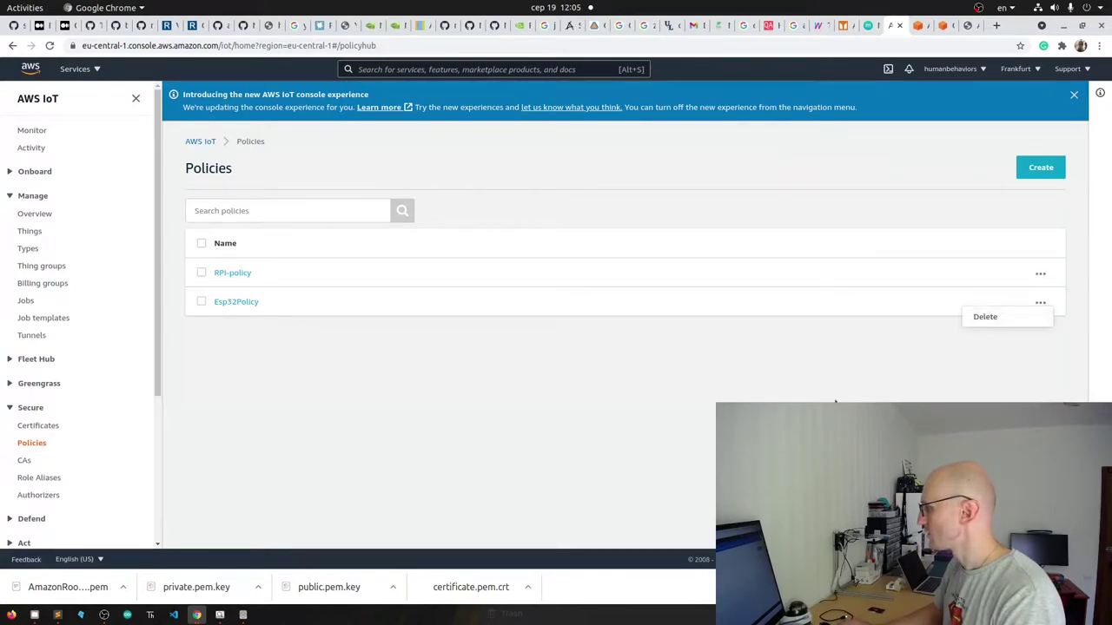
click(236, 276)
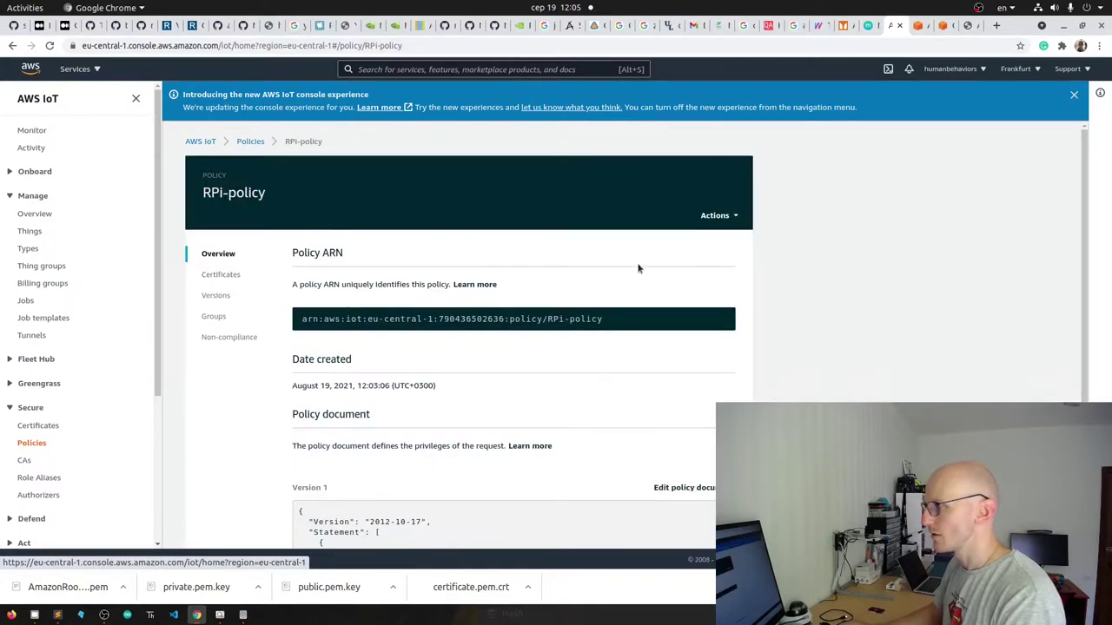
- Review the overview and policy document of RPi-policy, dismissing the browser's list of downloaded files
click(717, 215)
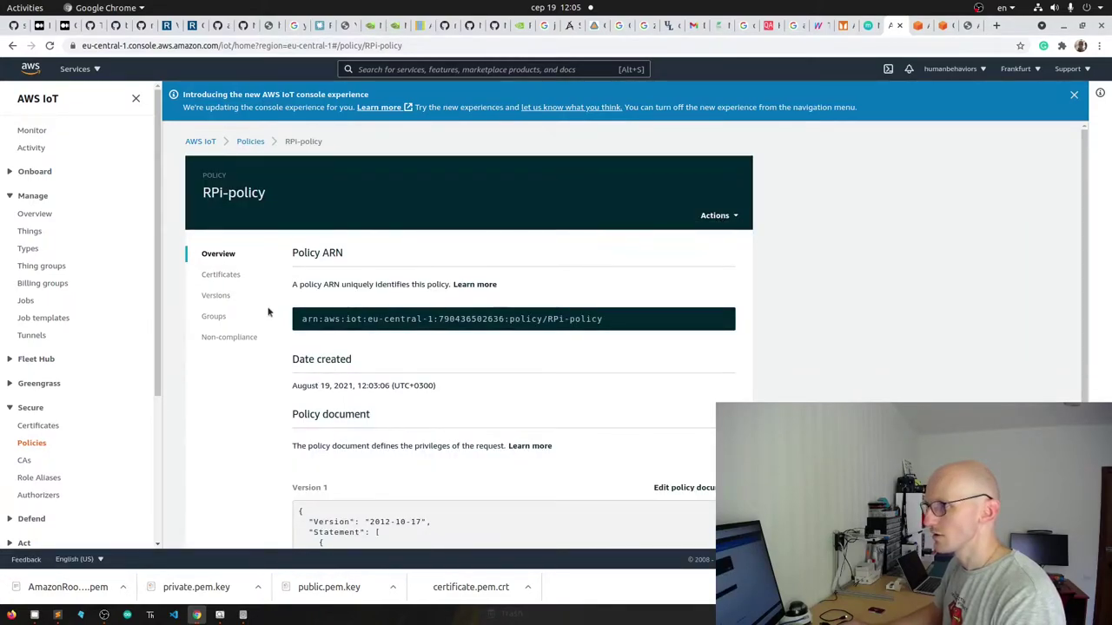
scroll(236, 278, down, 2)
scroll(253, 396, up, 2)
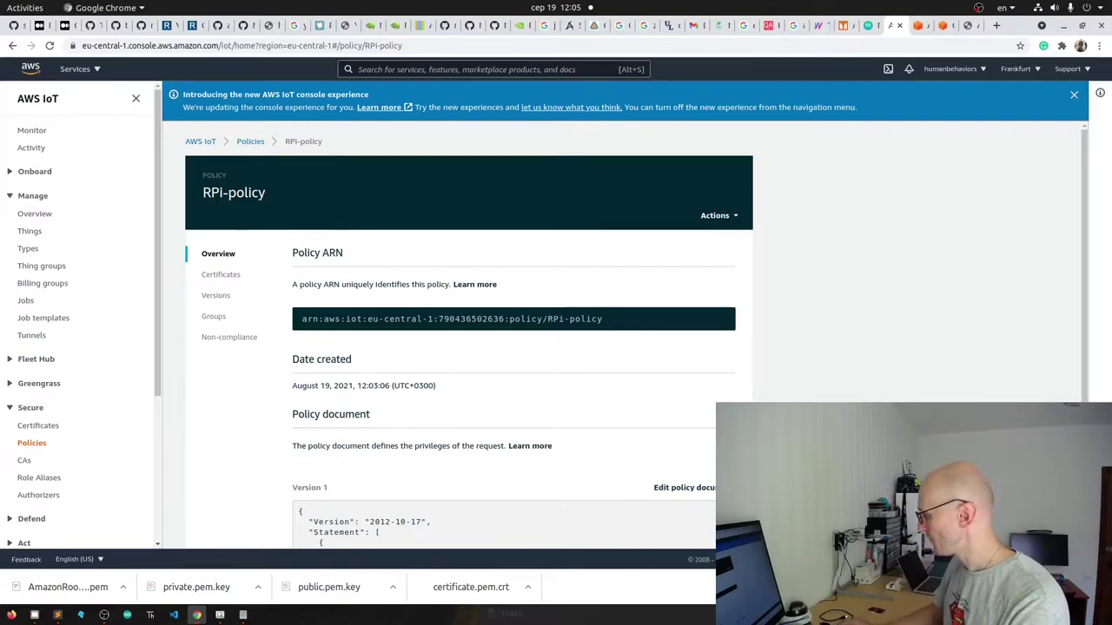
click(1098, 587)
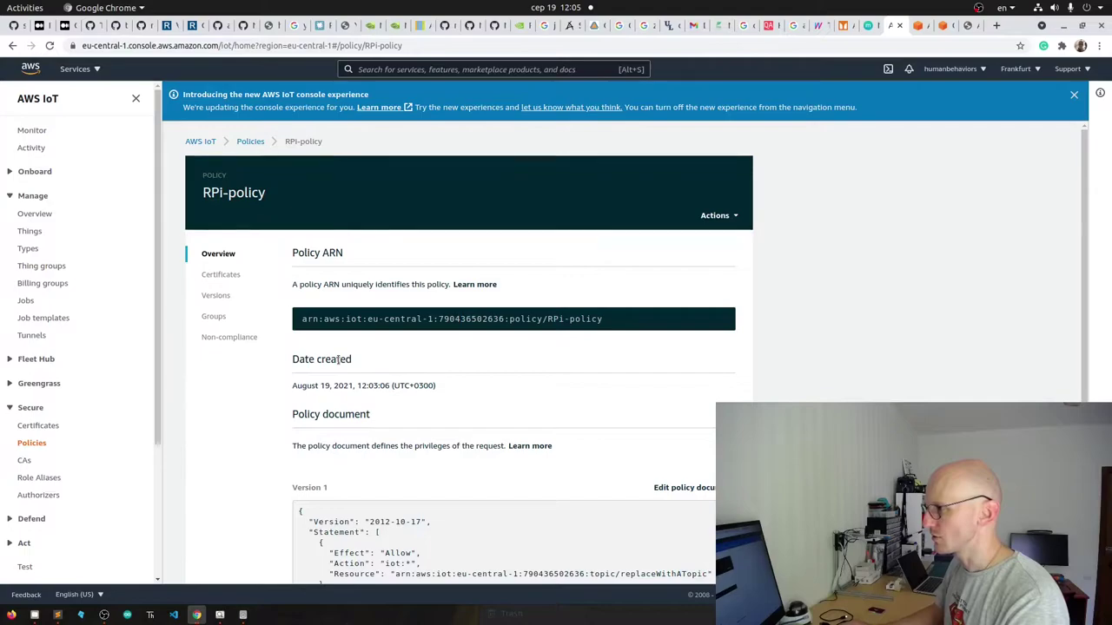
scroll(203, 471, down, 2)
scroll(278, 365, up, 2)
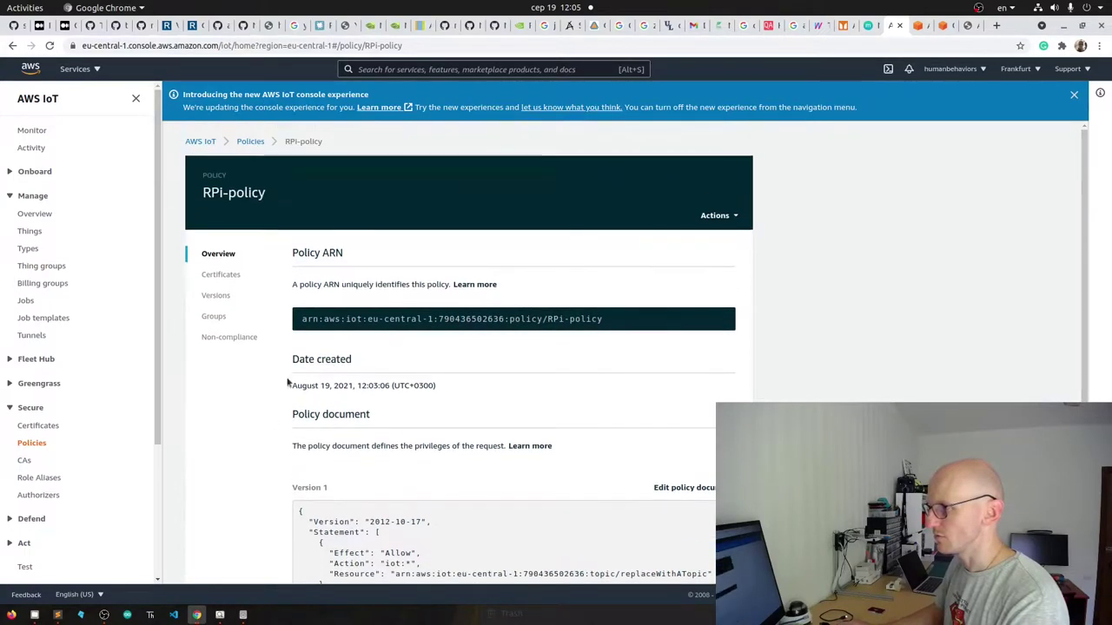
- Examine the certificates, versions and groups of RPi-policy, and return to its overview
click(223, 274)
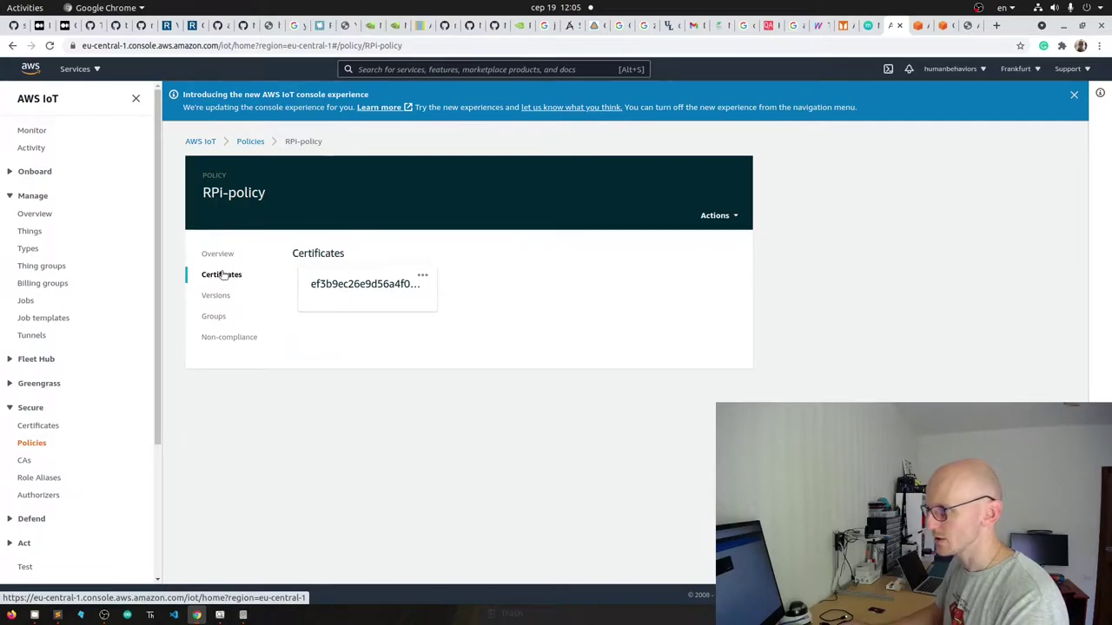
click(423, 275)
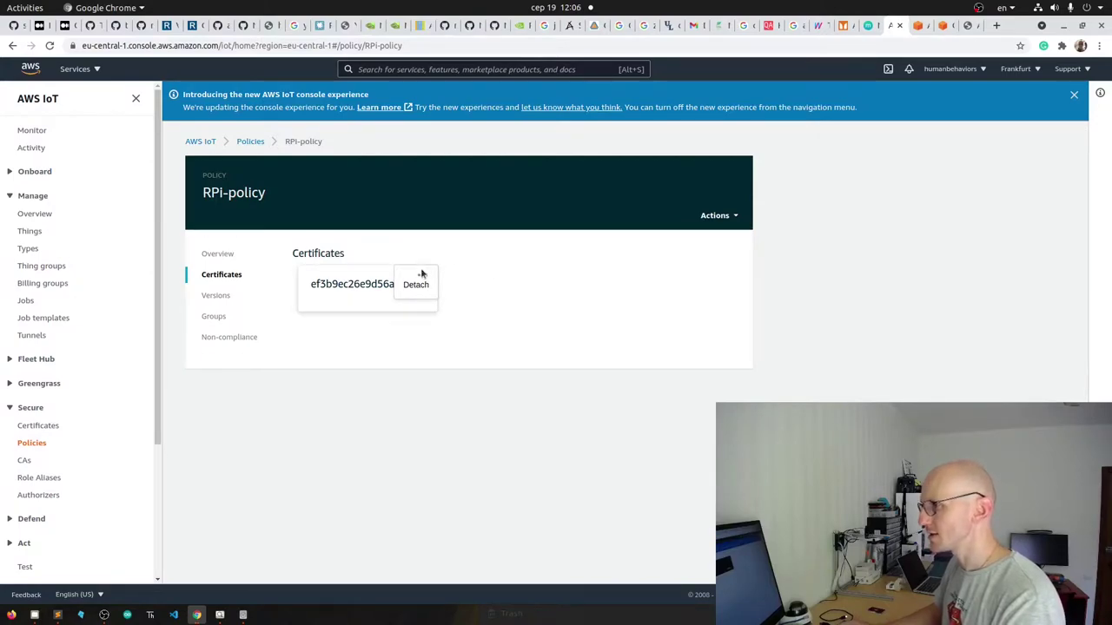
click(227, 296)
click(227, 274)
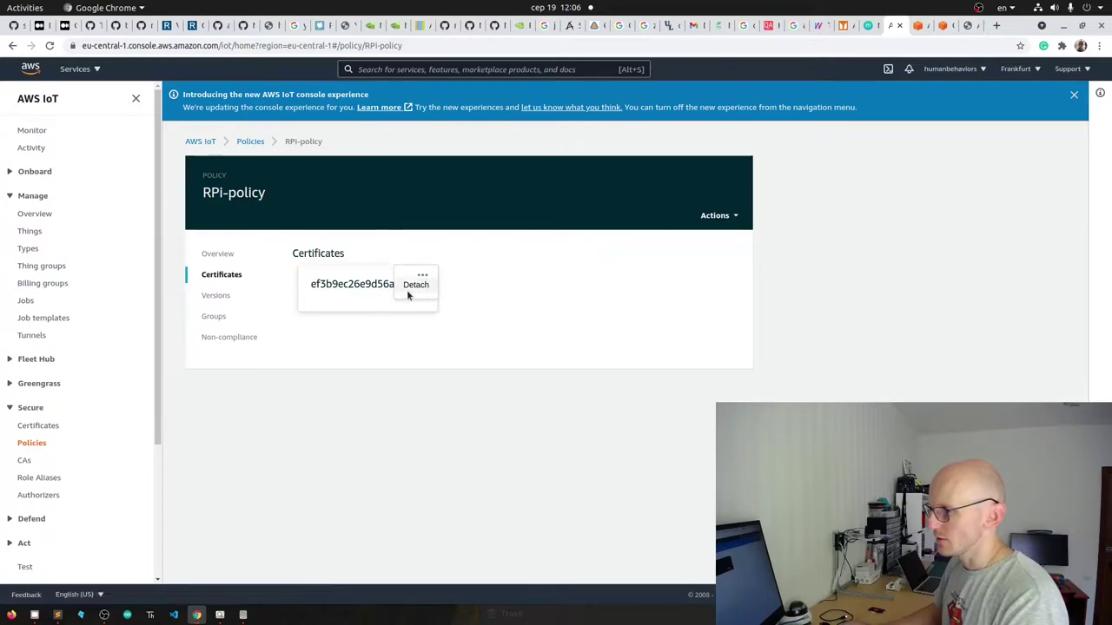
click(215, 298)
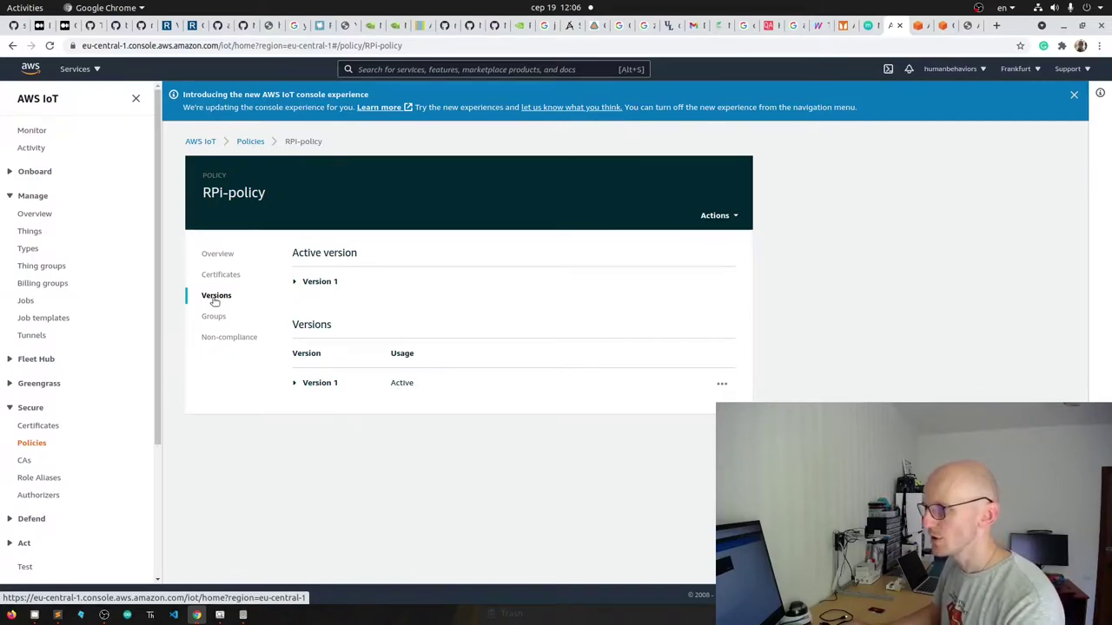
click(213, 317)
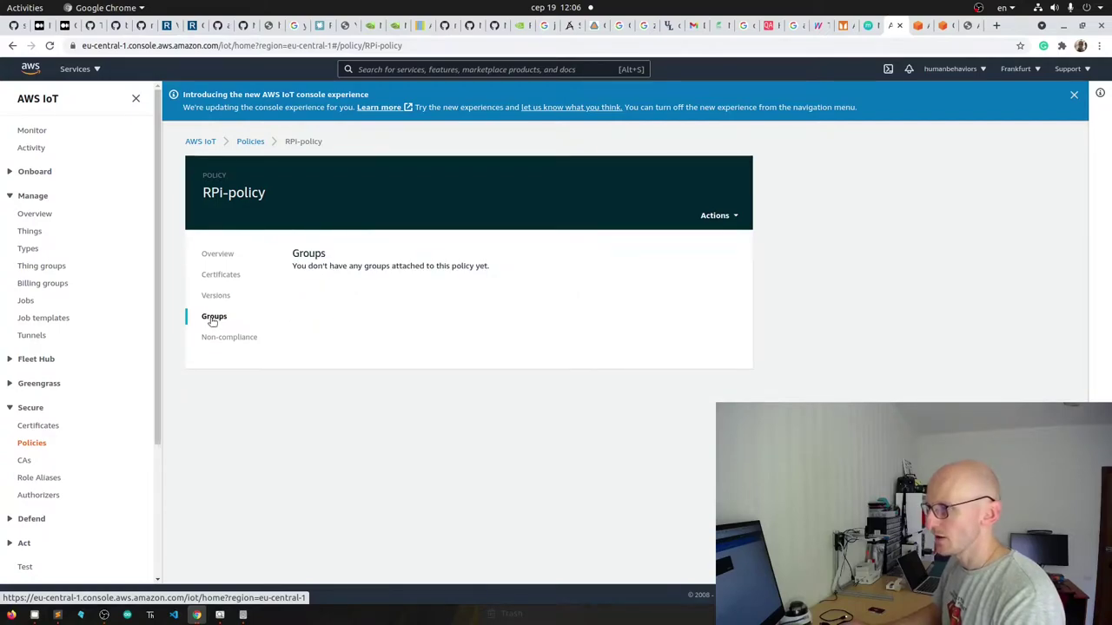
click(220, 255)
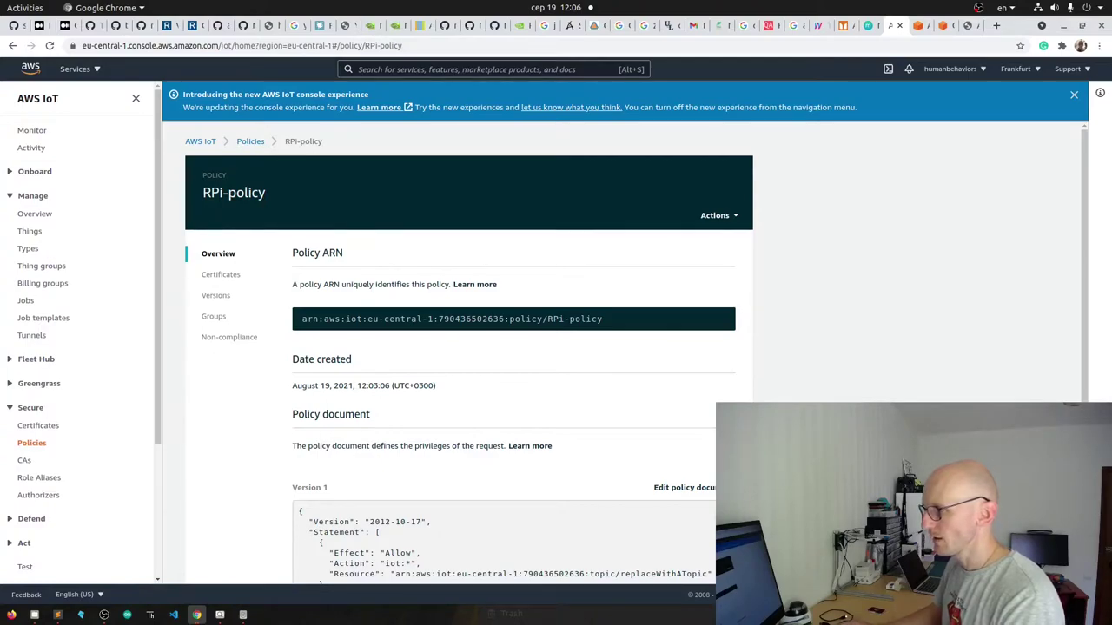
scroll(634, 365, down, 1)
scroll(634, 365, up, 1)
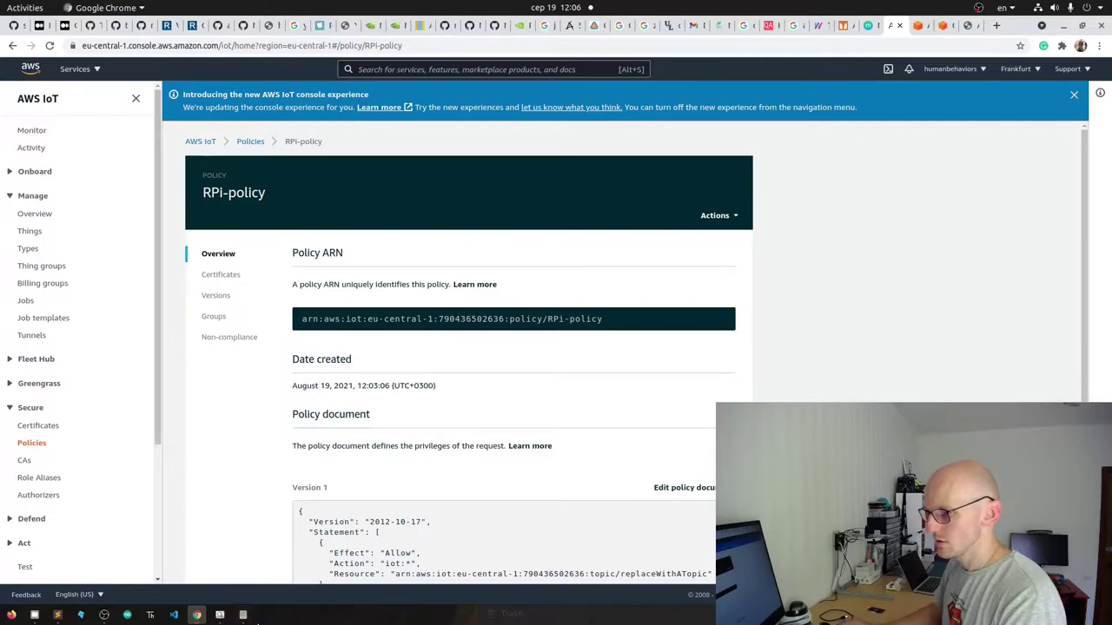
- Check the AWS IoT Core task notes in Sublime Text for the rules item, and return to the AWS console in Chrome
click(56, 617)
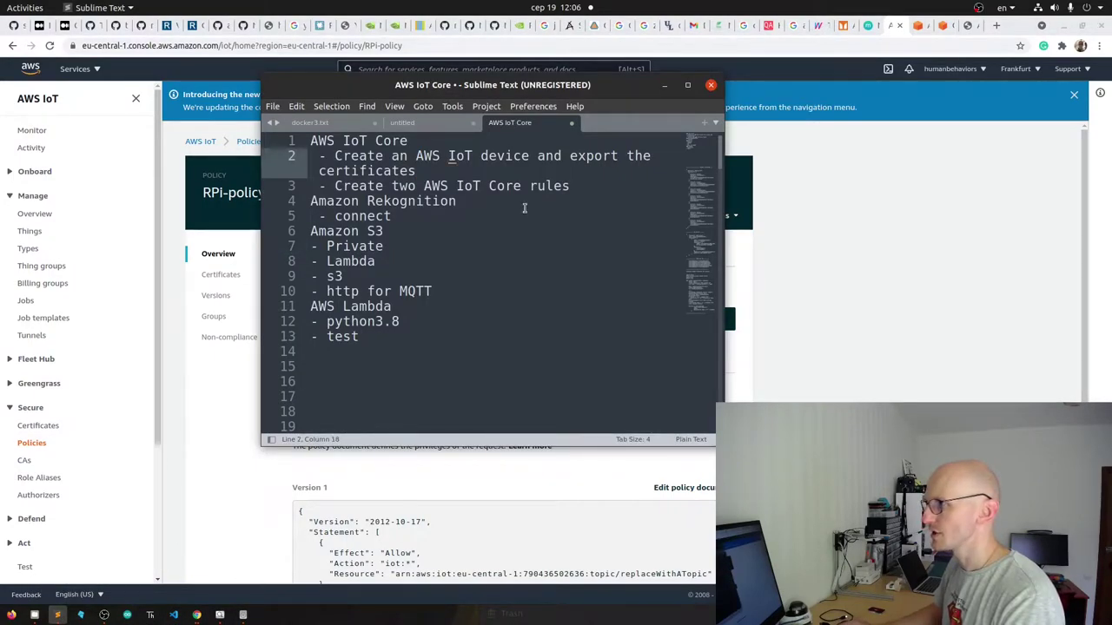
click(432, 185)
click(828, 284)
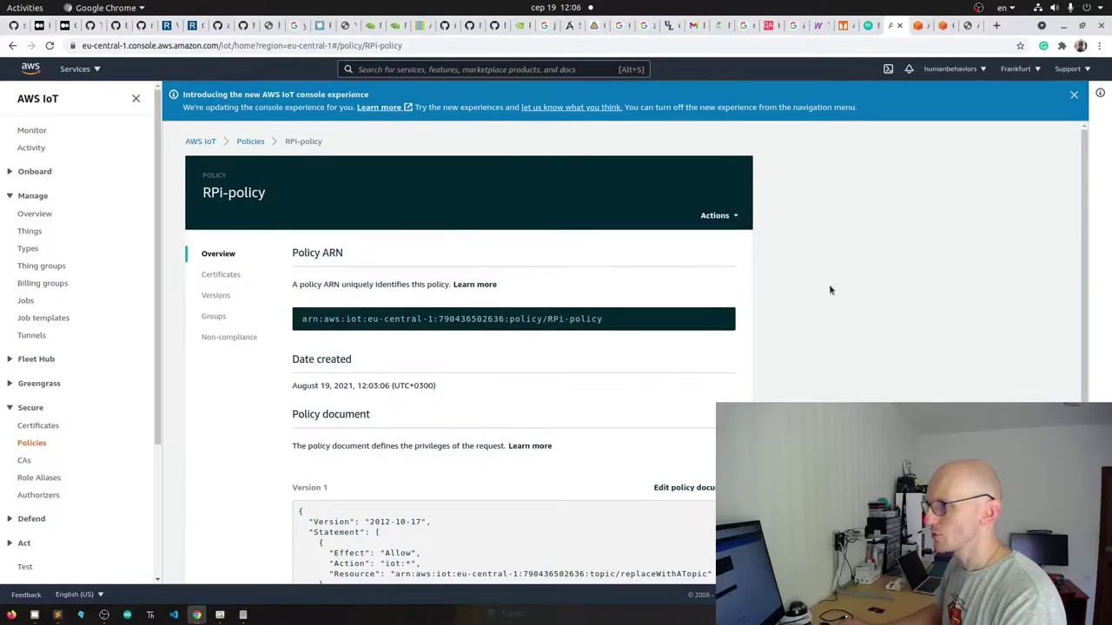
- Open the list of message rules in the Act section of AWS IoT
scroll(39, 347, down, 4)
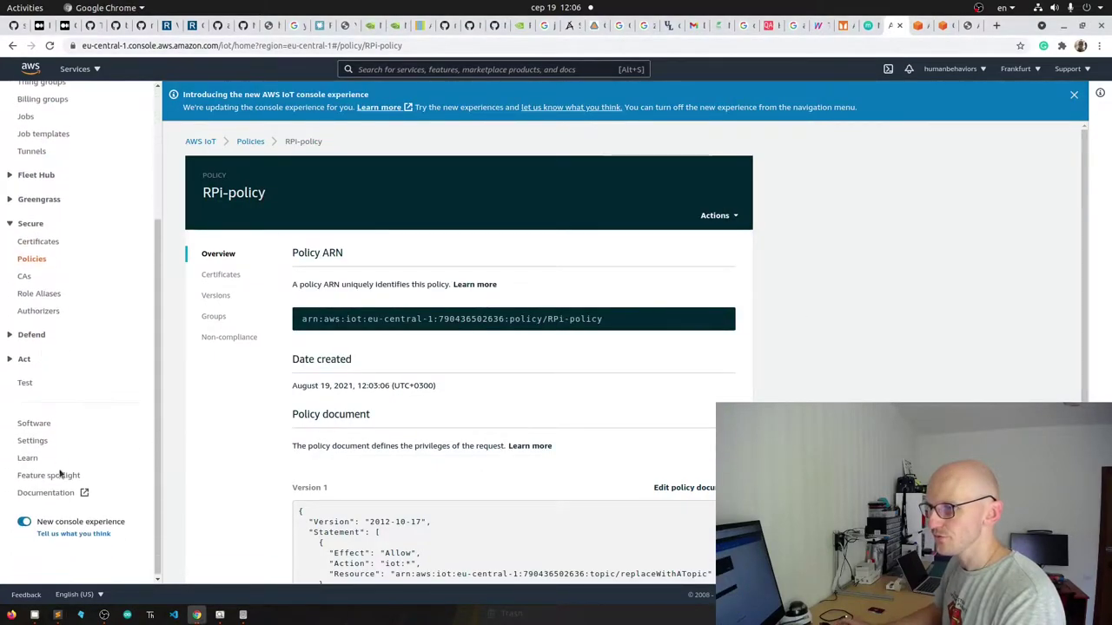
click(30, 339)
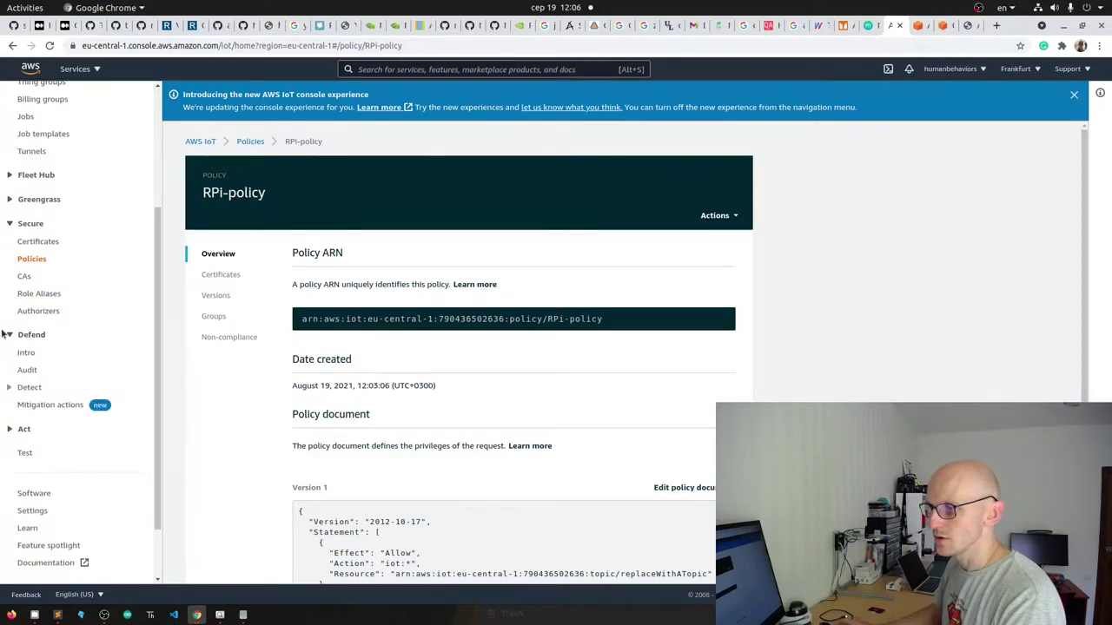
scroll(29, 339, up, 4)
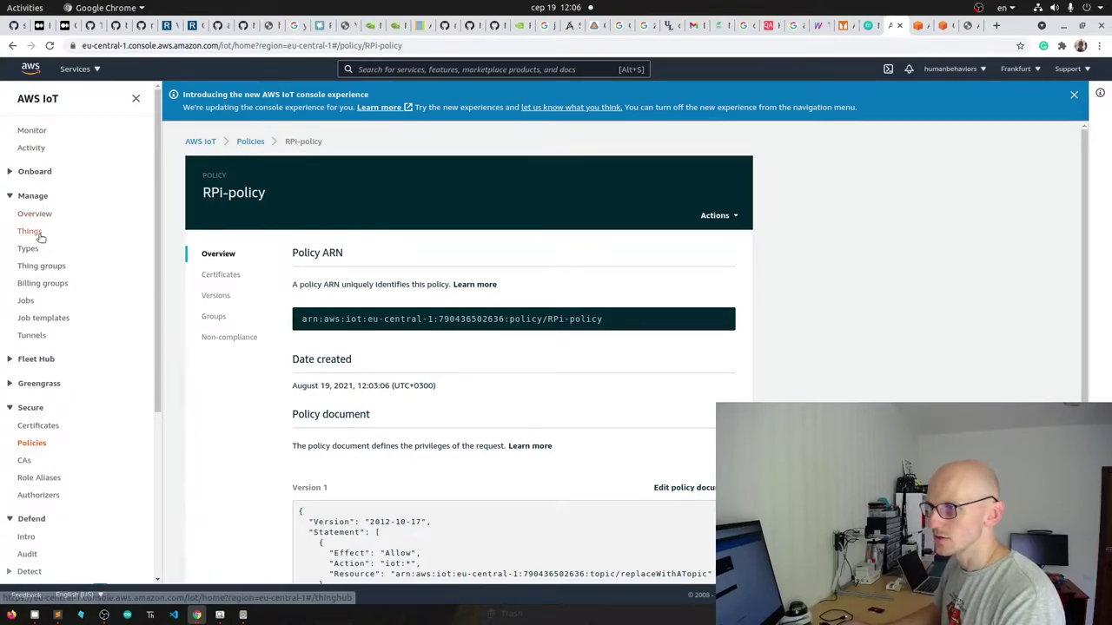
scroll(39, 234, down, 5)
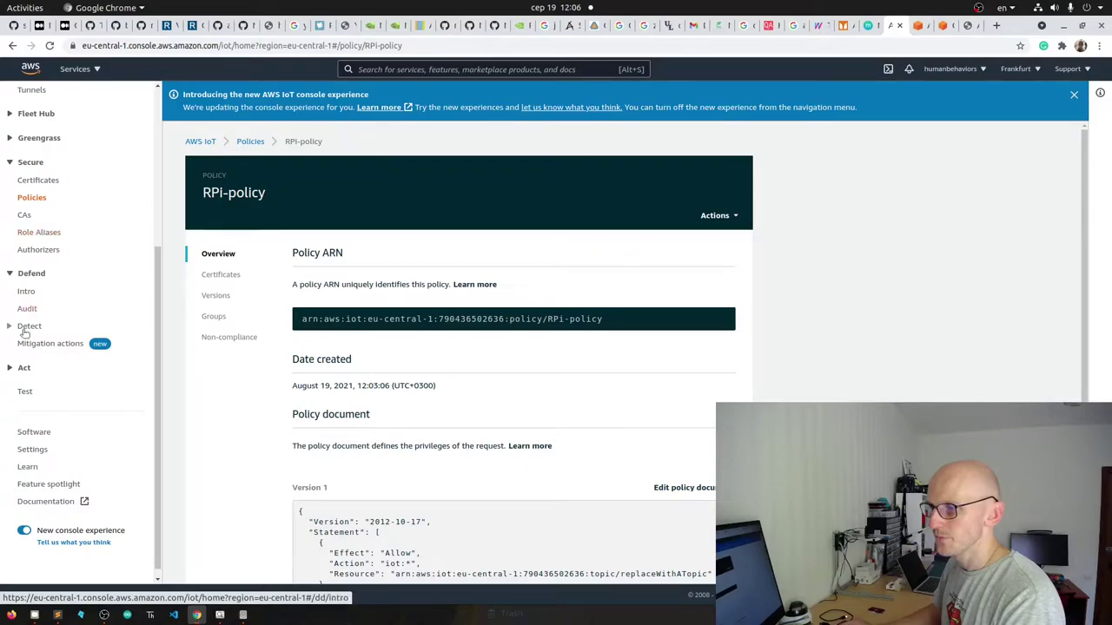
click(22, 368)
click(27, 386)
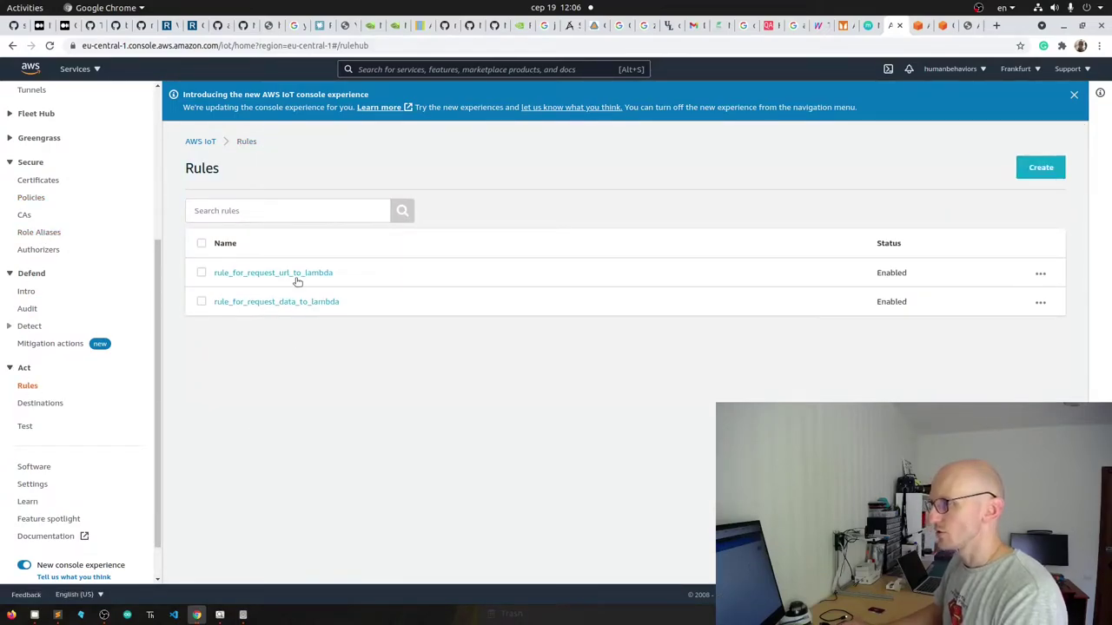
- Examine the settings for creating a new IoT rule, consult the esp32-cam-diagram.png architecture diagram, and cancel the rule creation
click(1041, 167)
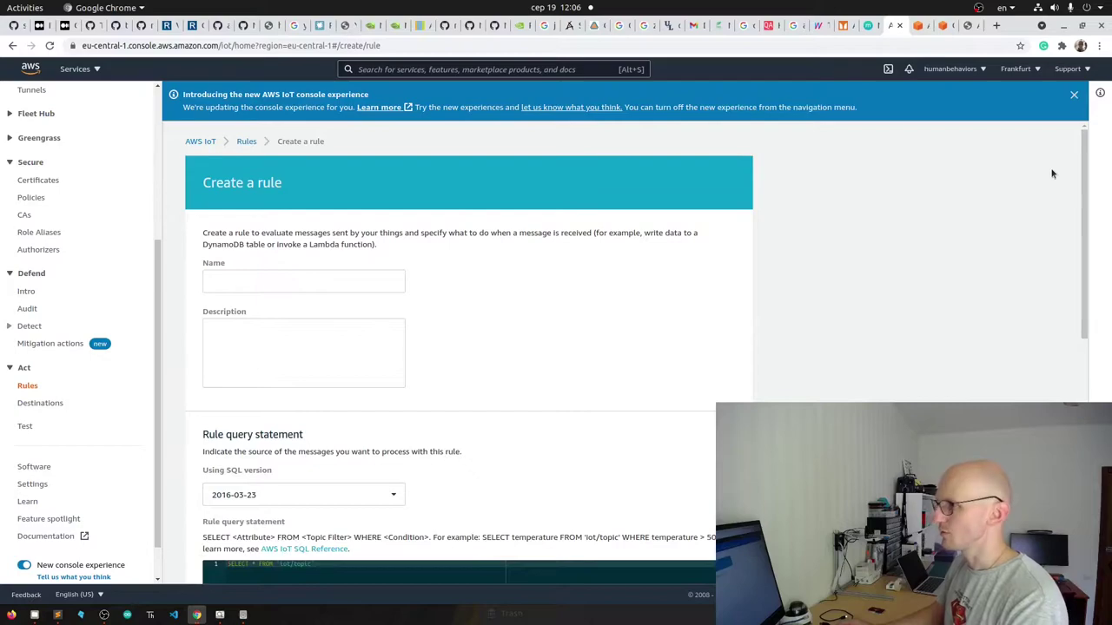
scroll(496, 342, down, 4)
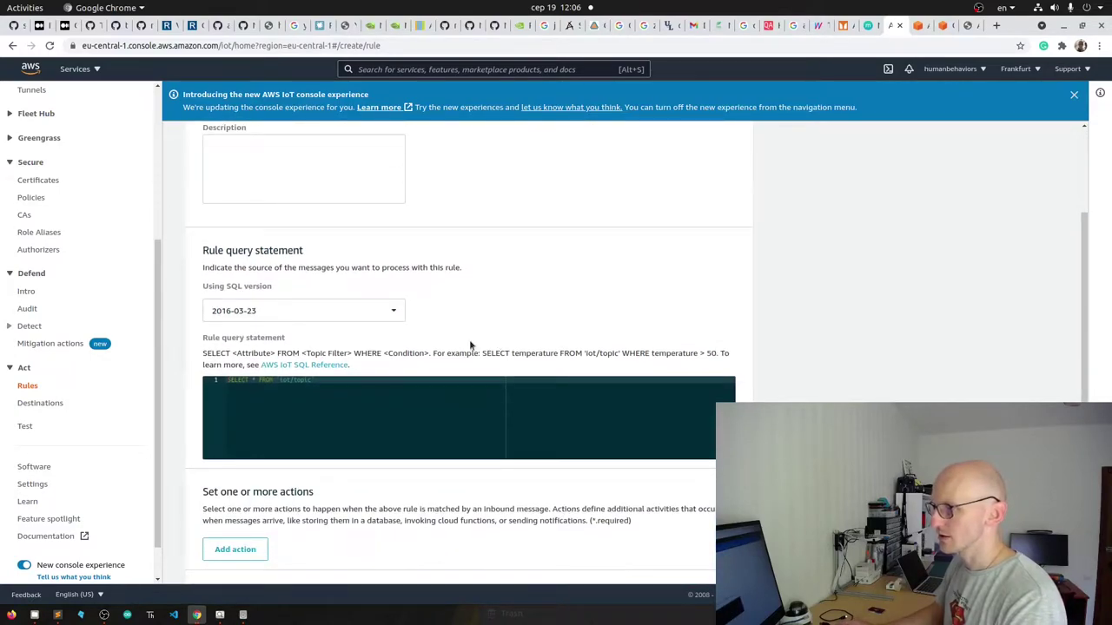
scroll(470, 345, down, 3)
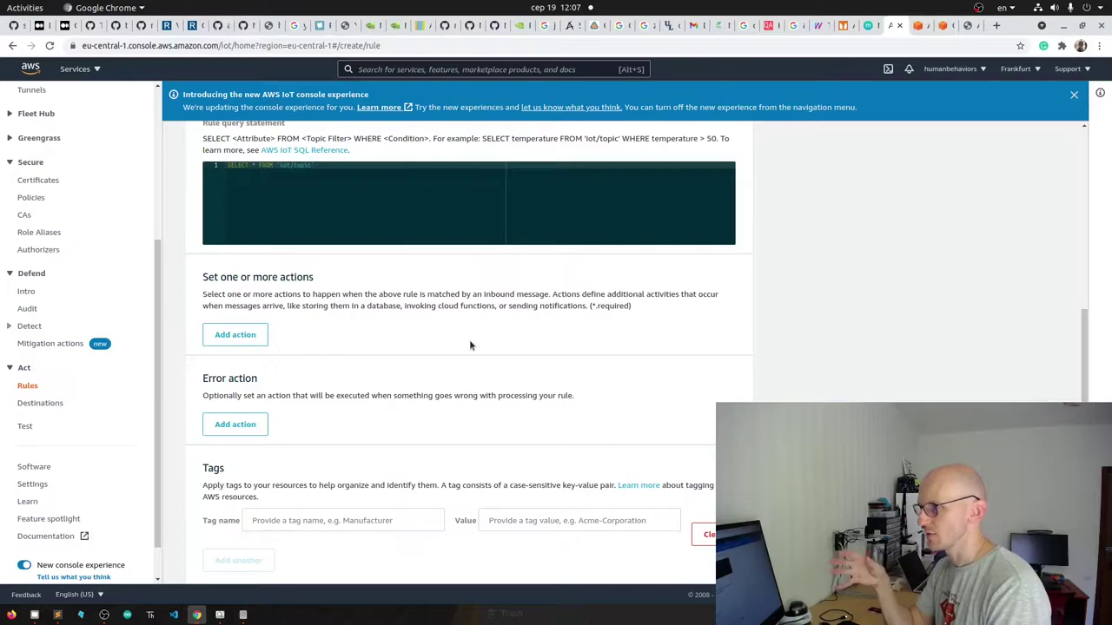
click(219, 615)
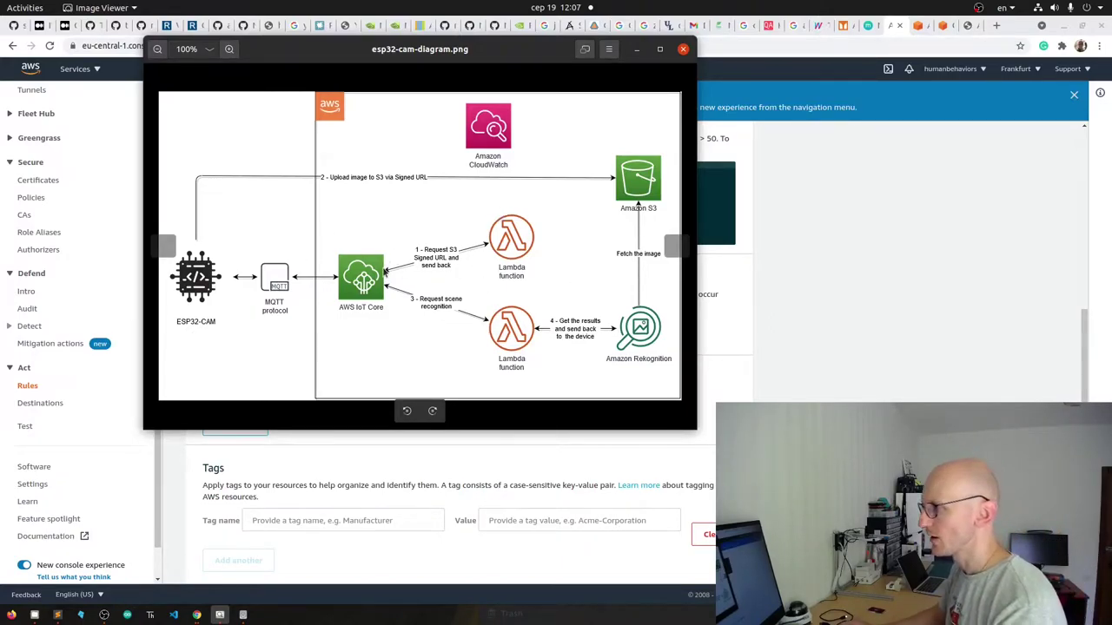
click(831, 299)
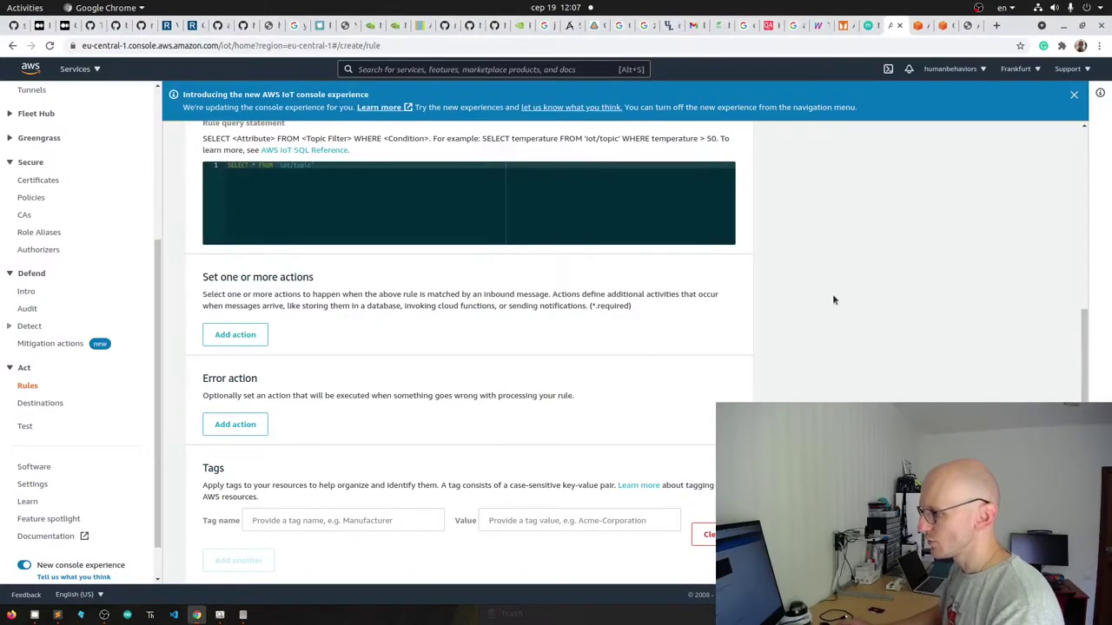
scroll(832, 295, down, 3)
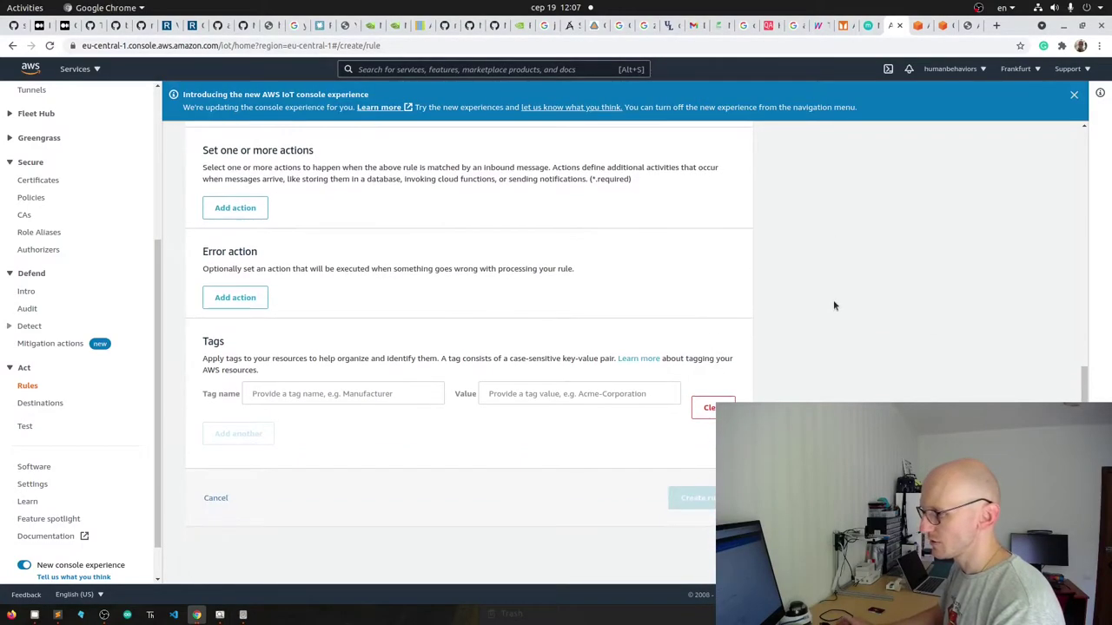
click(217, 497)
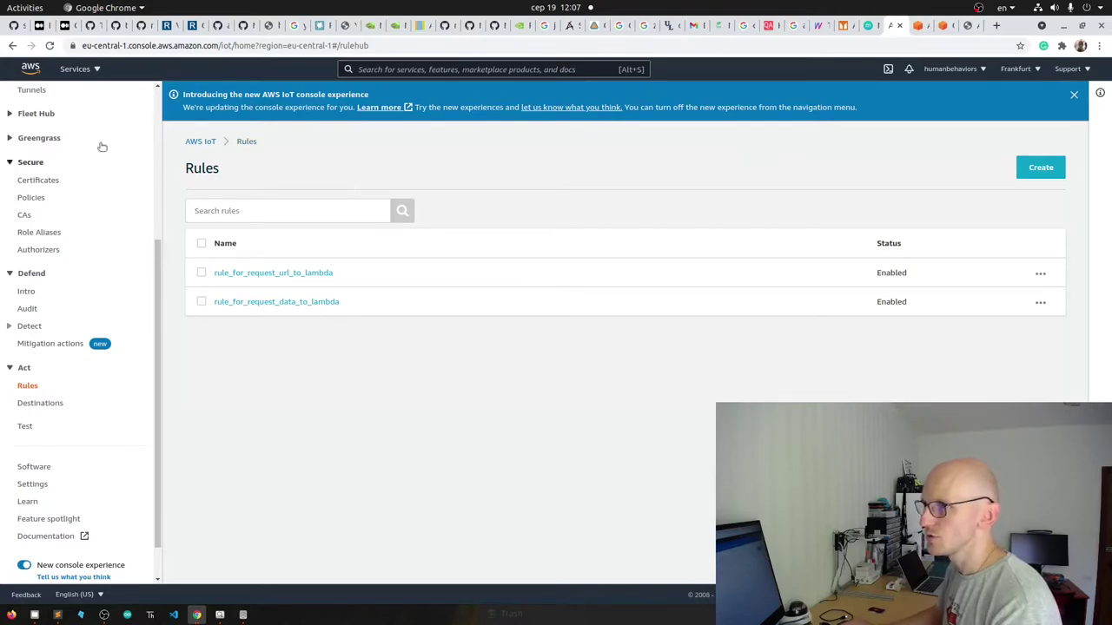
- Search the AWS services for Lambda and open its list of functions
click(80, 70)
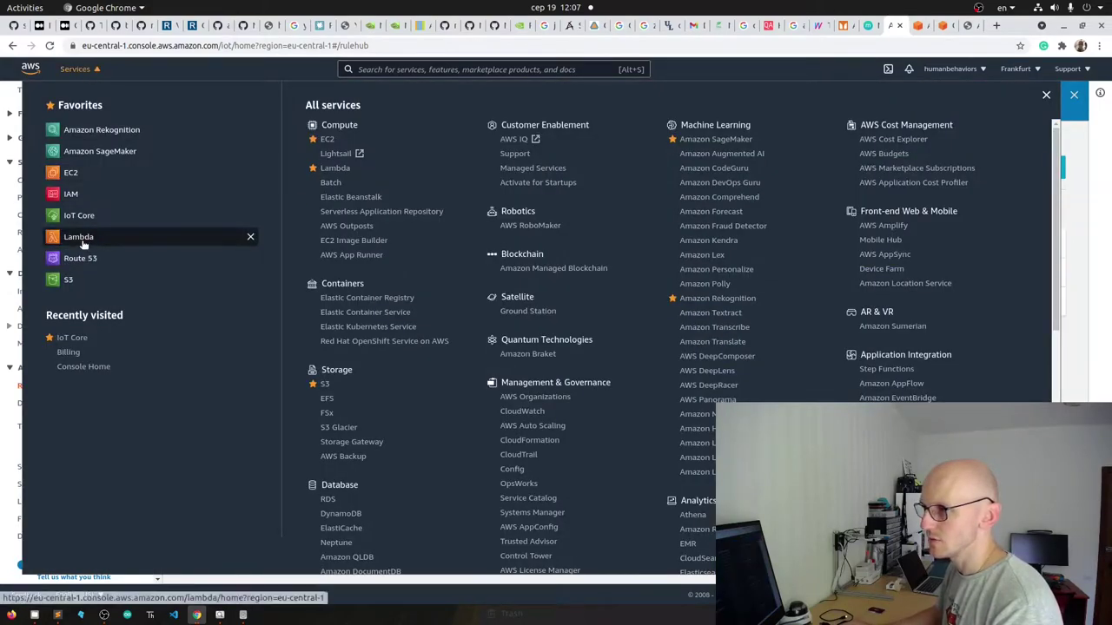
click(429, 77)
click(429, 73)
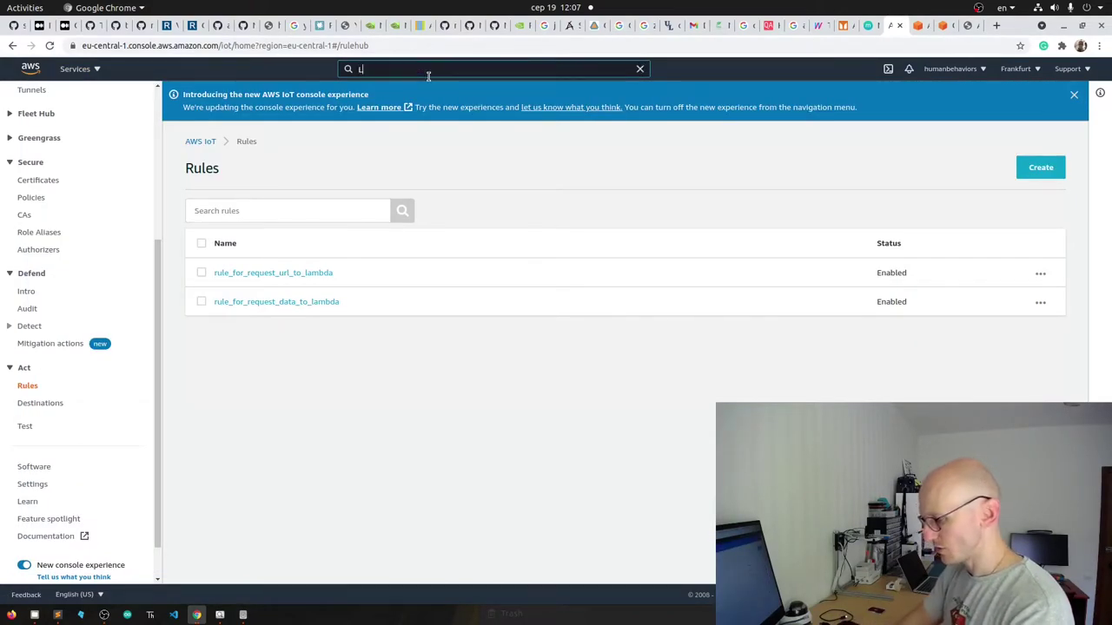
text(Lamb)
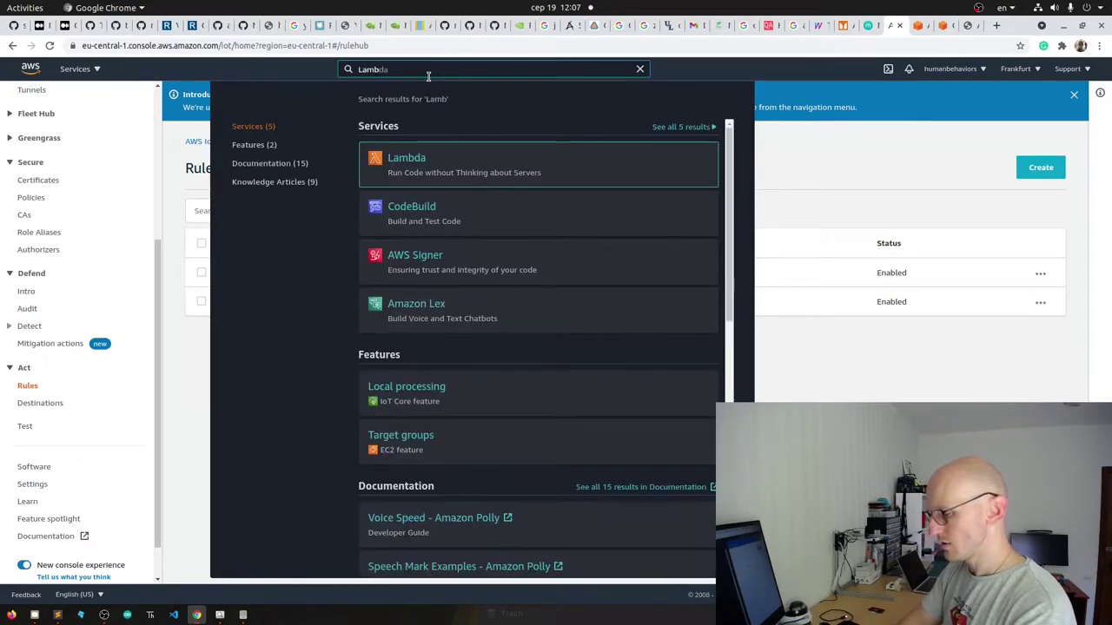
text(da)
click(411, 157)
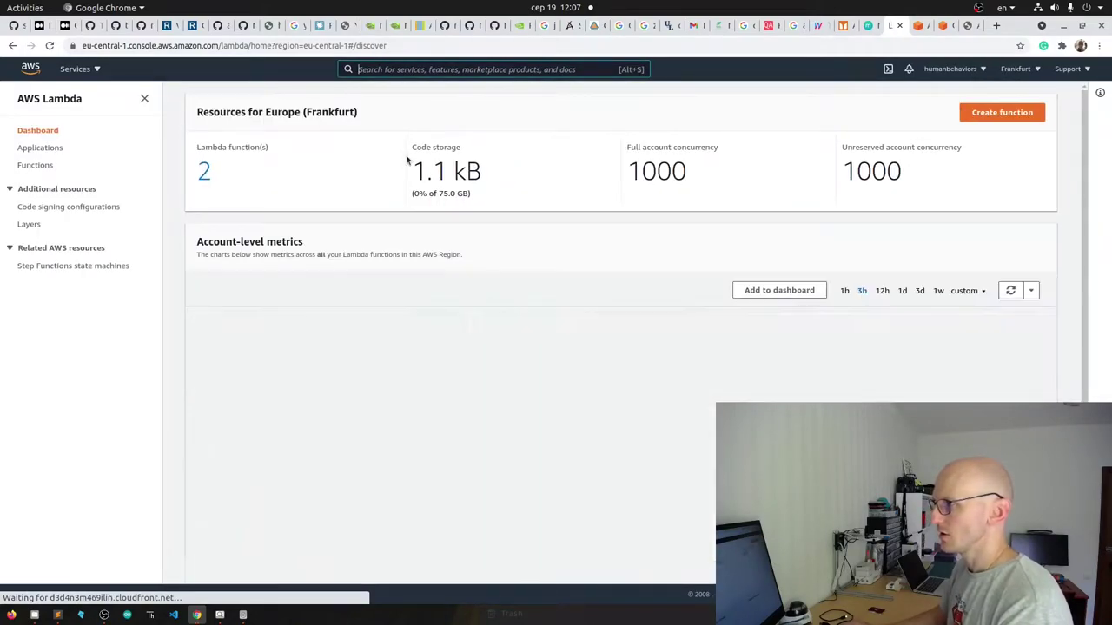
click(204, 173)
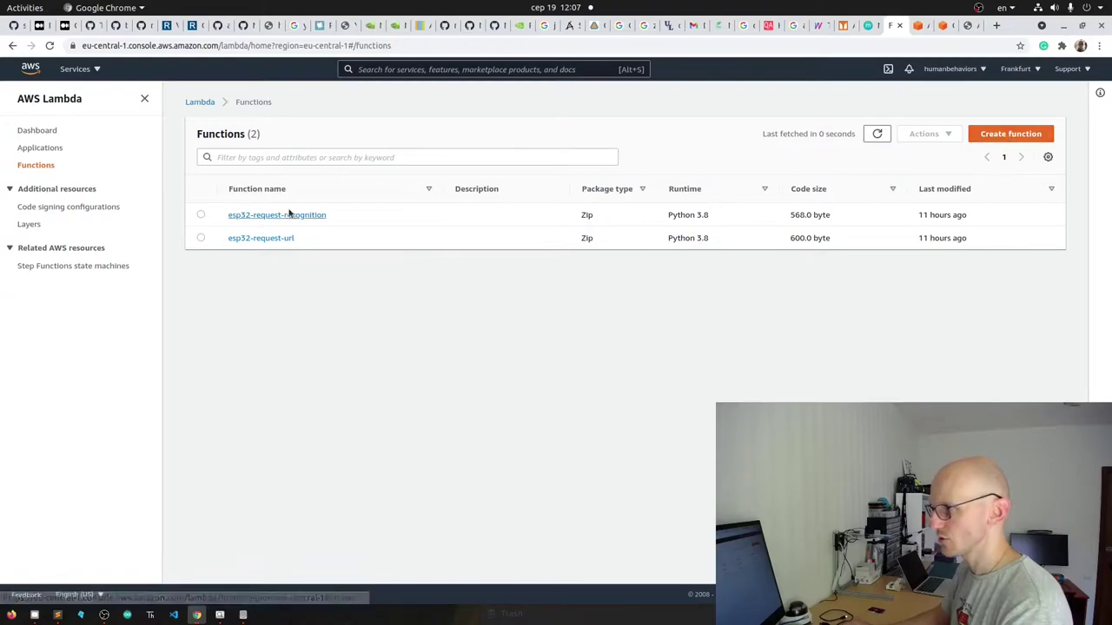
- Start a new Lambda function authored from scratch, named rpi, with the Python 3.8 runtime
click(1003, 137)
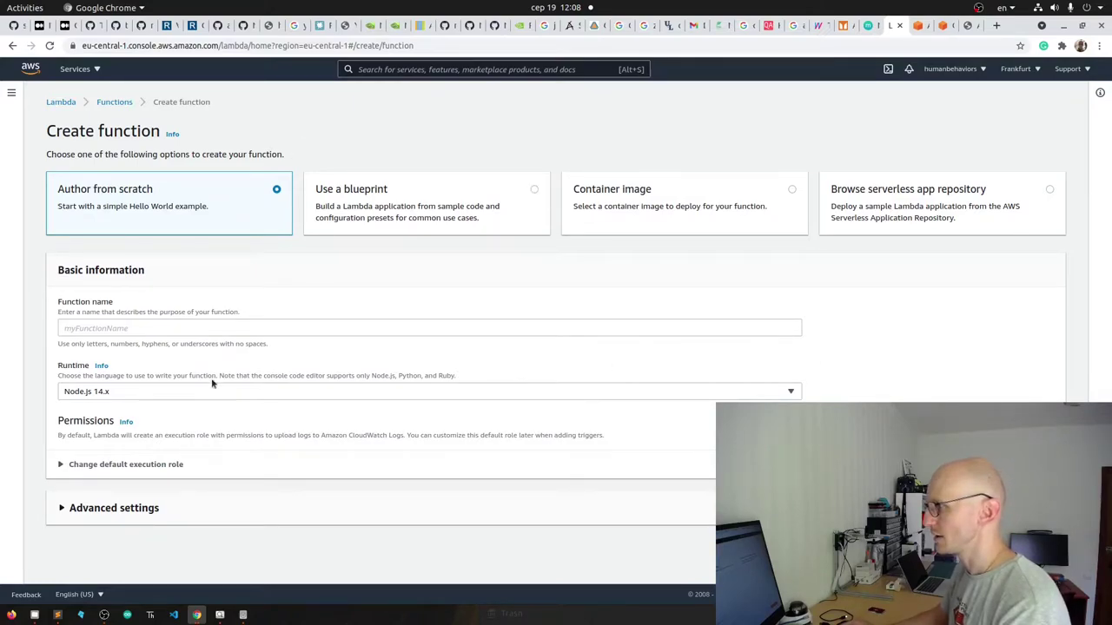
click(144, 331)
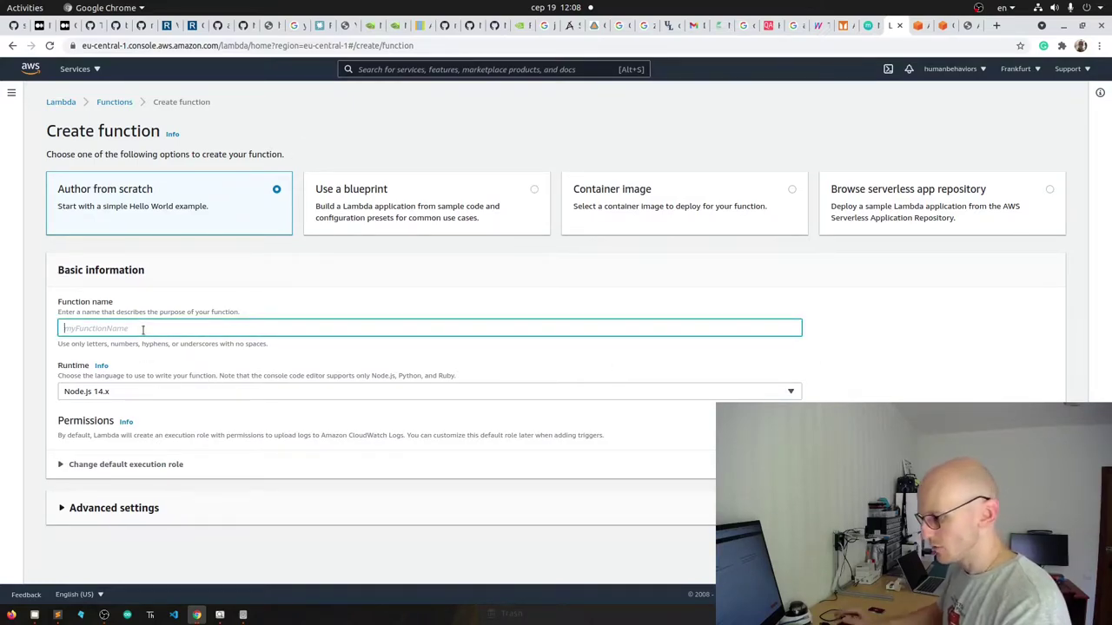
text(rpi)
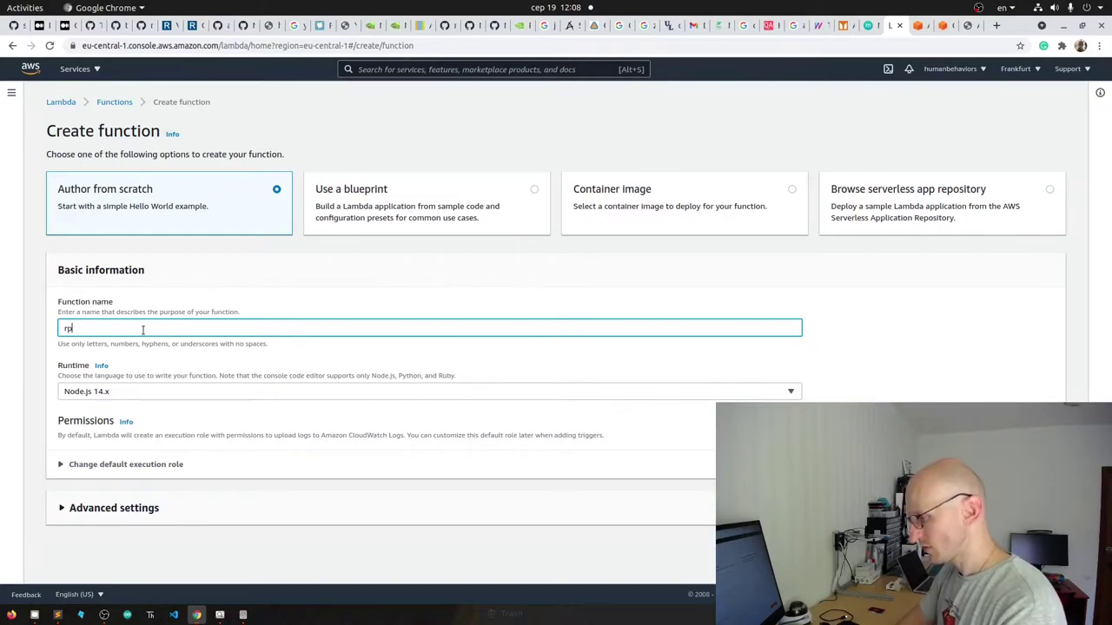
click(153, 391)
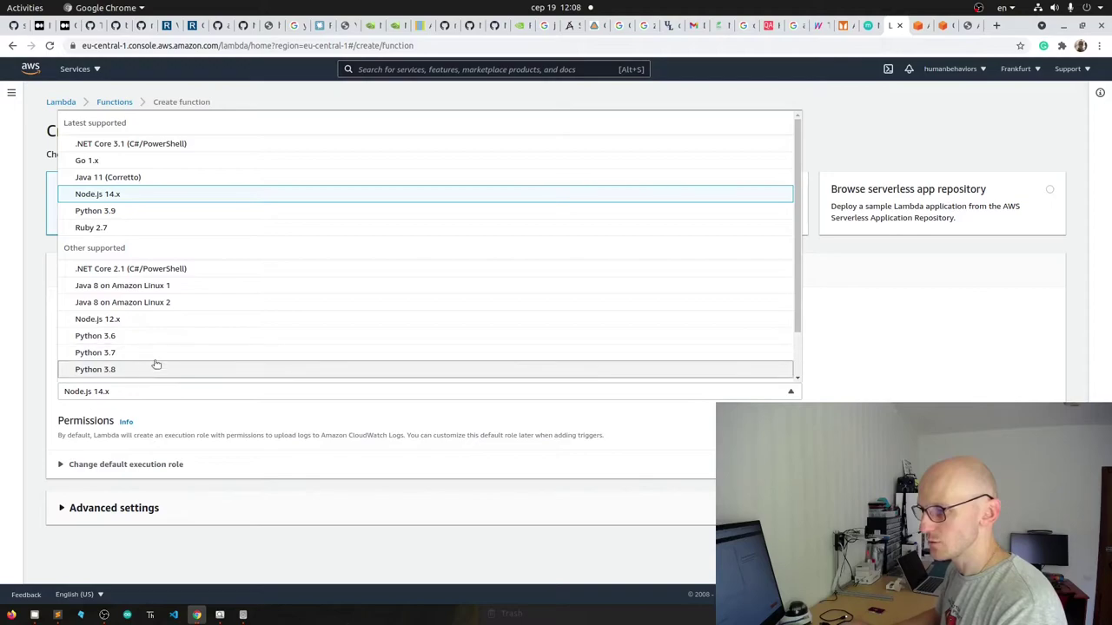
scroll(152, 363, down, 1)
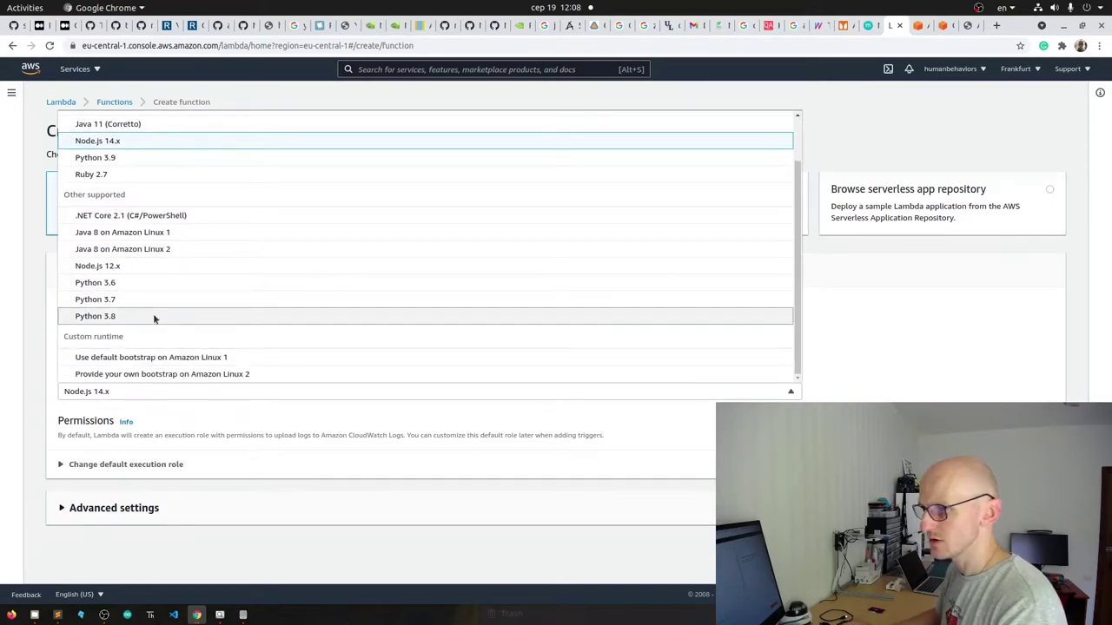
click(154, 319)
- Review the available runtimes, keep Python 3.8, and create the rpi function
click(152, 391)
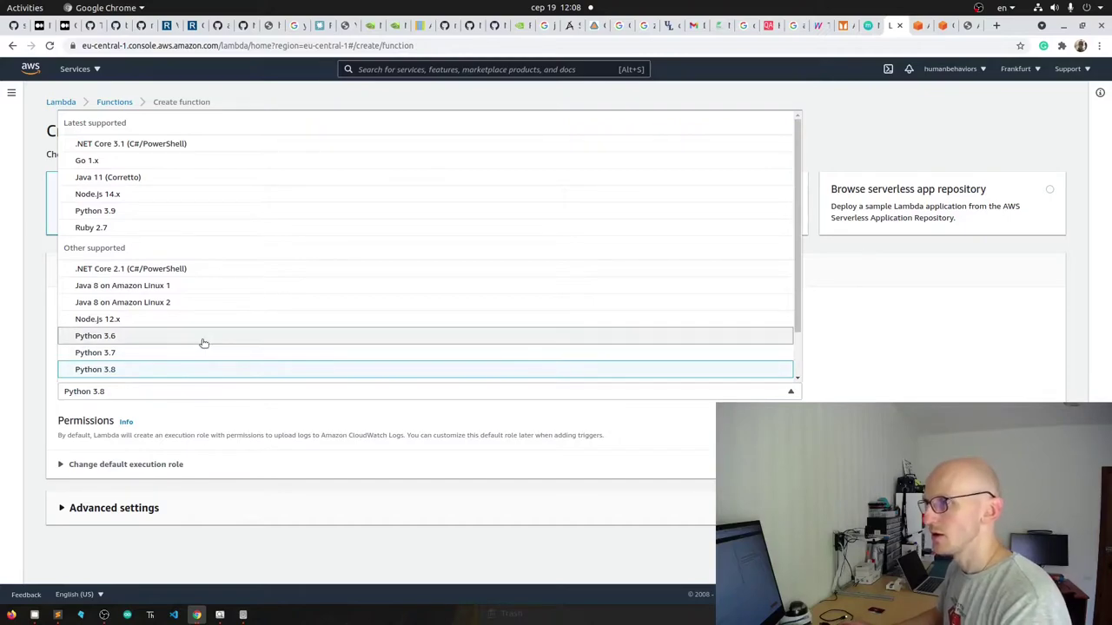
click(47, 387)
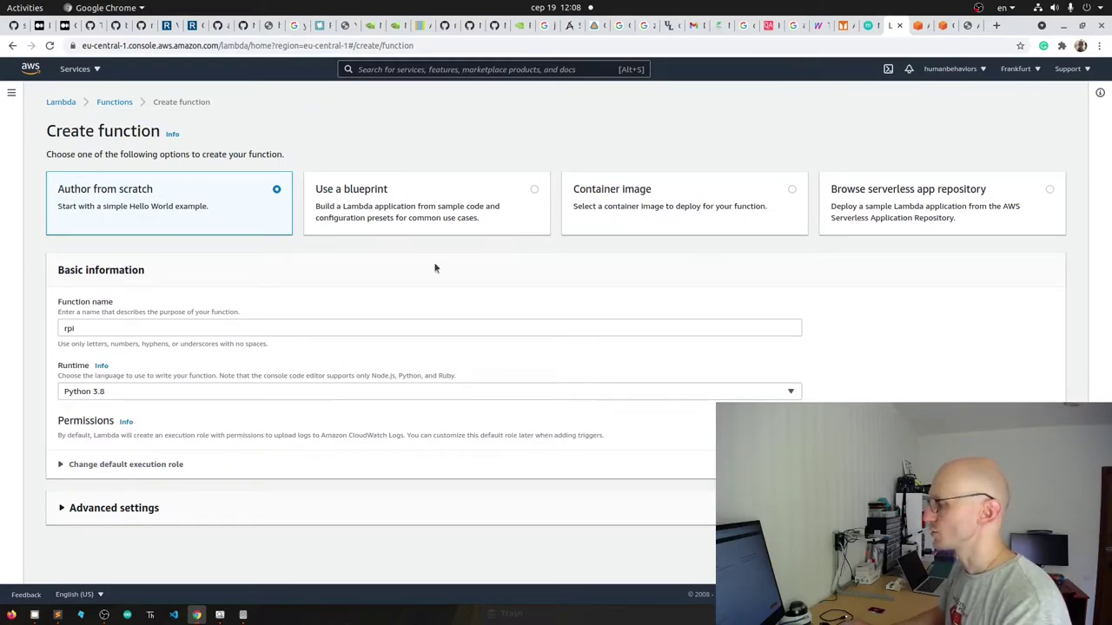
click(218, 390)
click(217, 390)
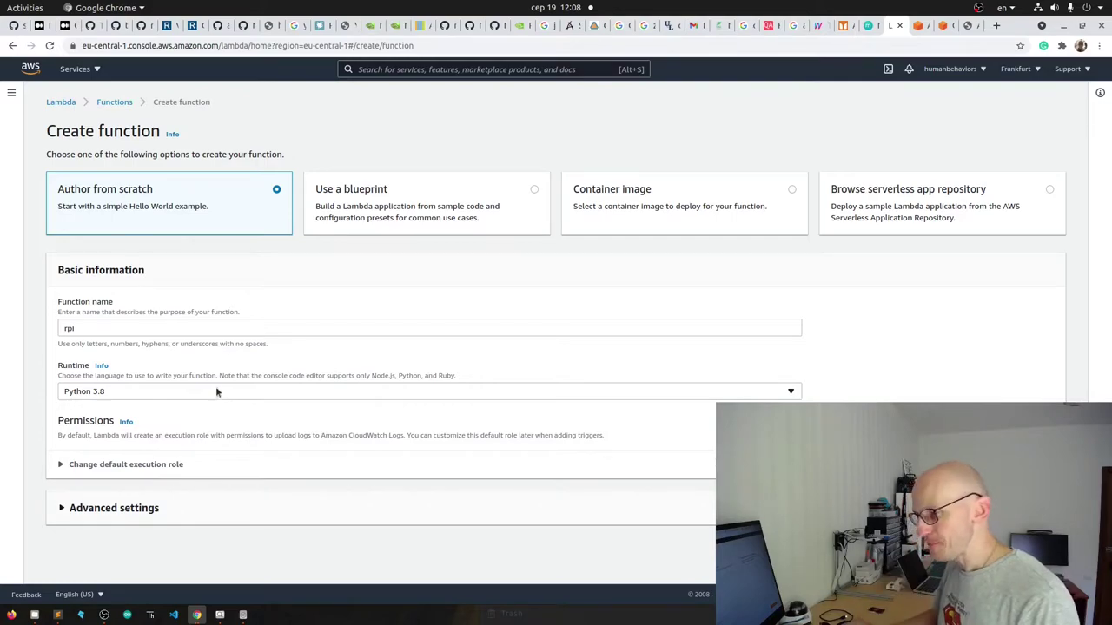
click(217, 393)
click(216, 393)
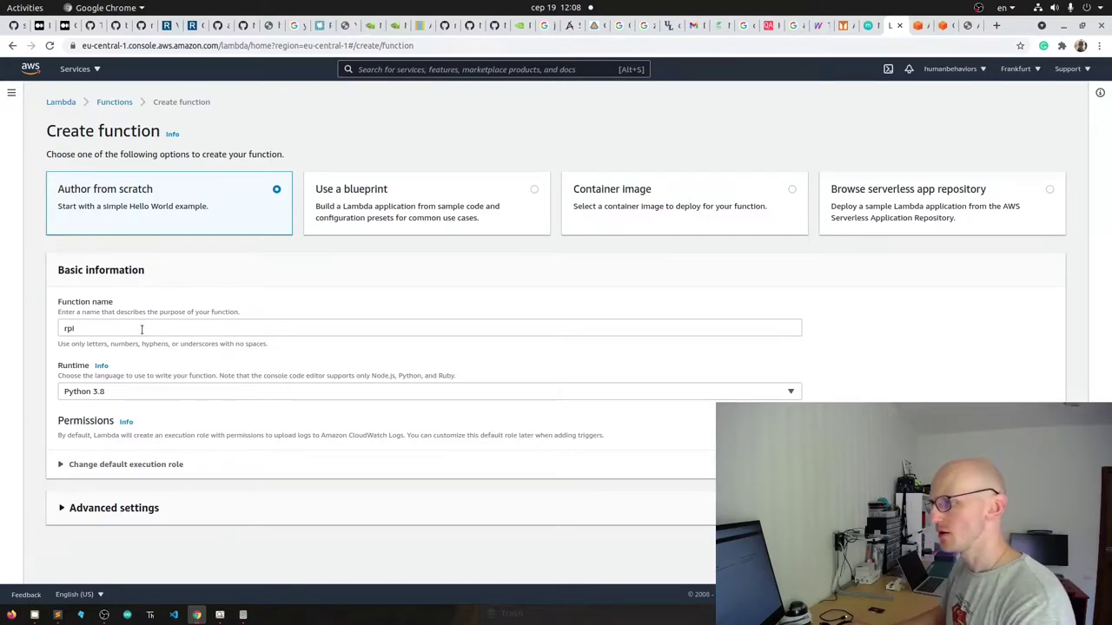
key(Return)
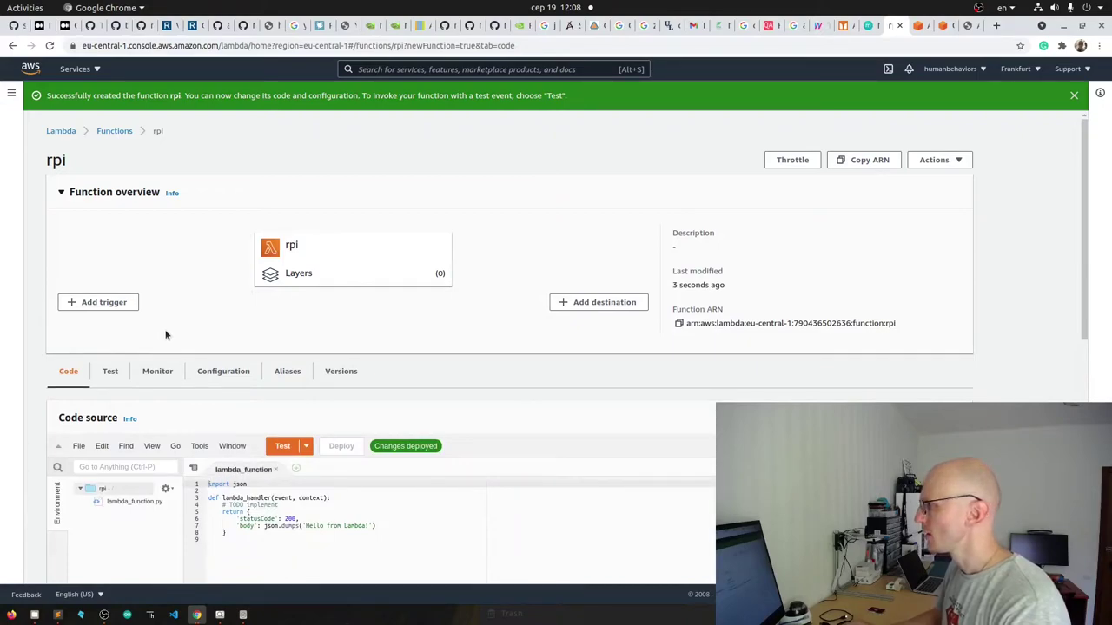
- Examine the rpi function's overview and the default lambda_handler code in lambda_function.py, including its import and return block
scroll(454, 295, down, 5)
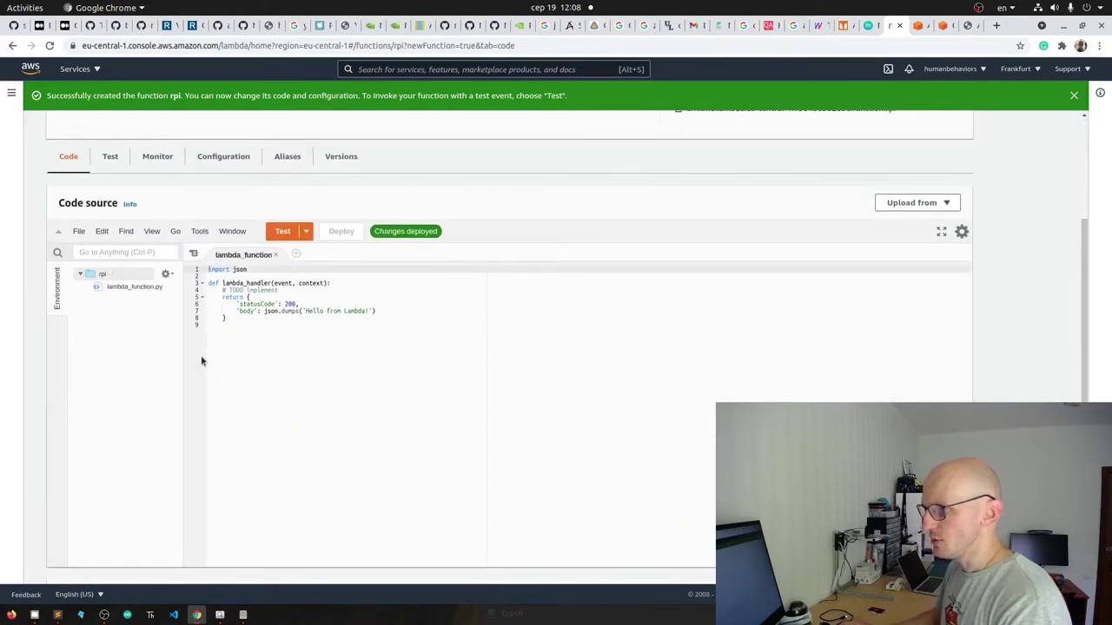
scroll(529, 330, up, 5)
scroll(529, 333, down, 5)
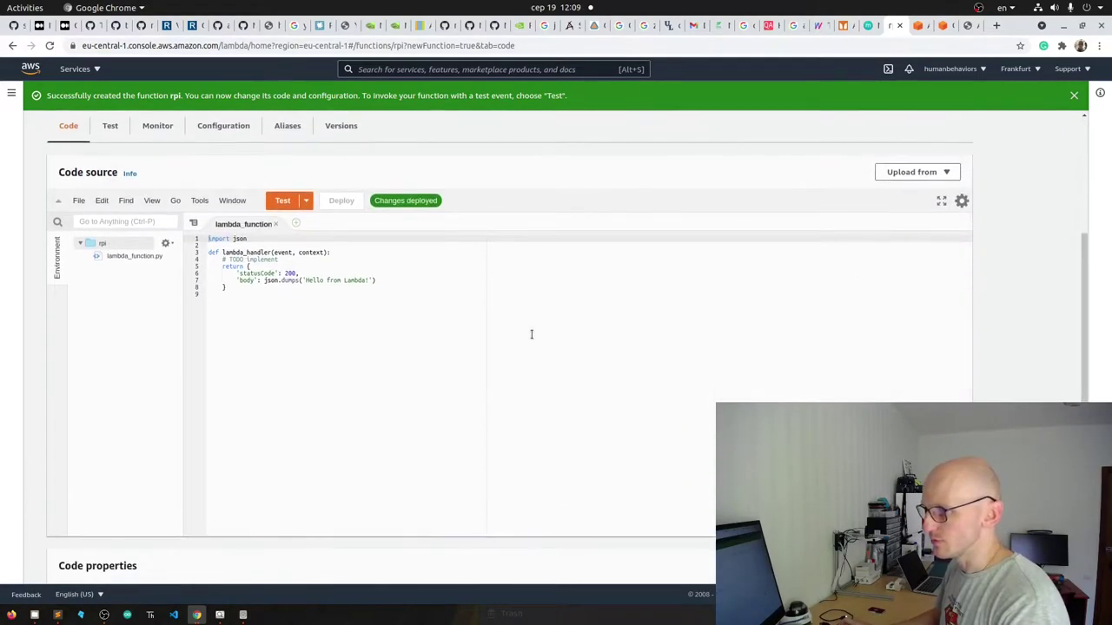
click(232, 287)
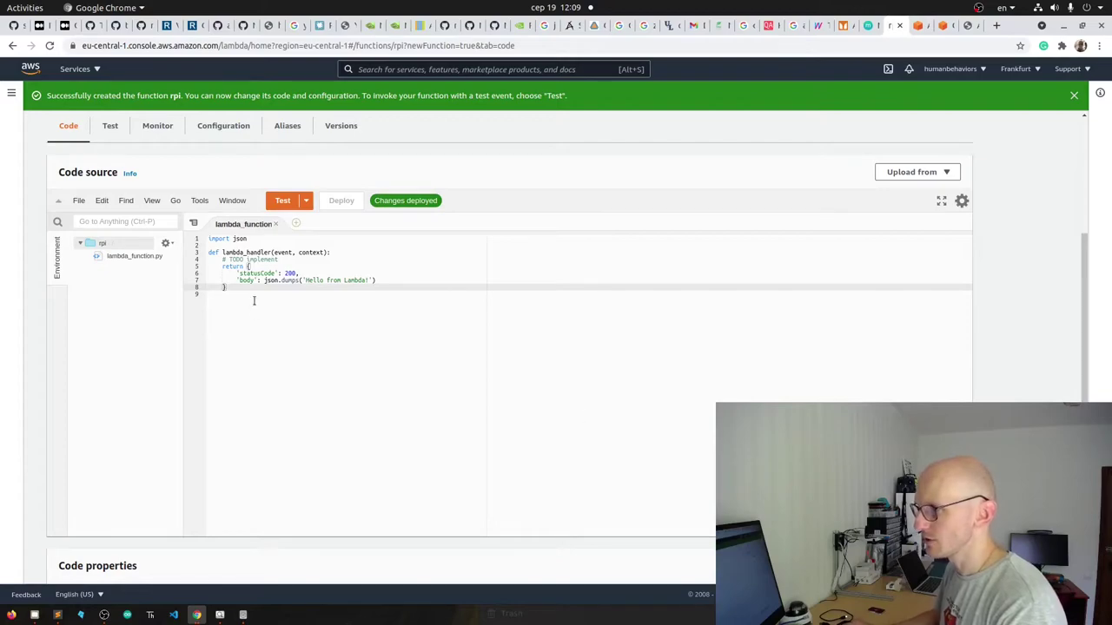
click(222, 259)
drag(222, 259, 397, 280)
click(397, 280)
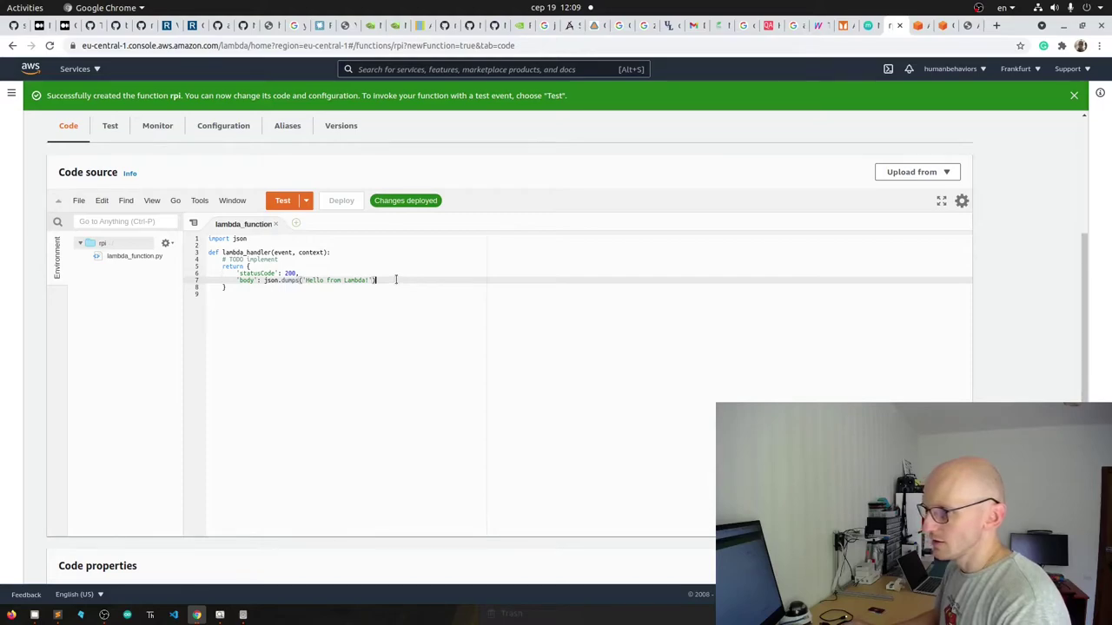
click(219, 247)
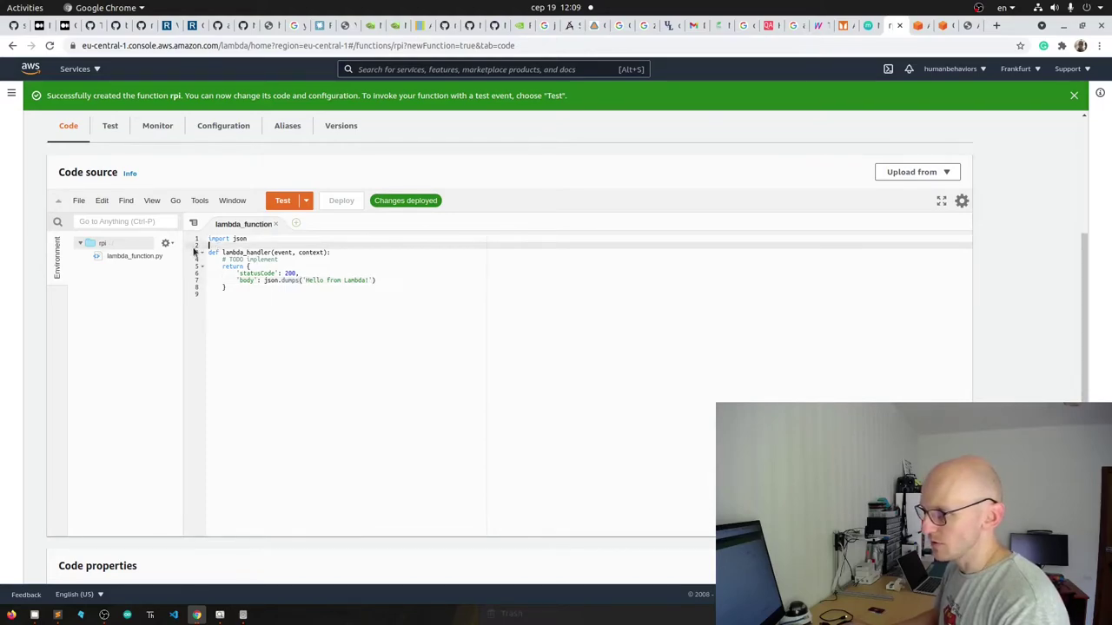
click(296, 260)
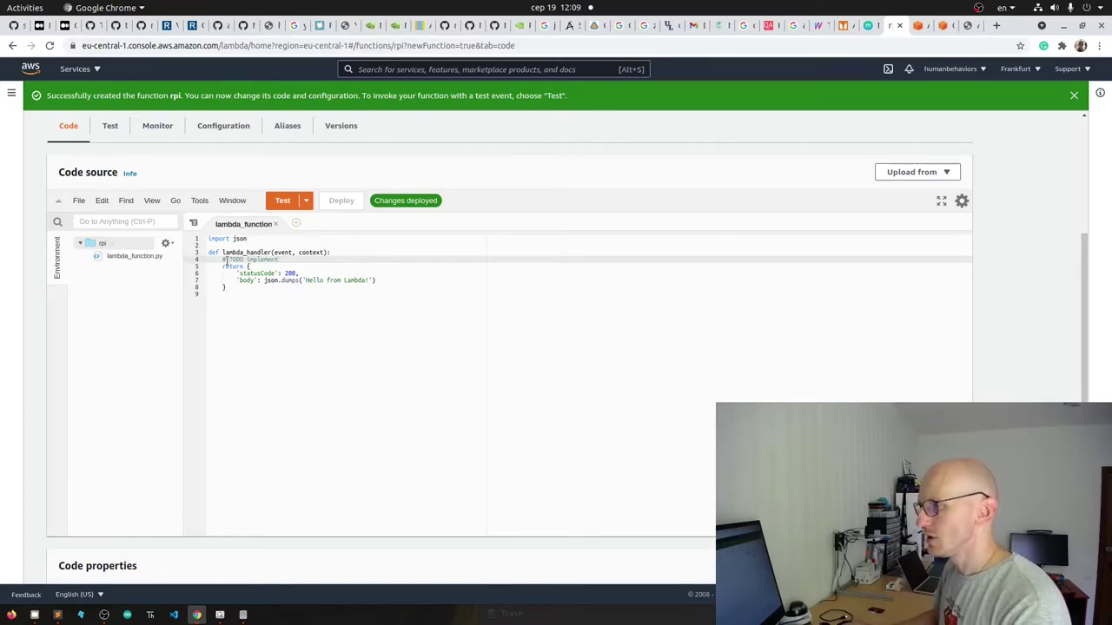
drag(223, 259, 437, 281)
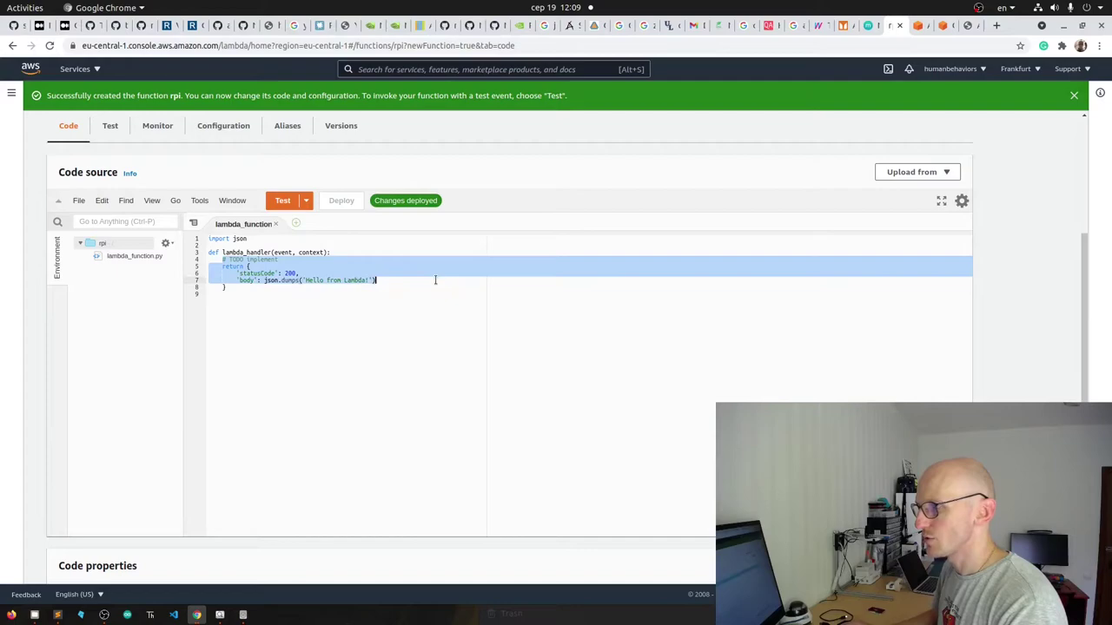
click(435, 280)
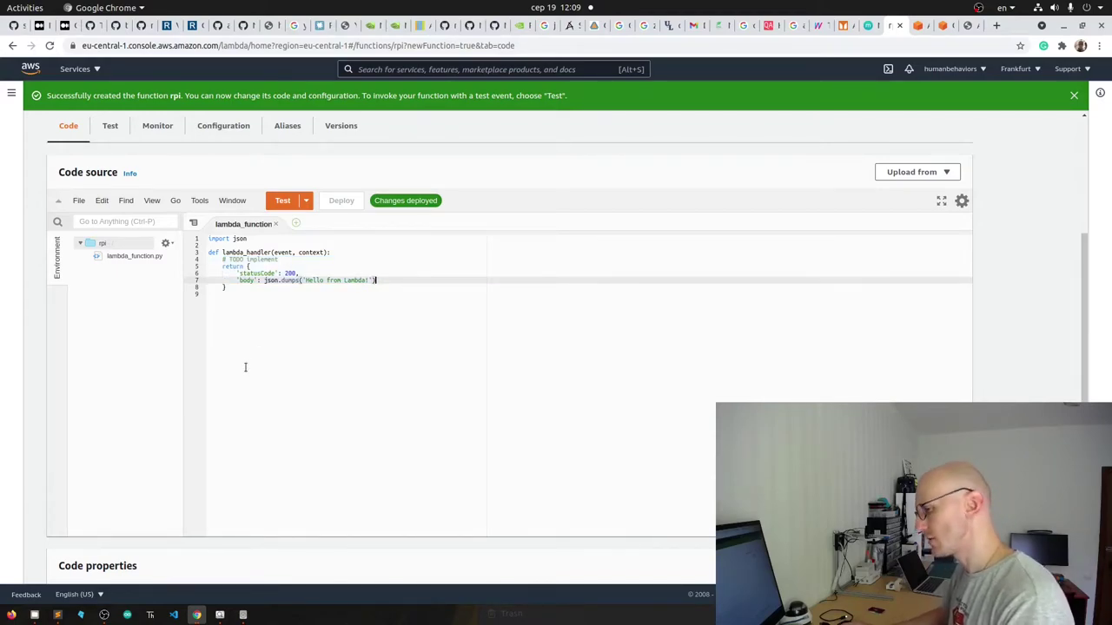
- Review the rpi function's page, including its default code, code properties, runtime settings and layers
scroll(231, 363, down, 5)
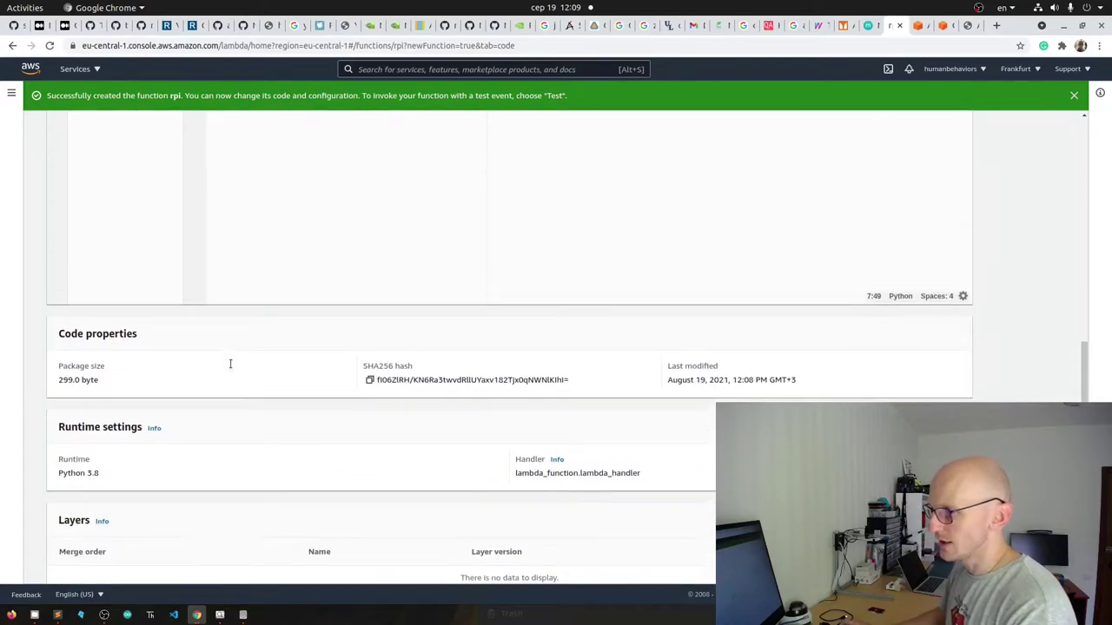
scroll(230, 363, up, 6)
scroll(230, 363, down, 3)
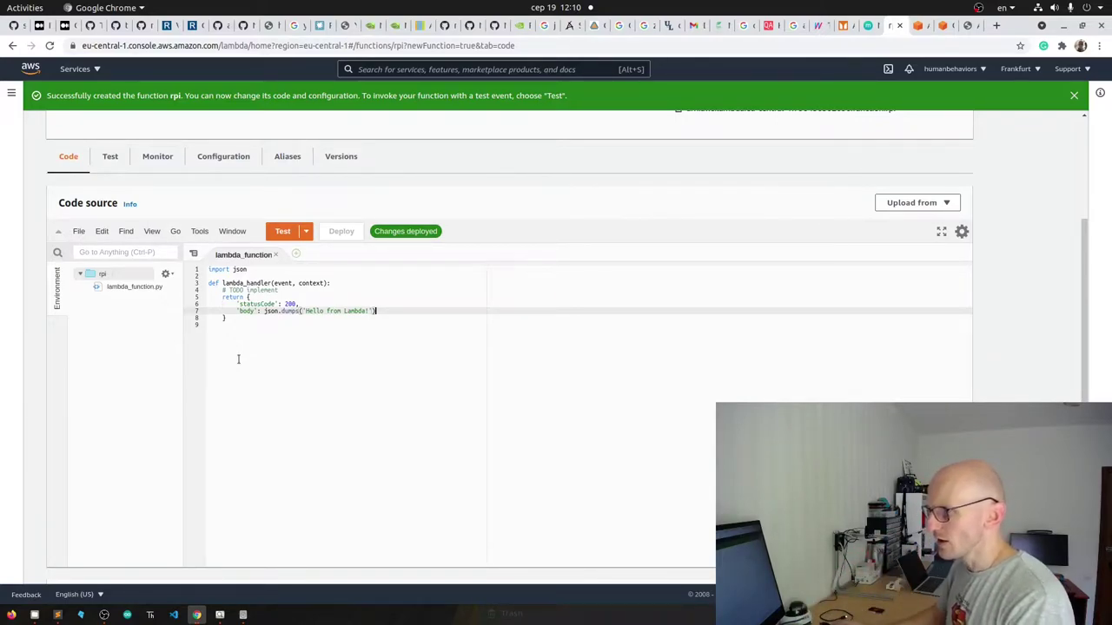
scroll(238, 358, down, 5)
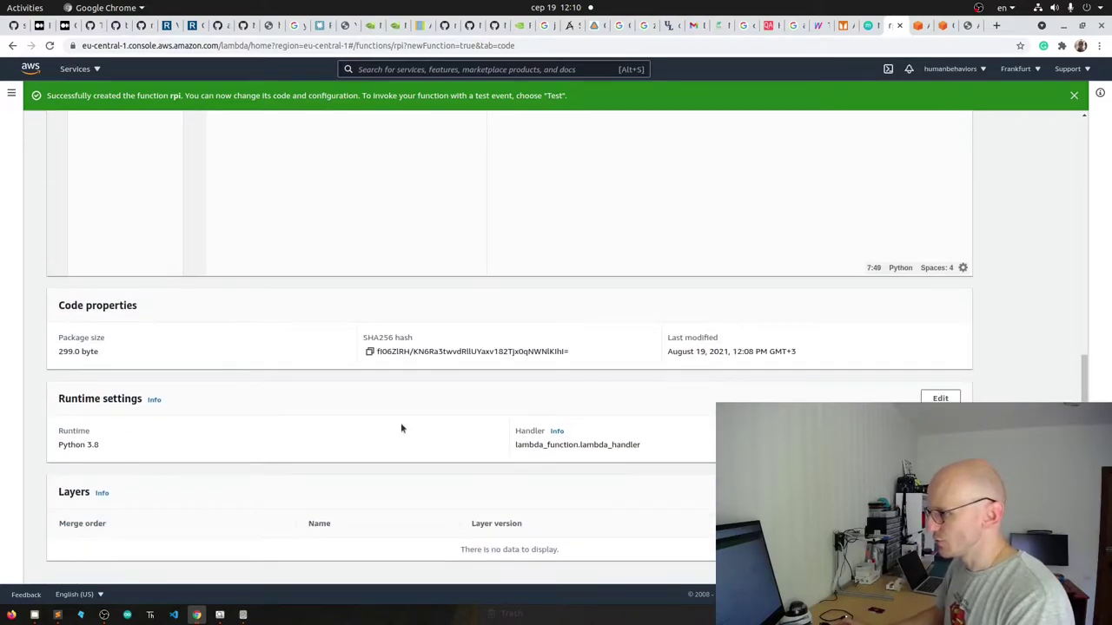
scroll(281, 428, up, 6)
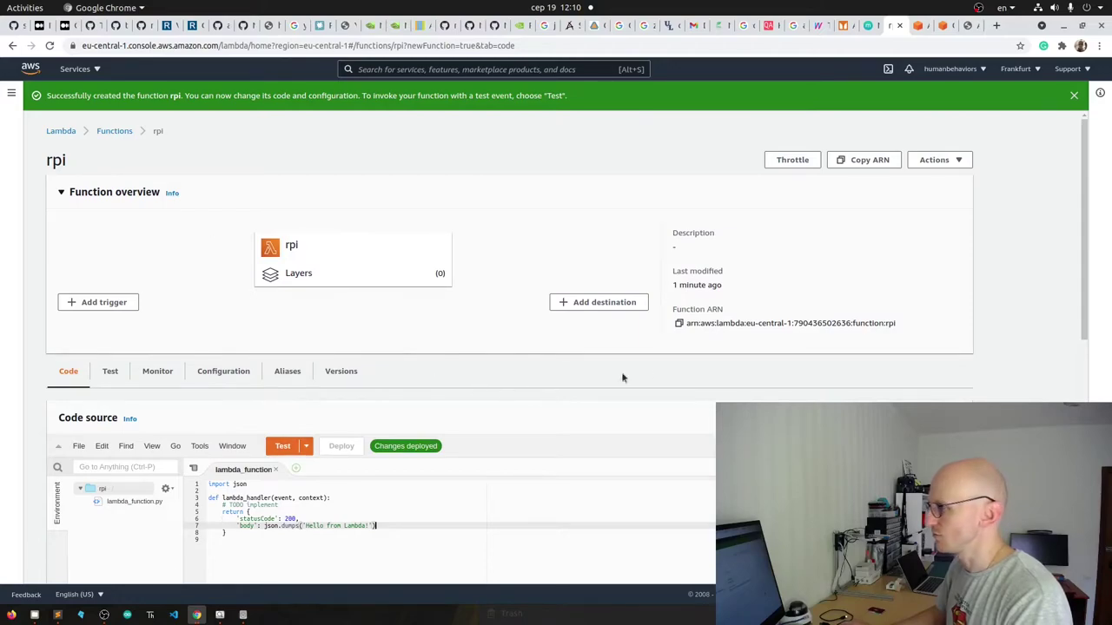
- Open the esp32-request-url function from the list of functions and show its source code
click(114, 131)
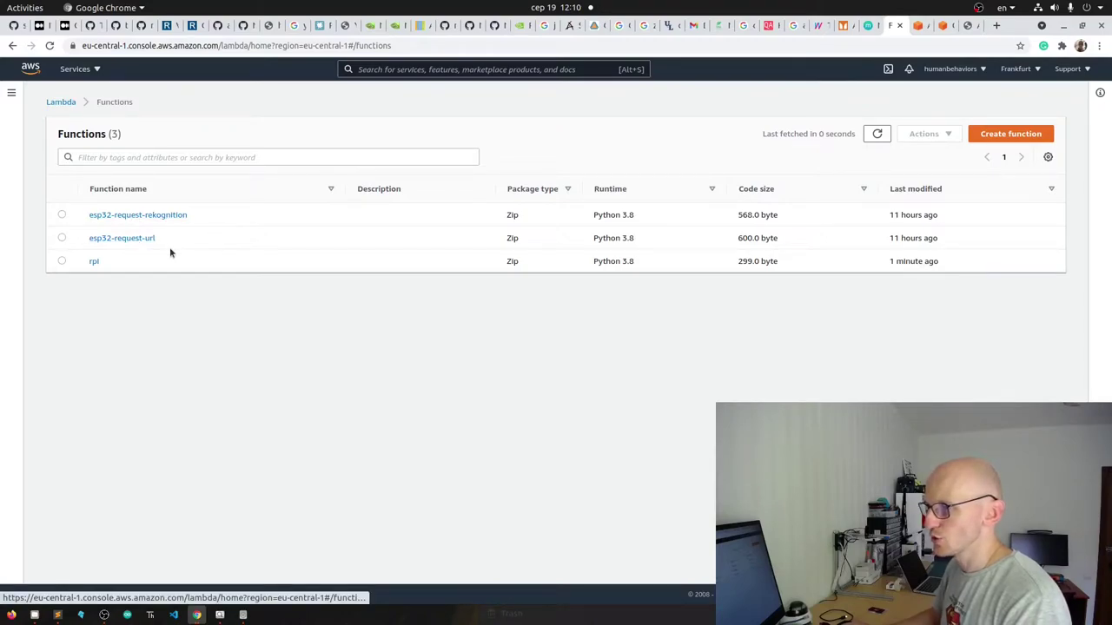
click(136, 238)
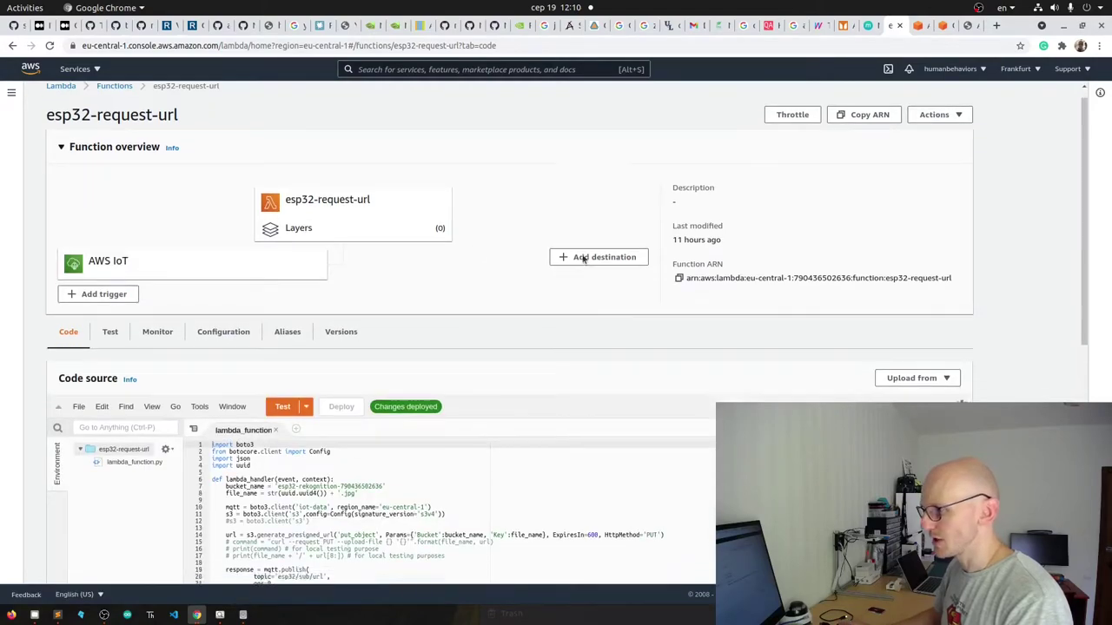
scroll(580, 259, down, 5)
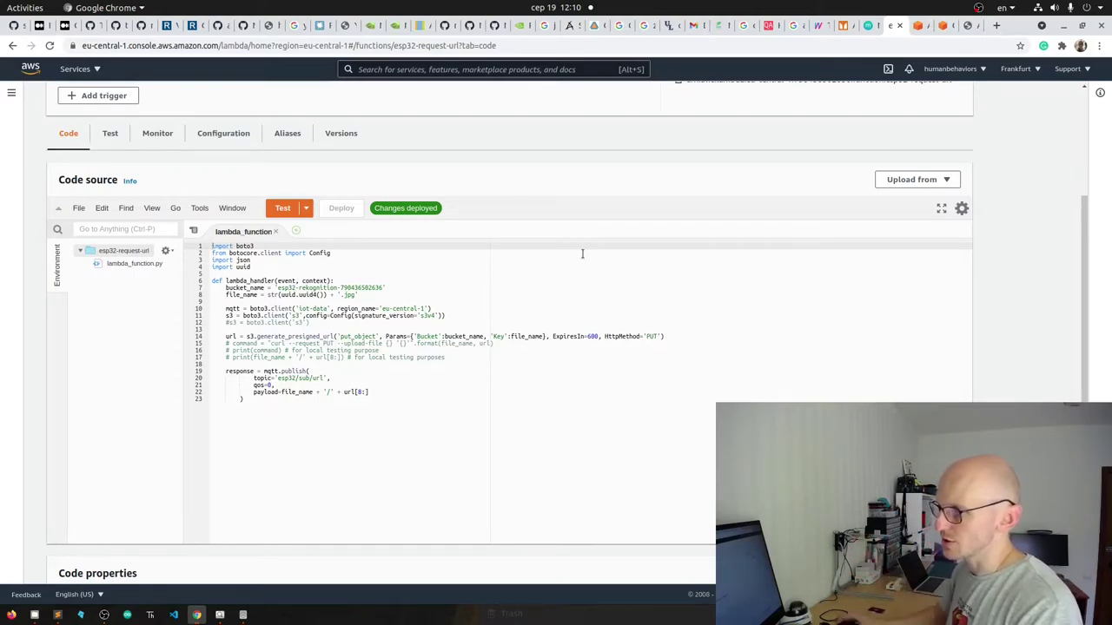
- Examine the esp32-request-url code, including the boto3 import, the mqtt client and the publish call, plus the function's properties and overview
click(284, 410)
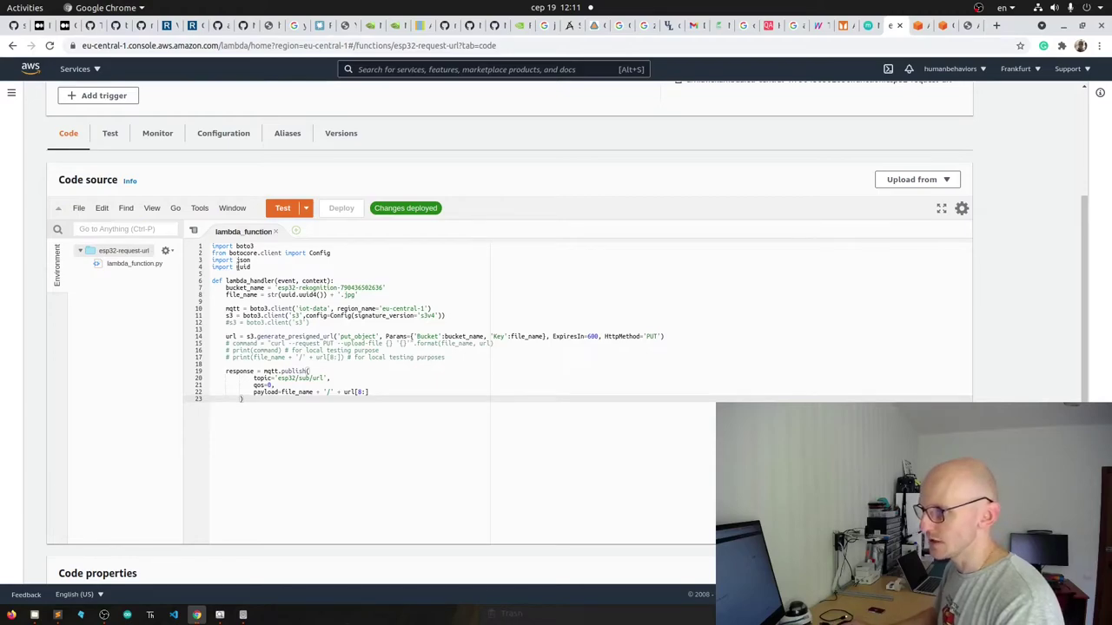
drag(252, 246, 206, 248)
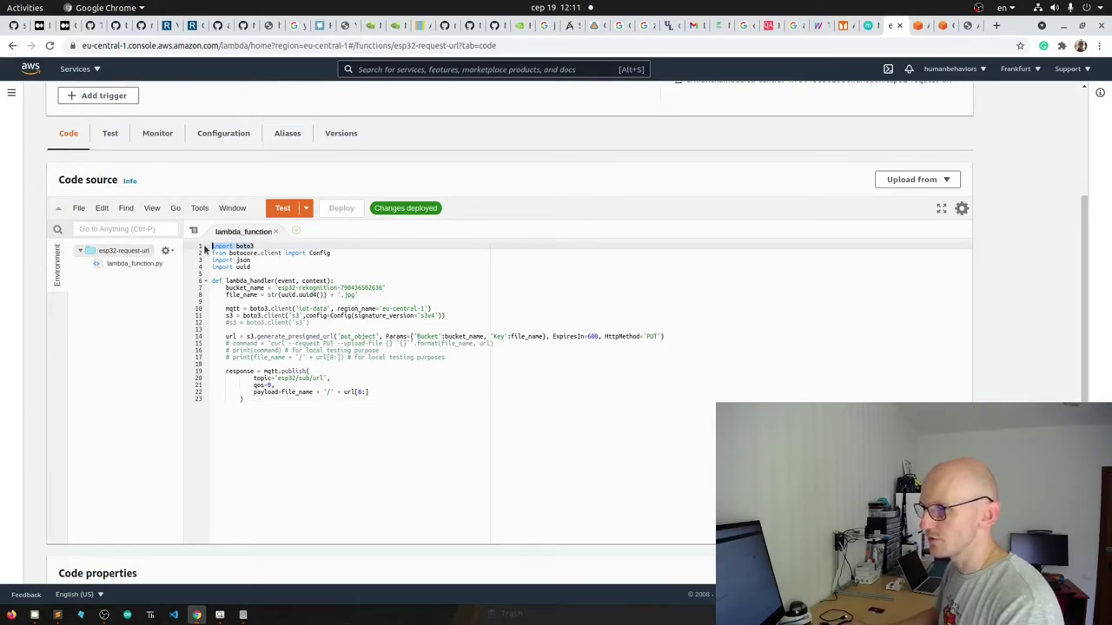
click(262, 245)
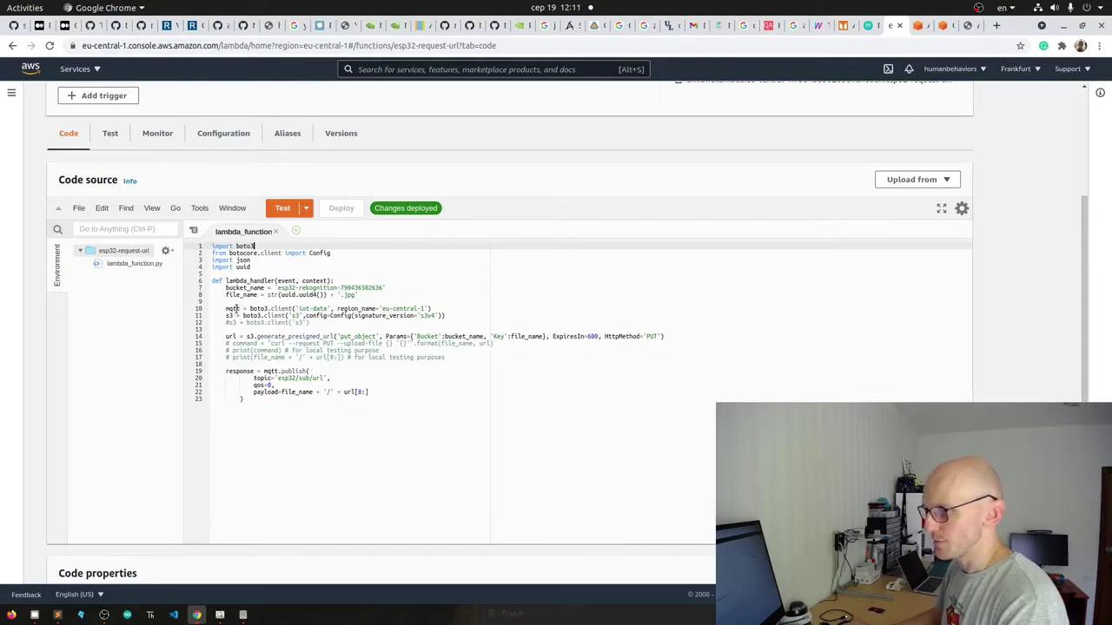
double_click(233, 308)
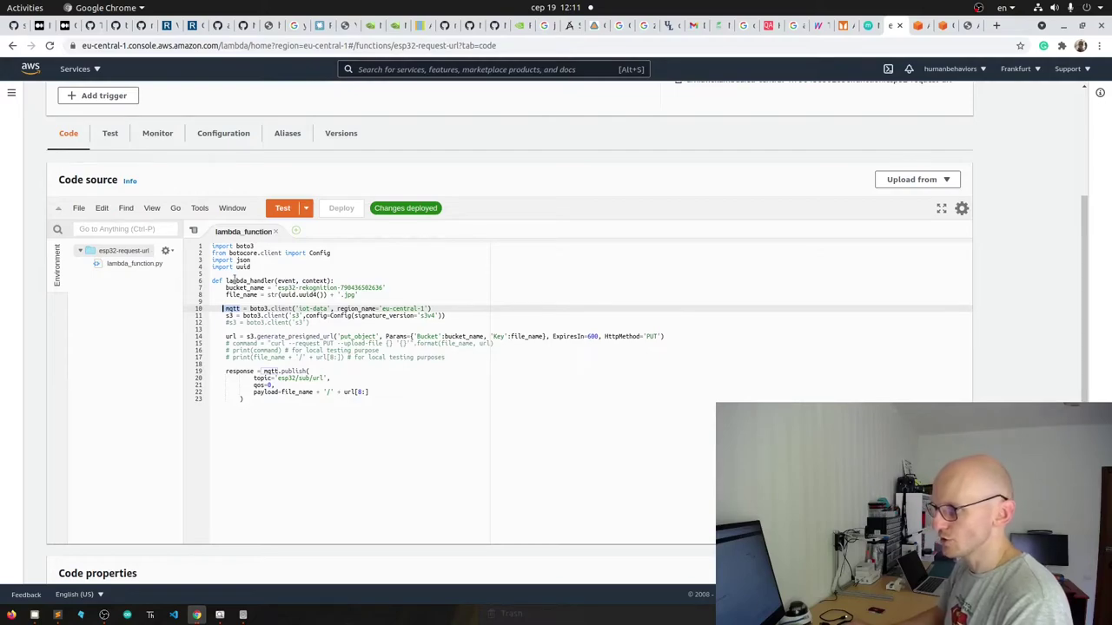
scroll(417, 402, down, 6)
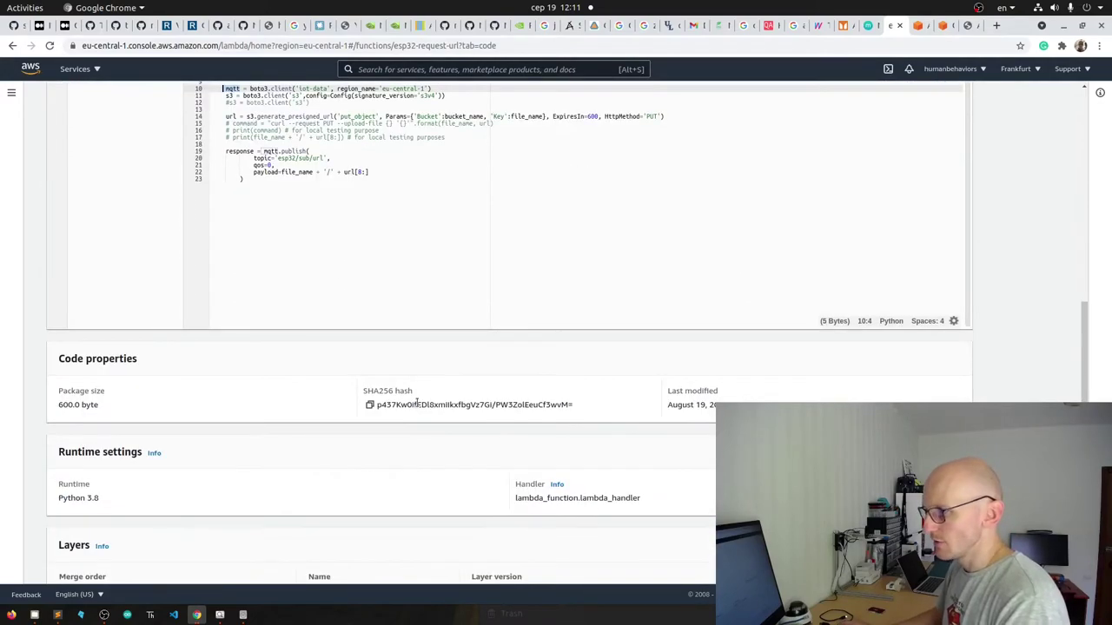
scroll(417, 403, up, 6)
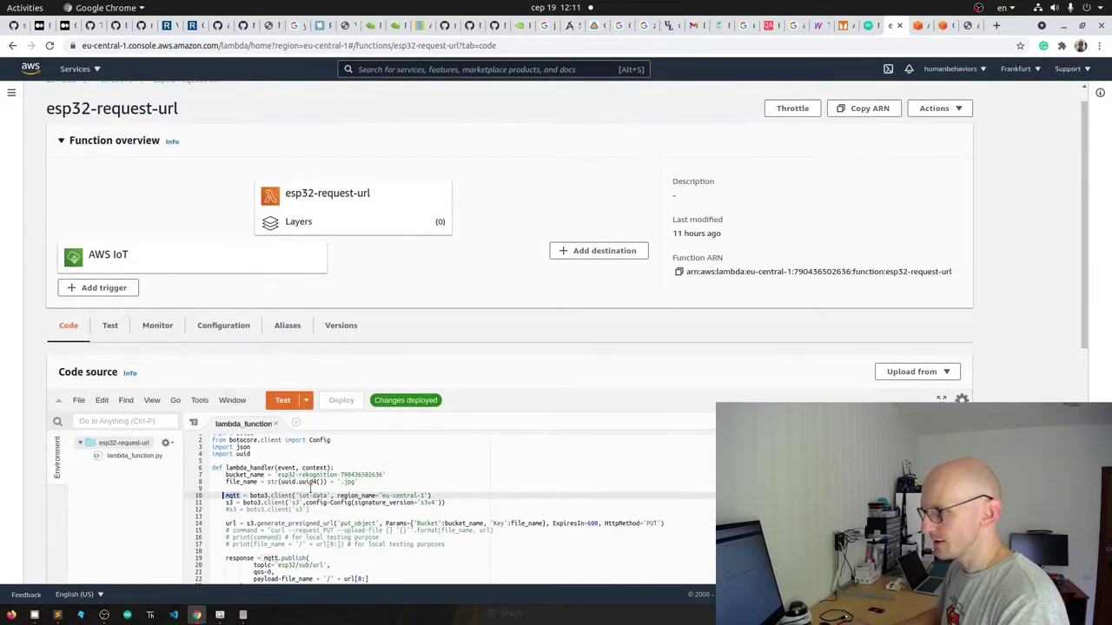
scroll(428, 413, down, 2)
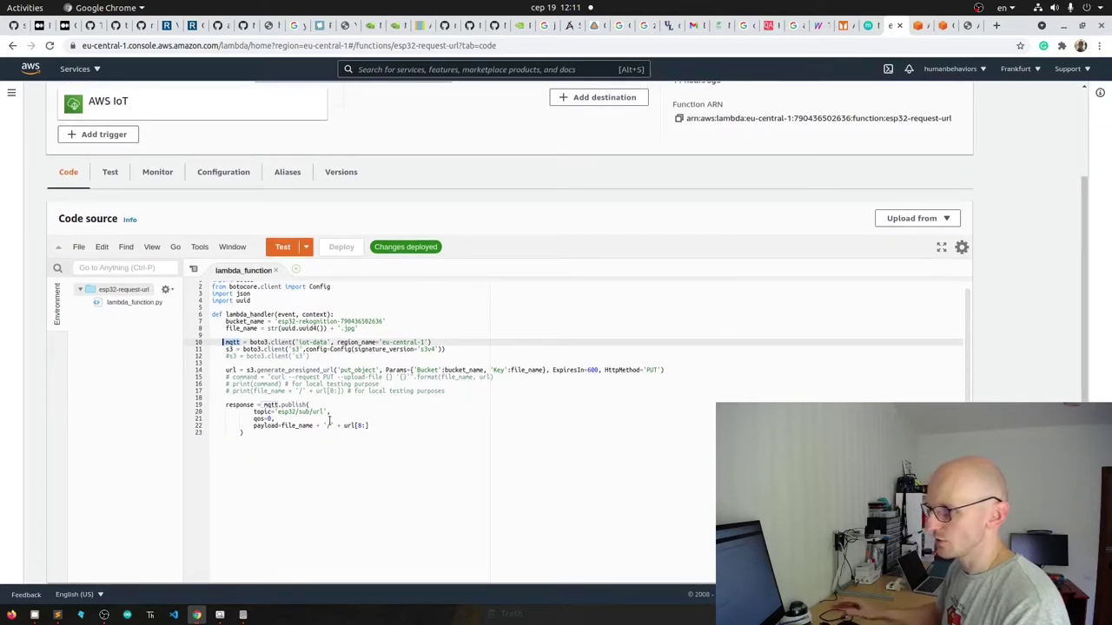
- Run the esp32-request-url function with its saved test event, and review that event's configuration without changing it
click(280, 248)
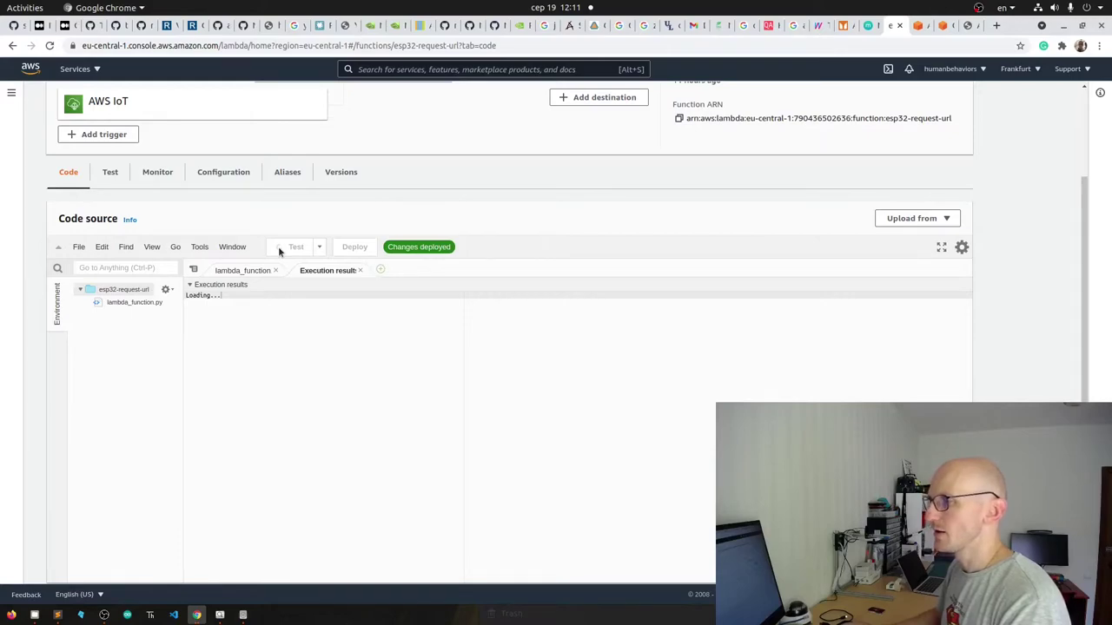
click(305, 247)
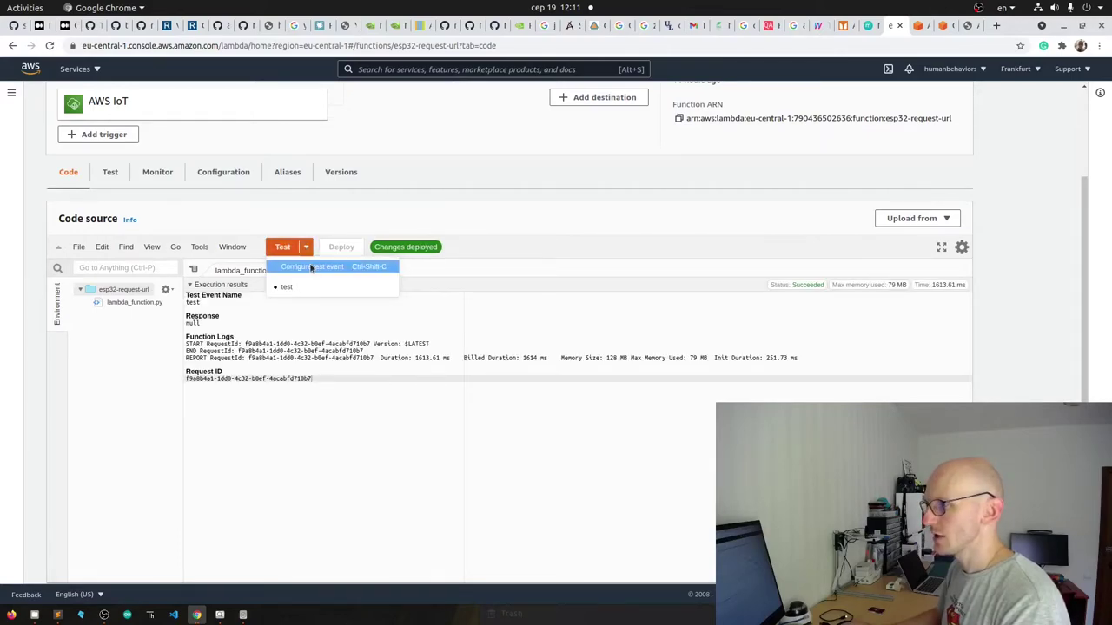
click(311, 268)
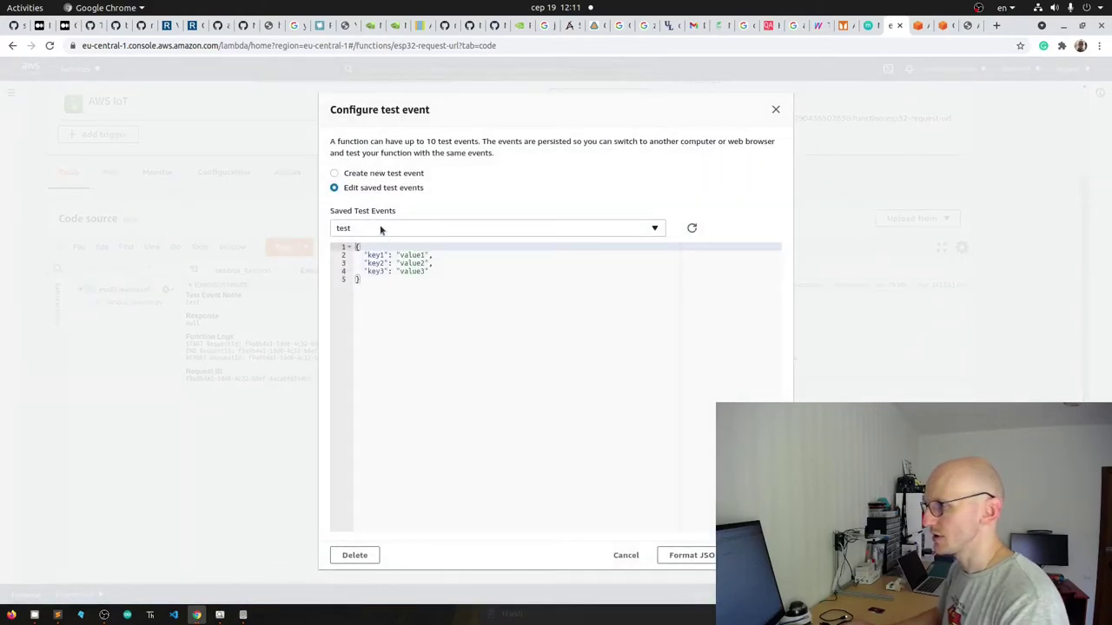
click(380, 227)
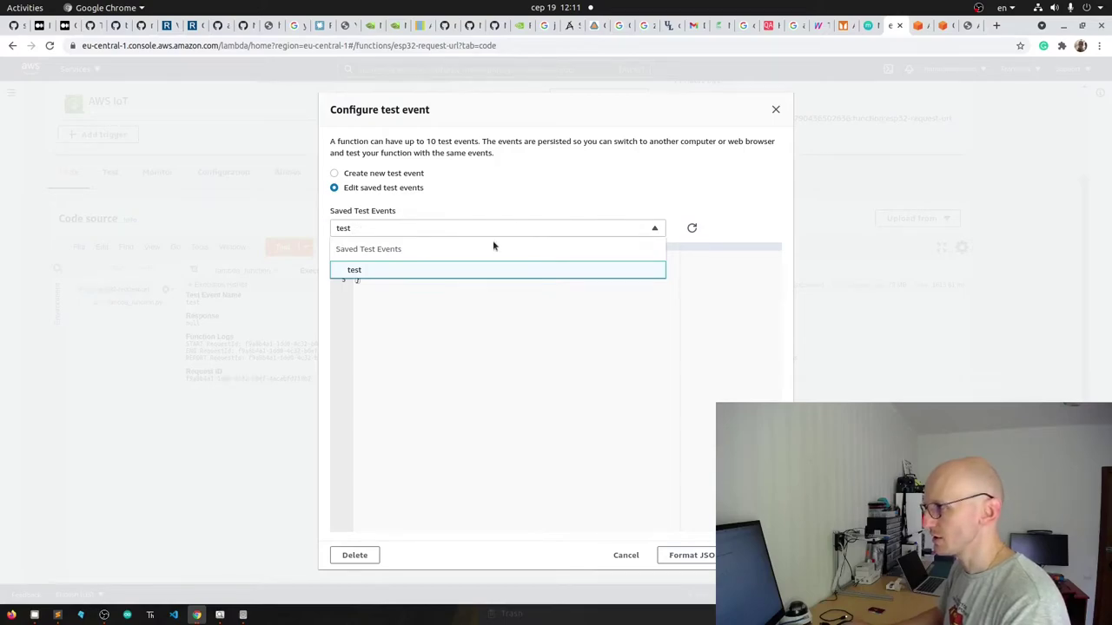
click(479, 201)
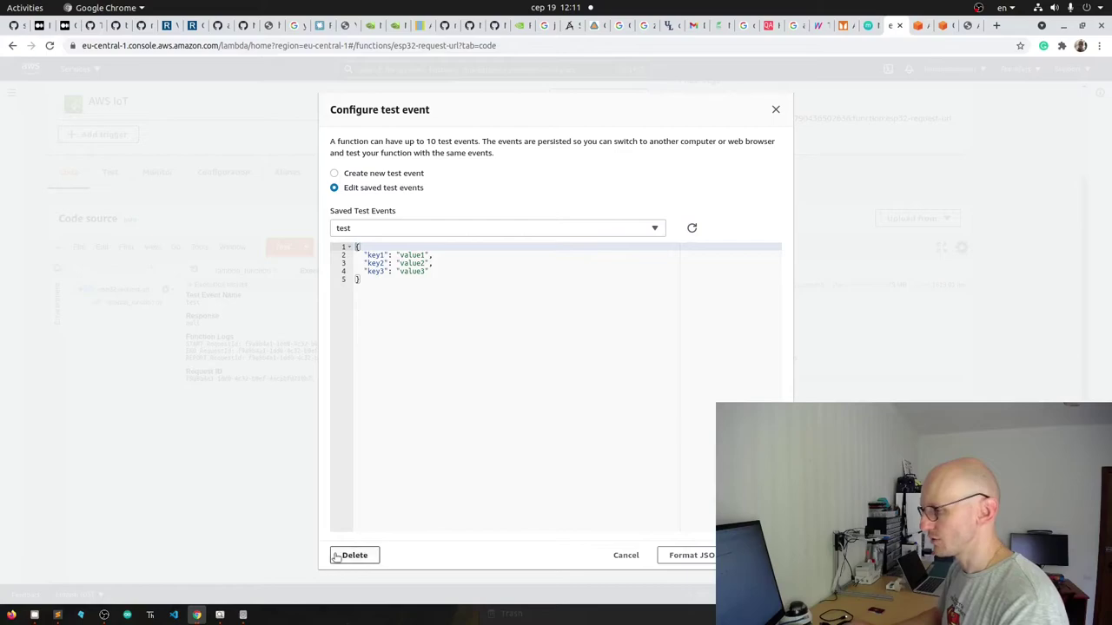
click(775, 109)
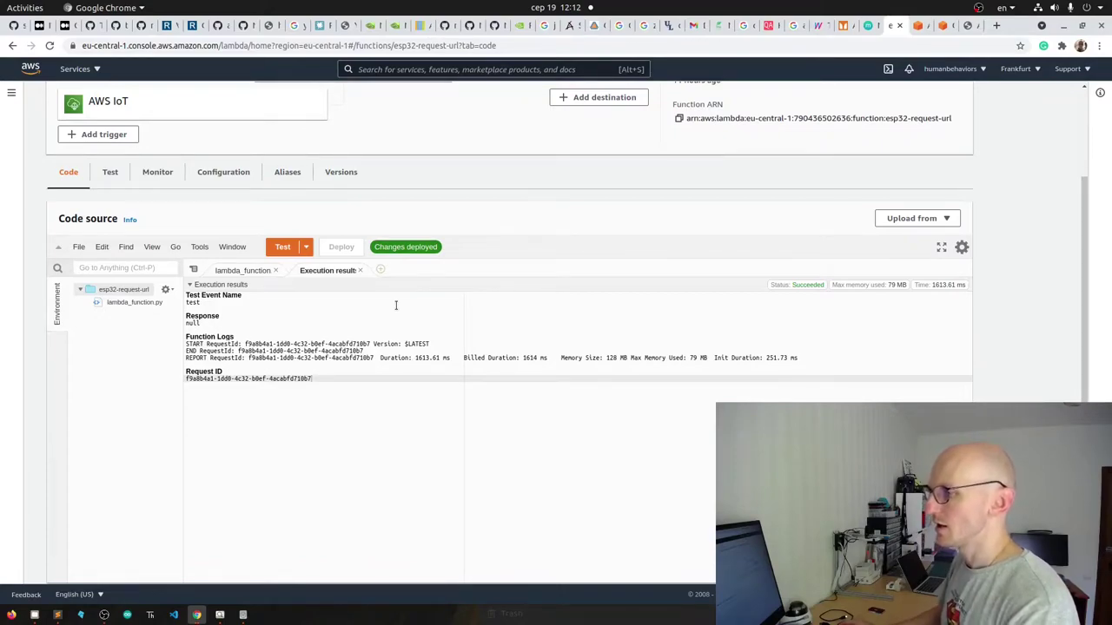
click(363, 369)
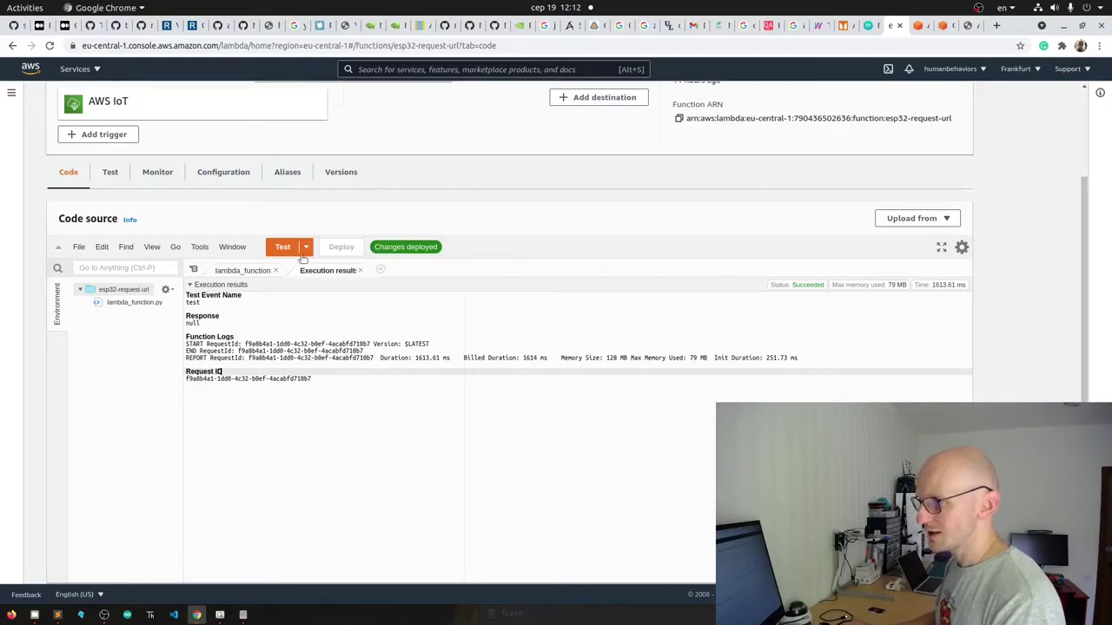
- Save the esp32-request-url function's lambda_function.py and deploy it
click(250, 270)
click(245, 349)
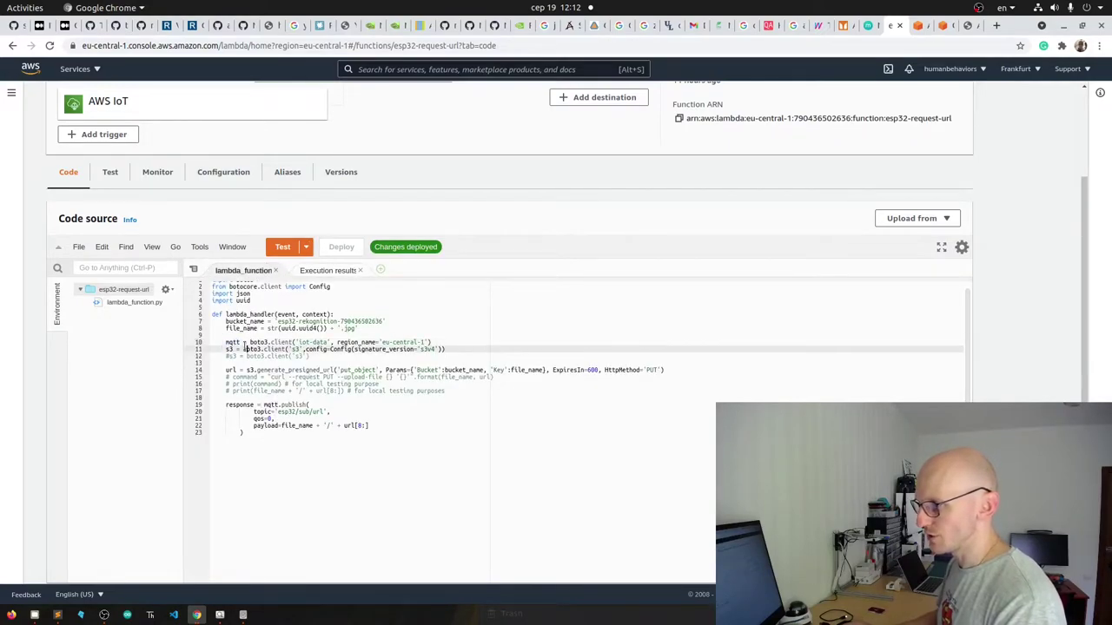
click(78, 247)
click(99, 314)
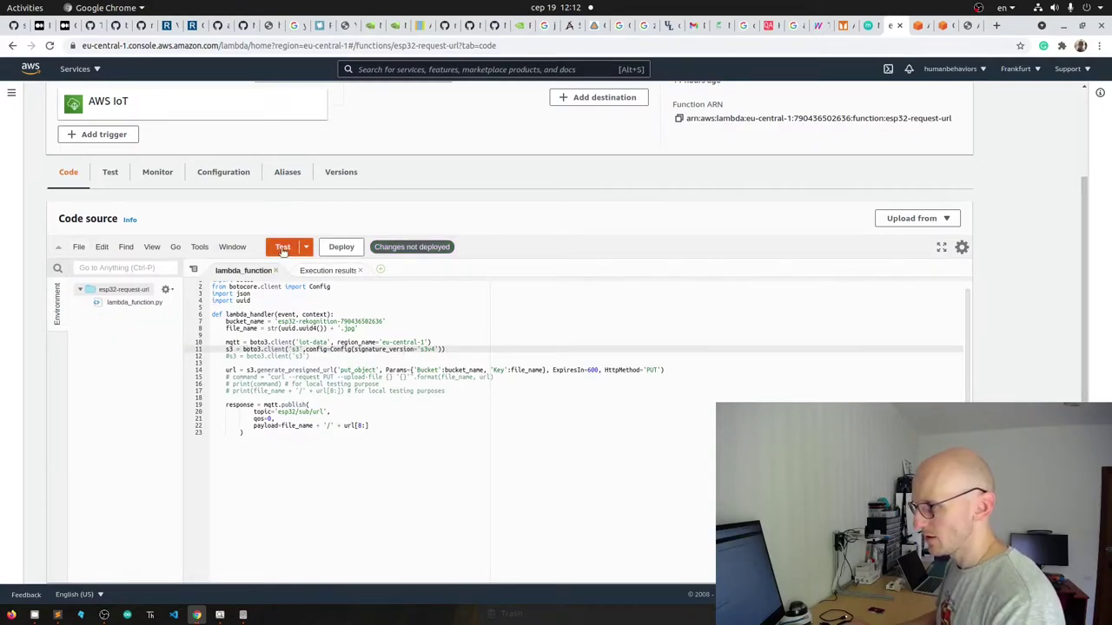
scroll(304, 287, up, 2)
scroll(339, 365, down, 3)
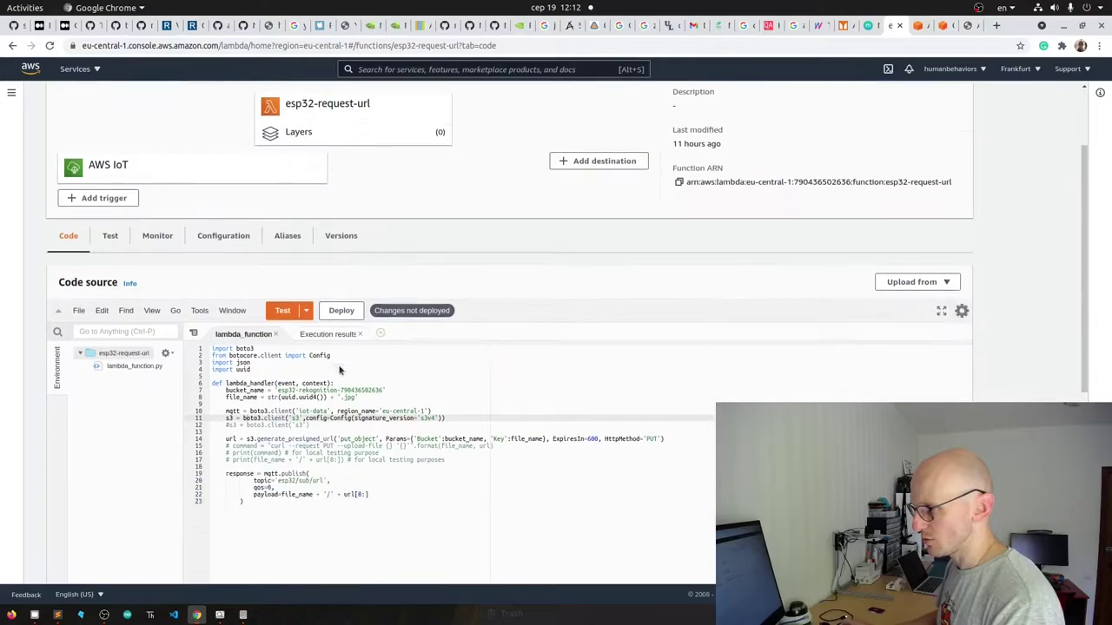
click(349, 205)
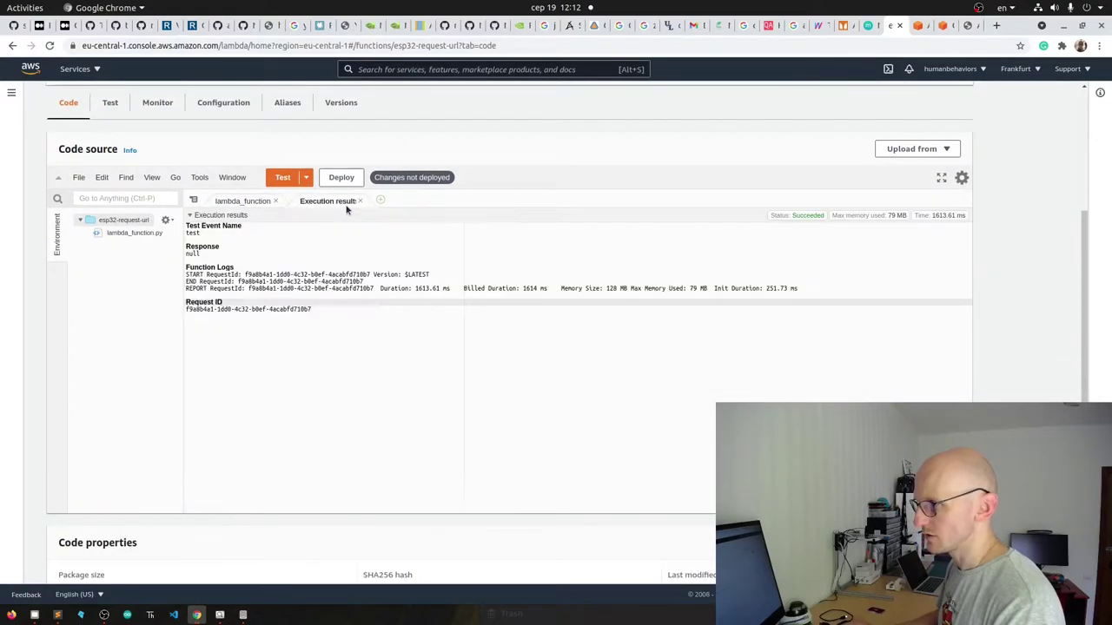
click(233, 203)
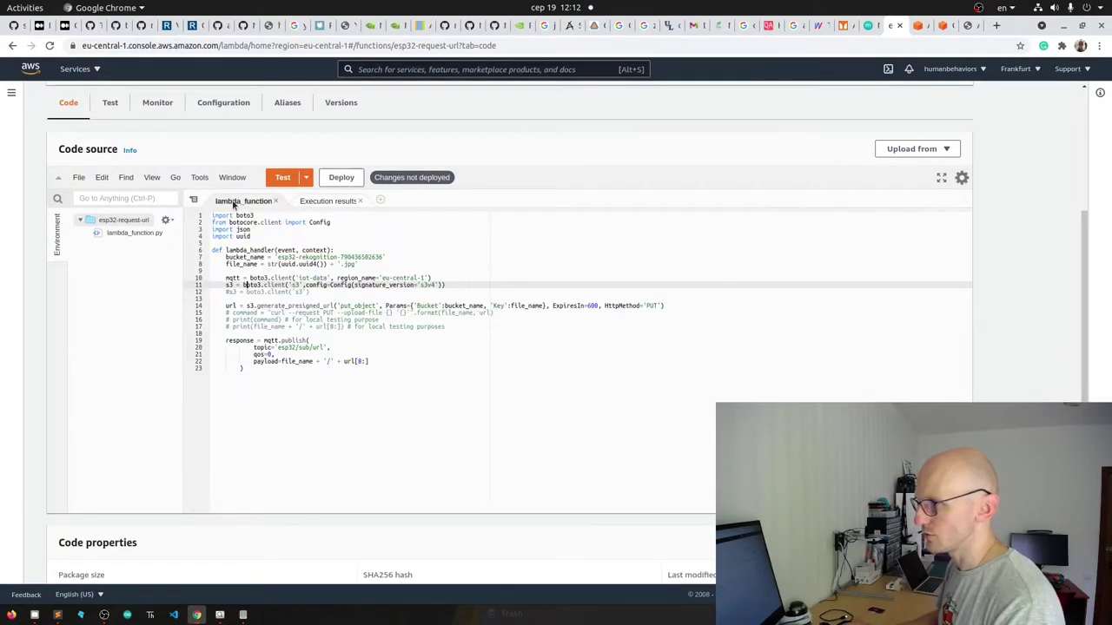
click(339, 178)
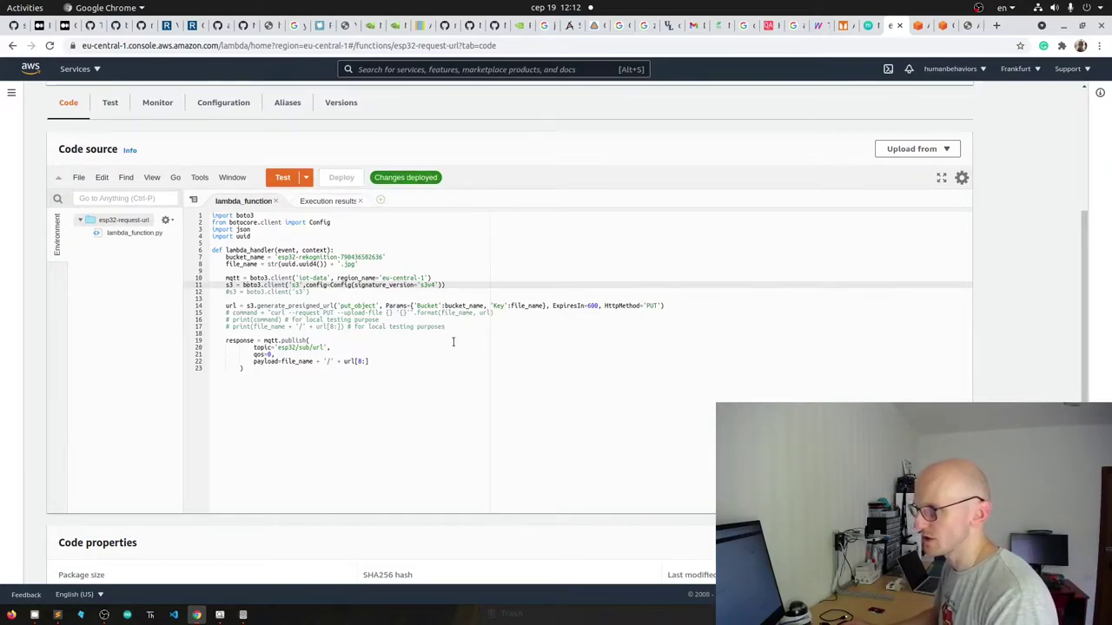
- Return to the list of Lambda functions and consult the esp32-cam-diagram.png architecture diagram in the image viewer
scroll(429, 422, up, 2)
scroll(424, 419, up, 1)
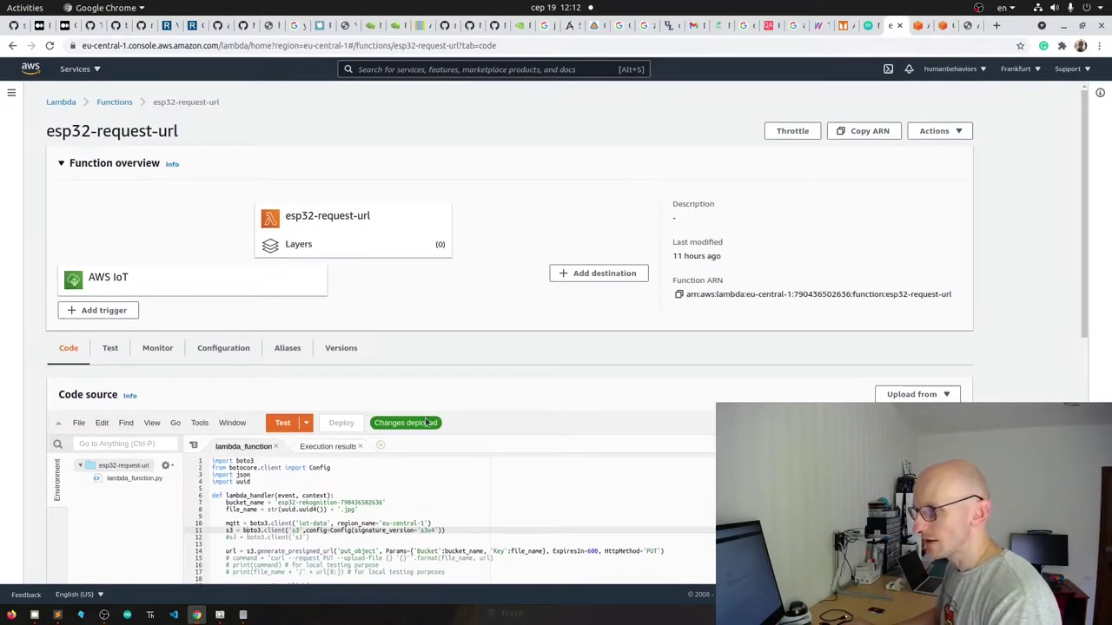
click(114, 103)
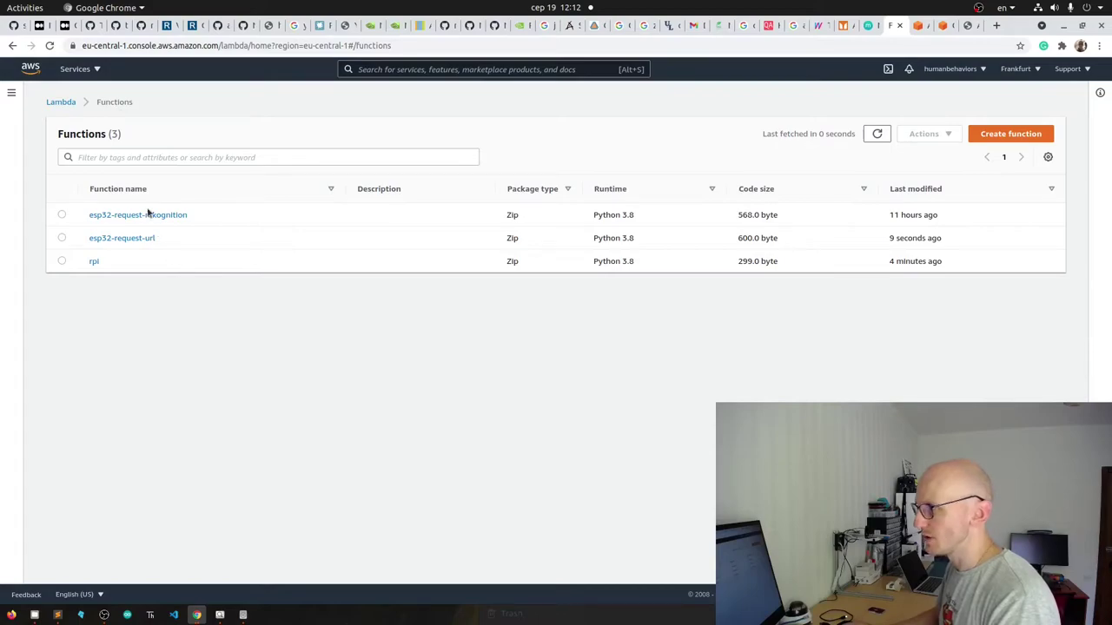
click(220, 615)
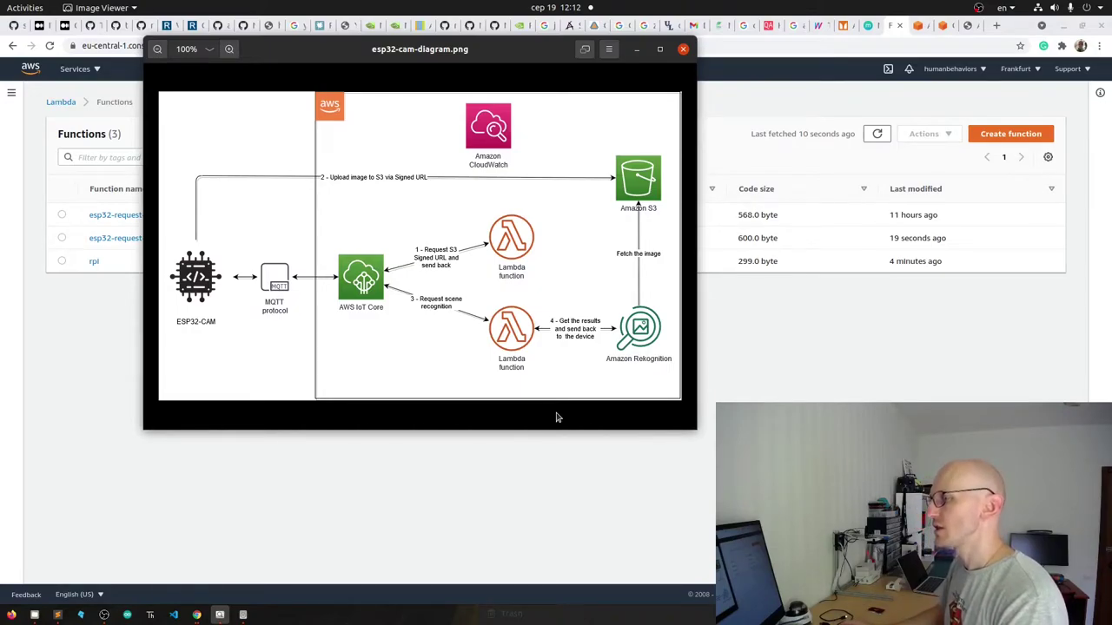
click(335, 516)
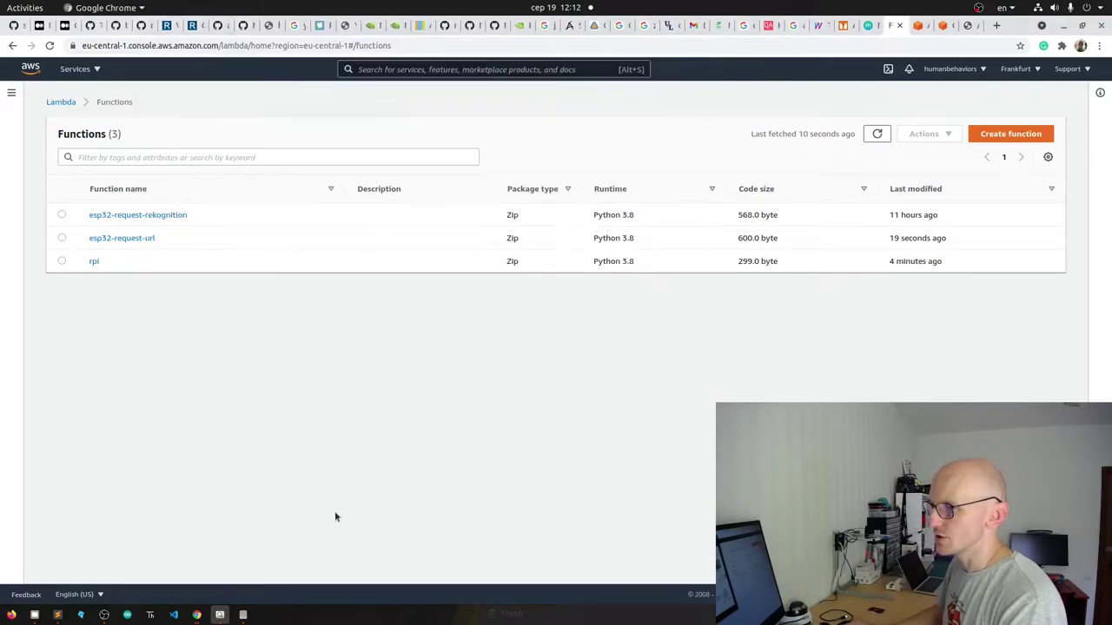
- Open the esp32-request-rekognition function and examine its detect_labels and lambda_handler code, including the MQTT publish block
click(146, 217)
scroll(503, 326, down, 3)
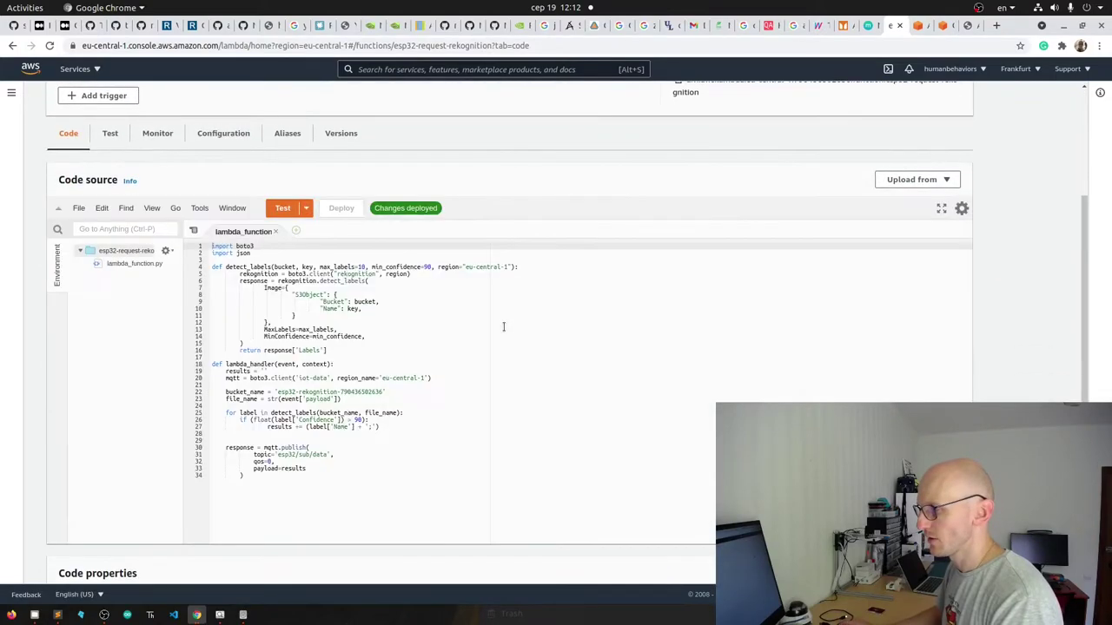
click(331, 330)
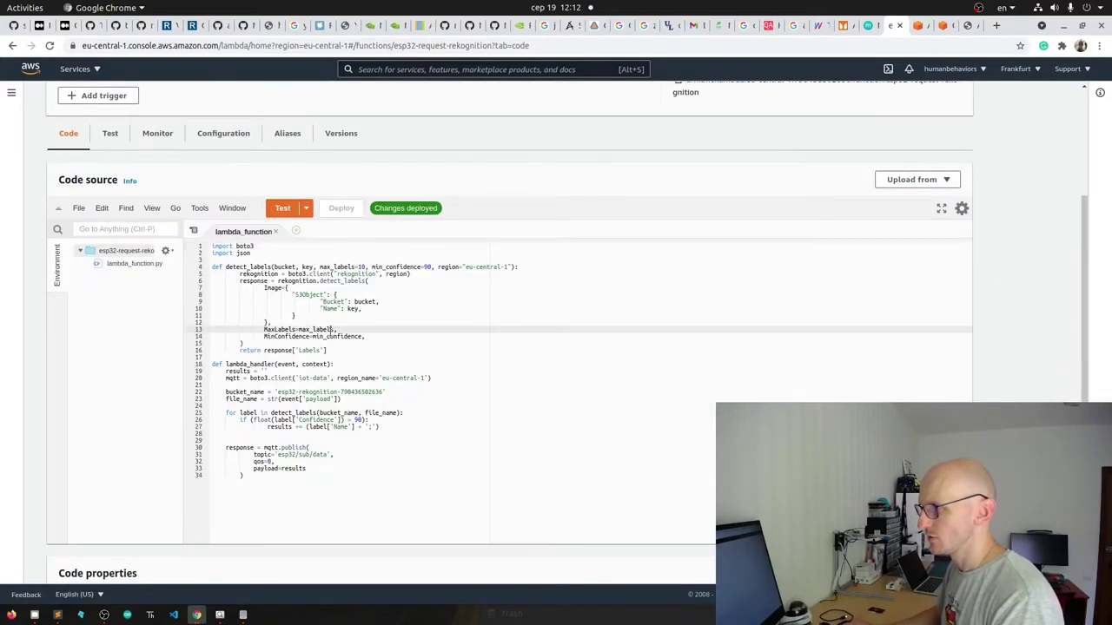
click(412, 446)
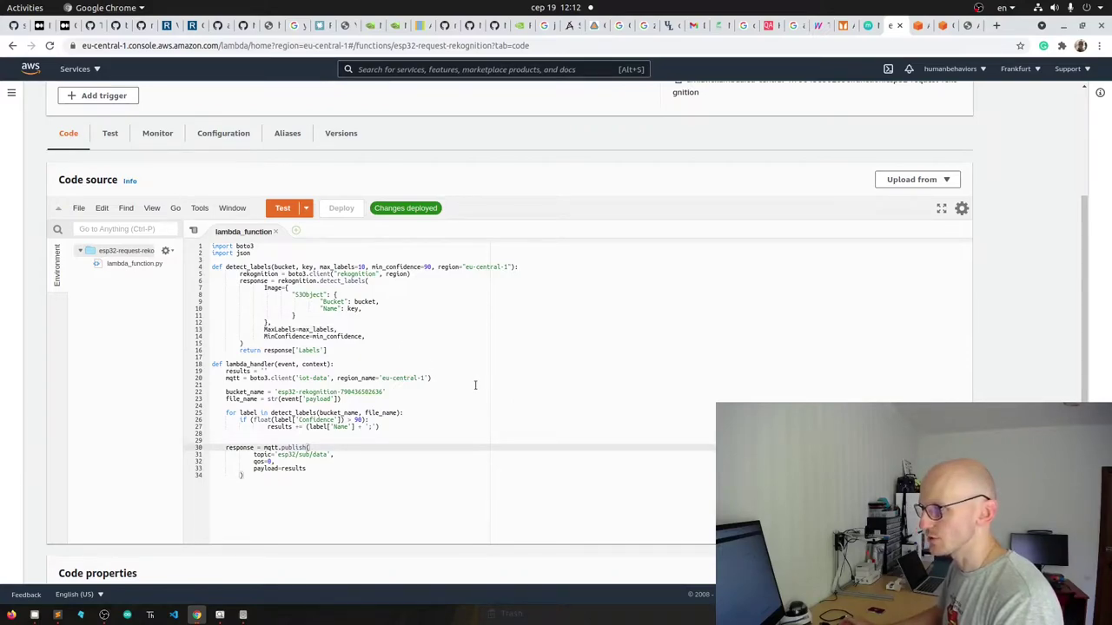
scroll(423, 395, up, 5)
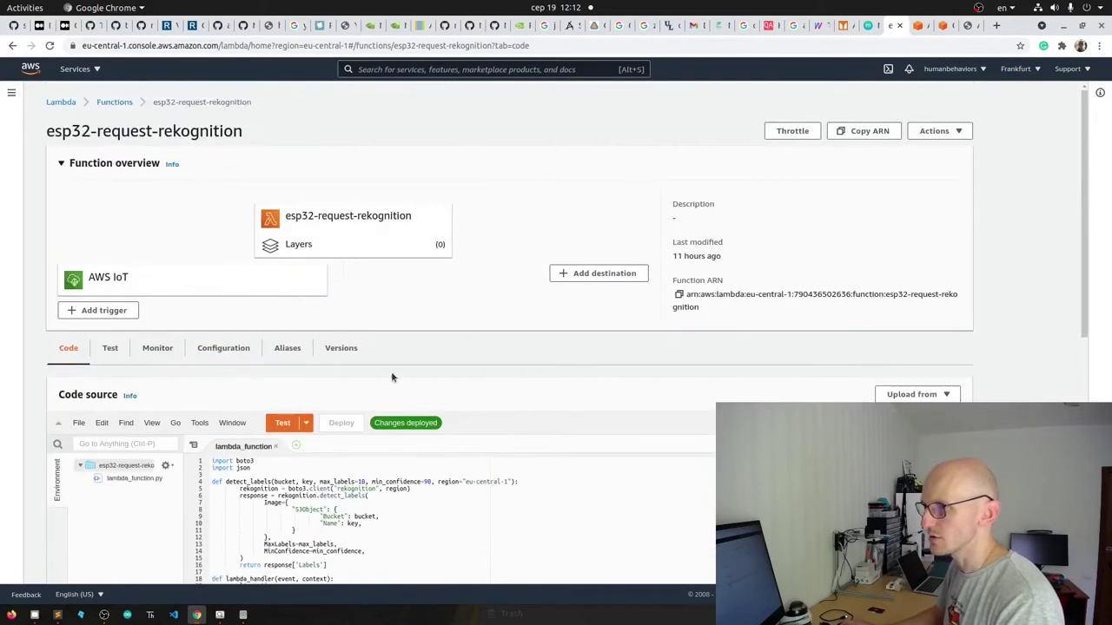
- Return to the list of Lambda functions and consult the AWS IoT Core notes in Sublime Text
click(122, 101)
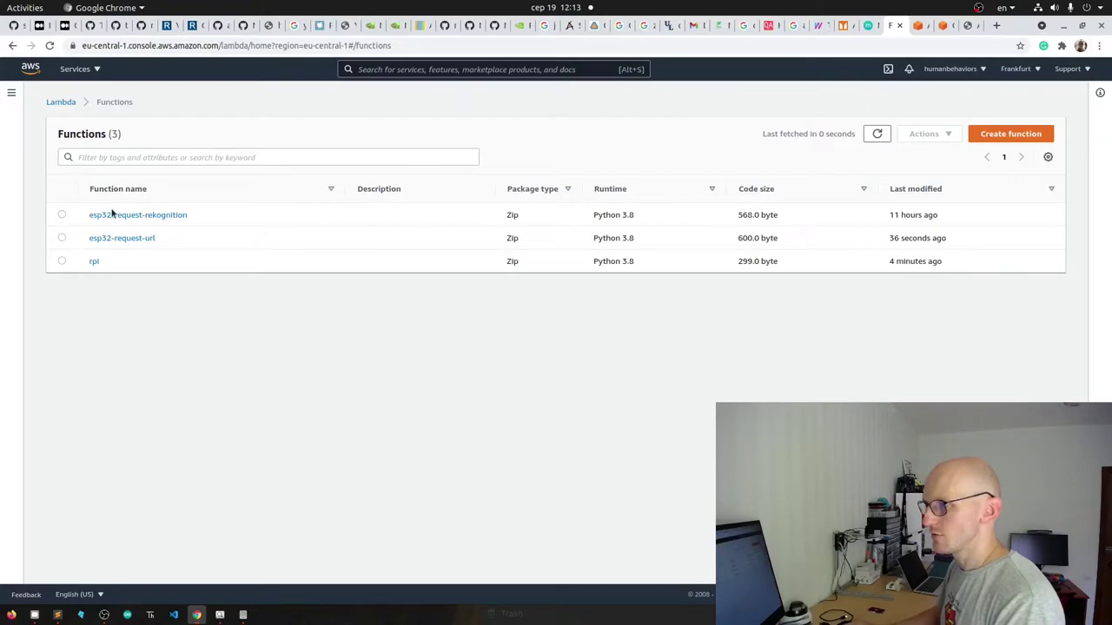
click(11, 93)
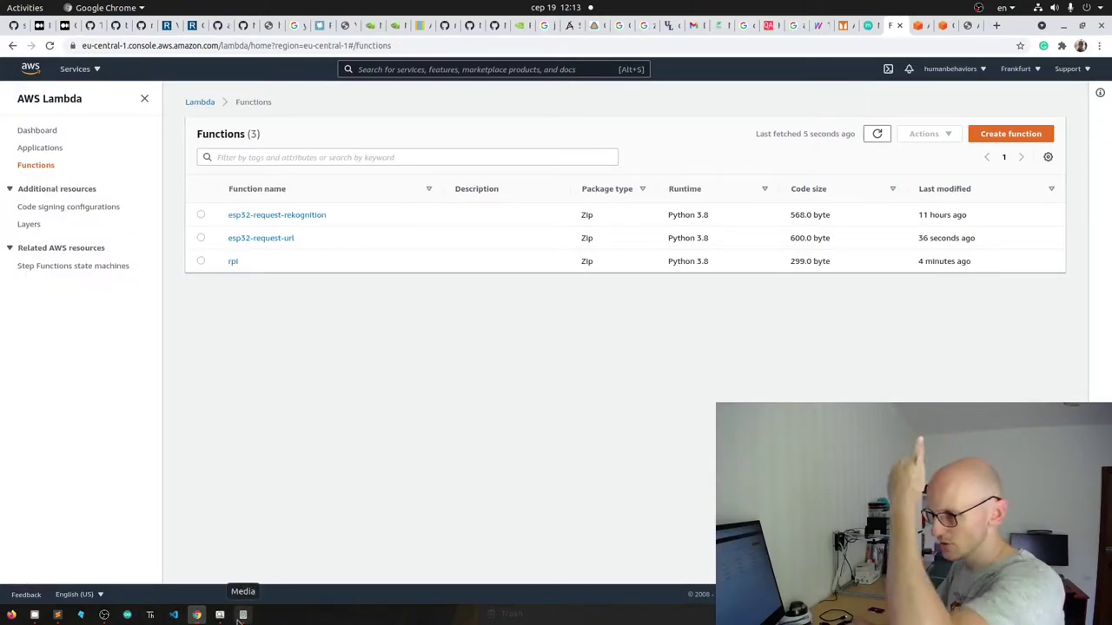
click(57, 614)
click(411, 221)
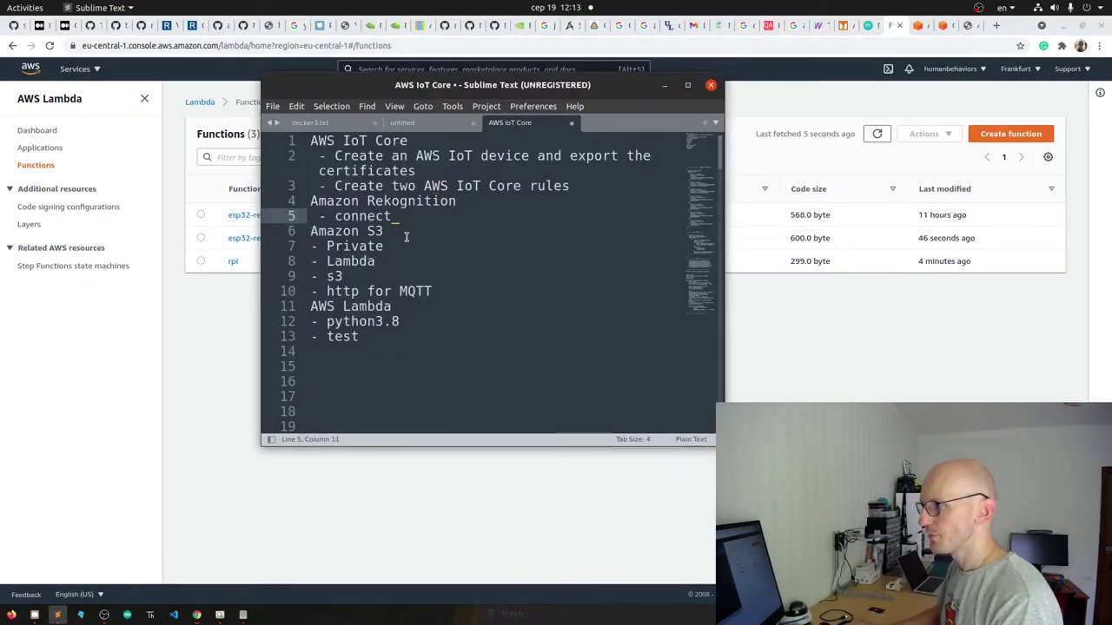
click(405, 234)
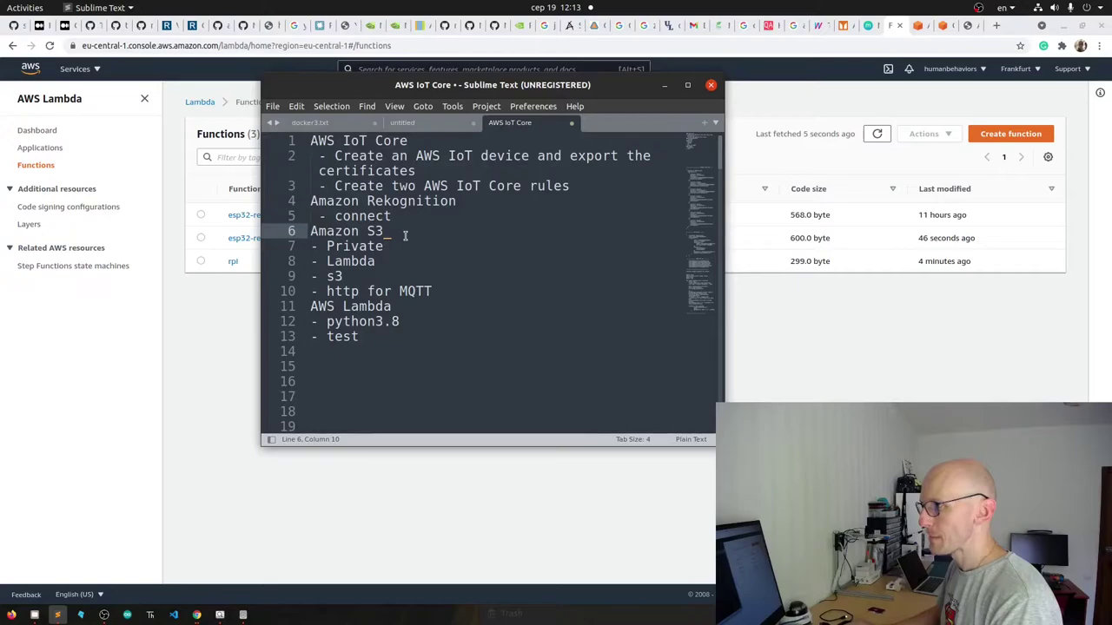
click(368, 339)
click(392, 322)
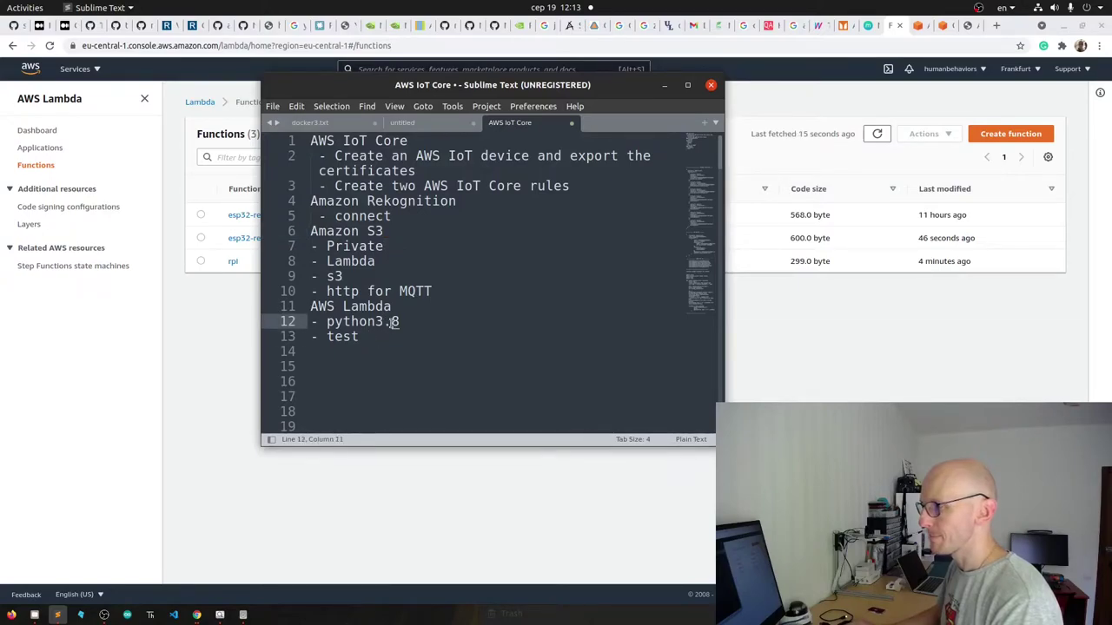
click(200, 339)
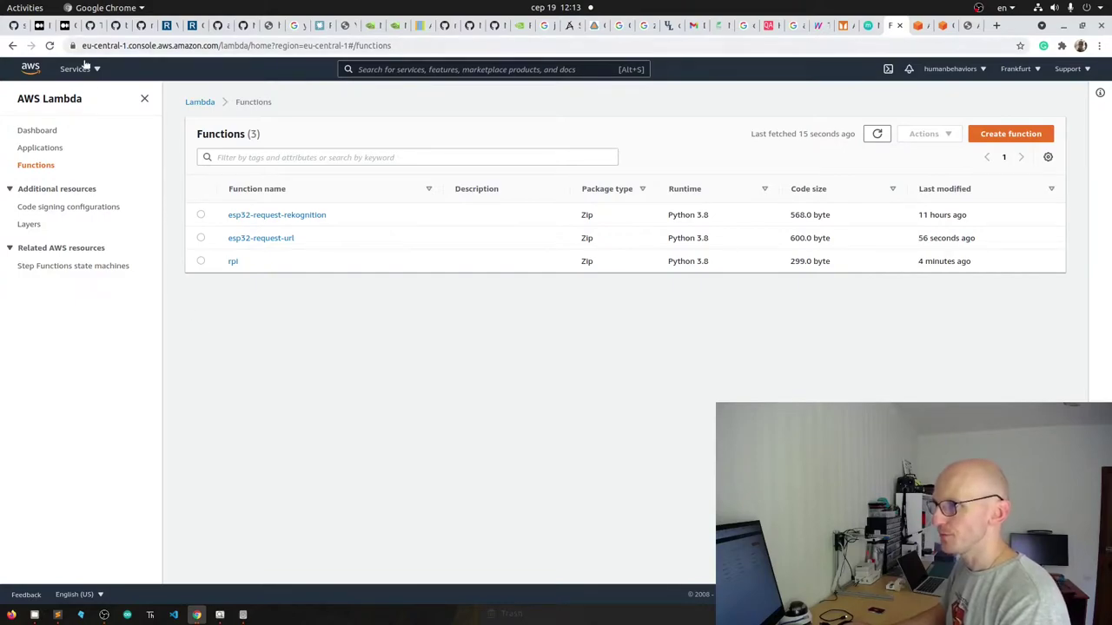
click(57, 615)
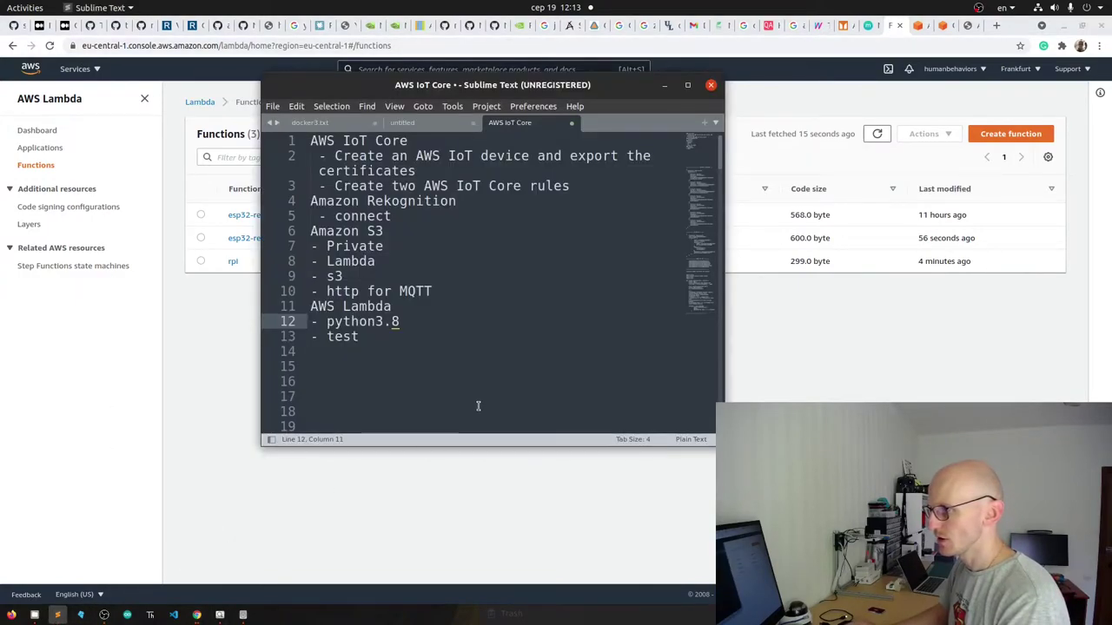
click(224, 421)
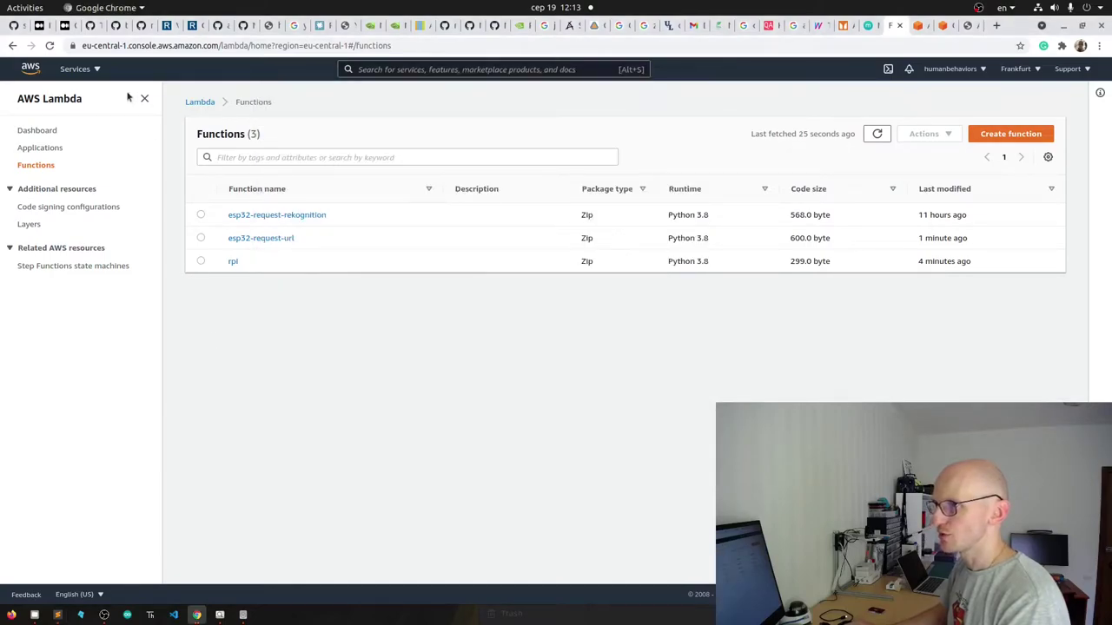
- Open the IAM service dashboard and look up the security credentials entry among the account options
click(91, 69)
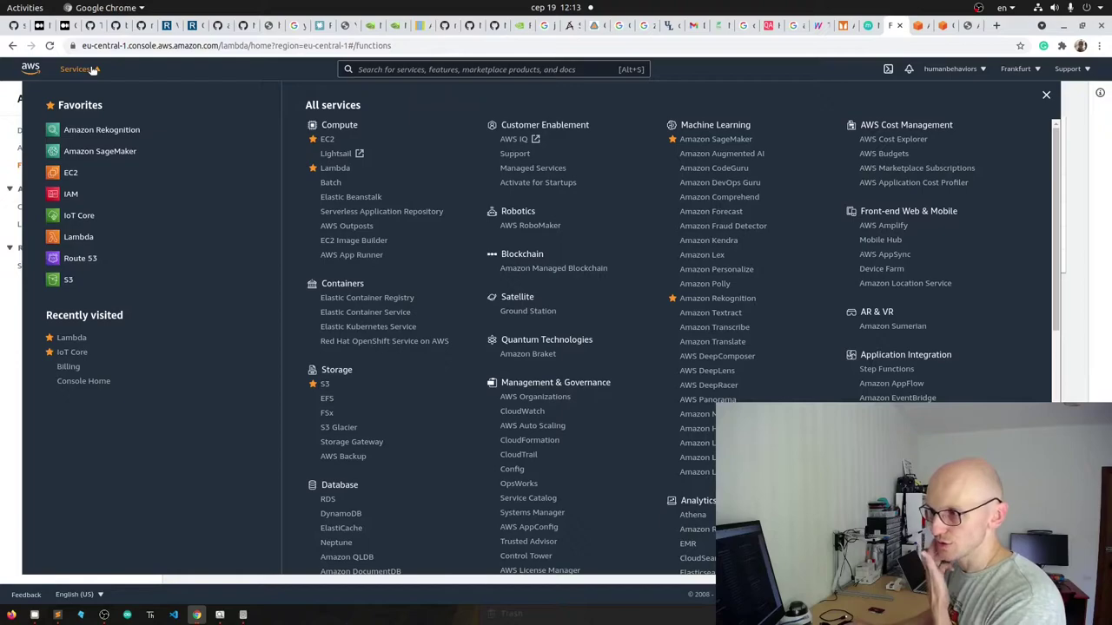
click(71, 196)
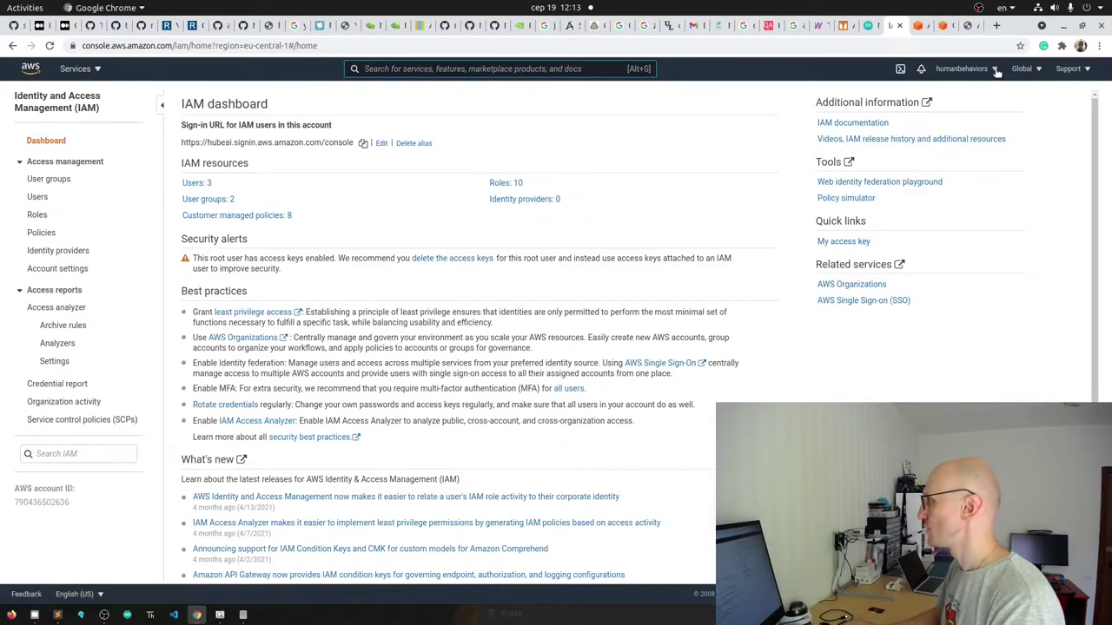
click(996, 71)
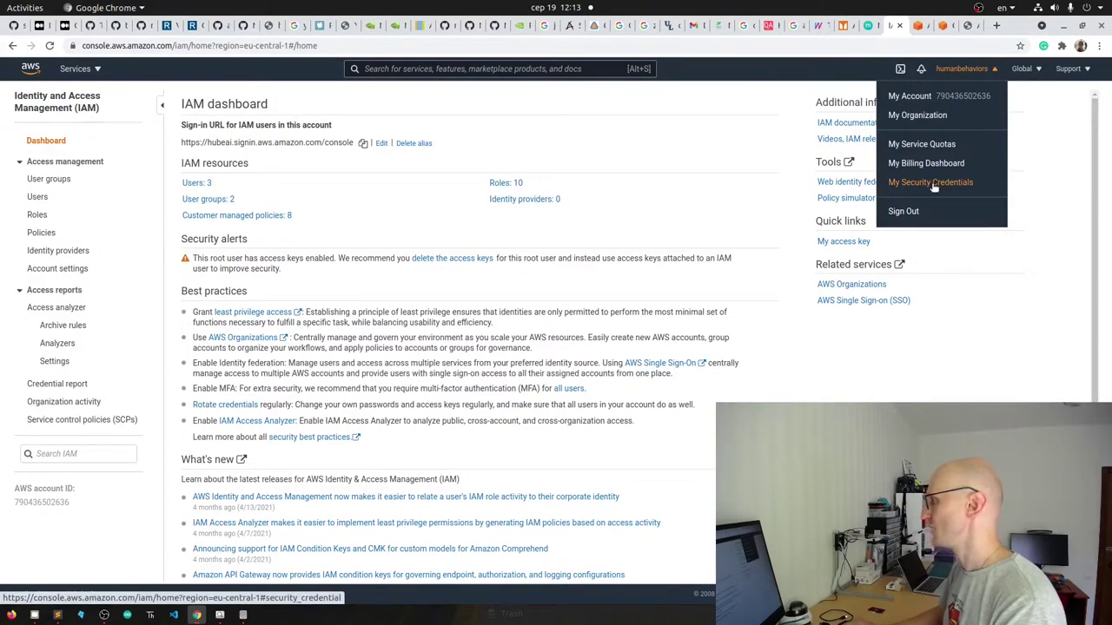
click(552, 260)
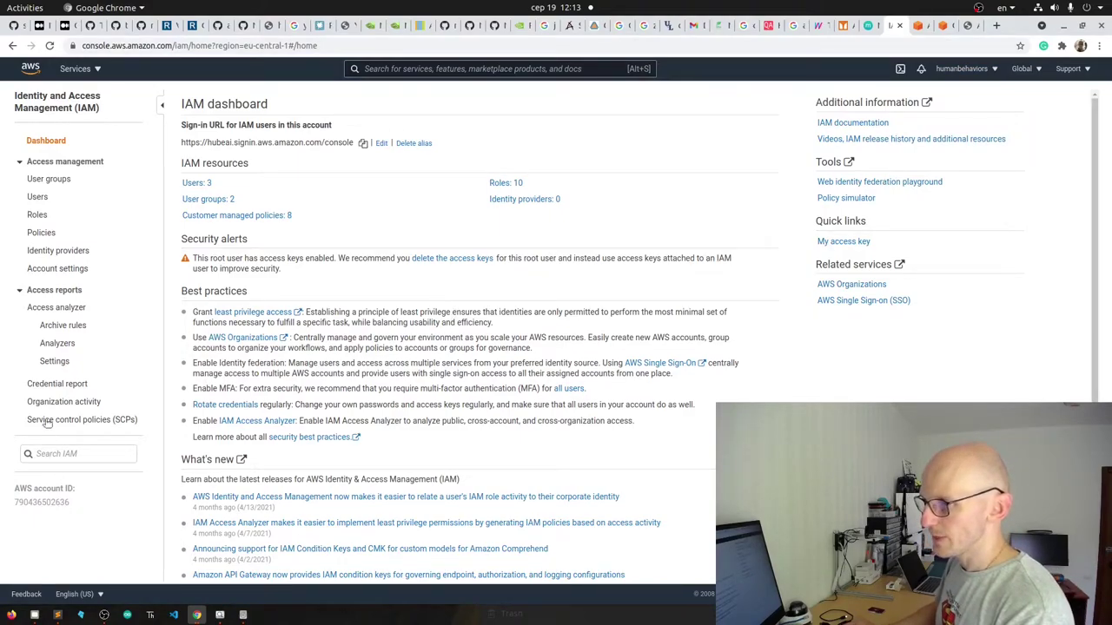
- Open the esp32-request-url role from the IAM roles and display the JSON of its attached AWSLambdaBasicExecutionRole policy
click(38, 216)
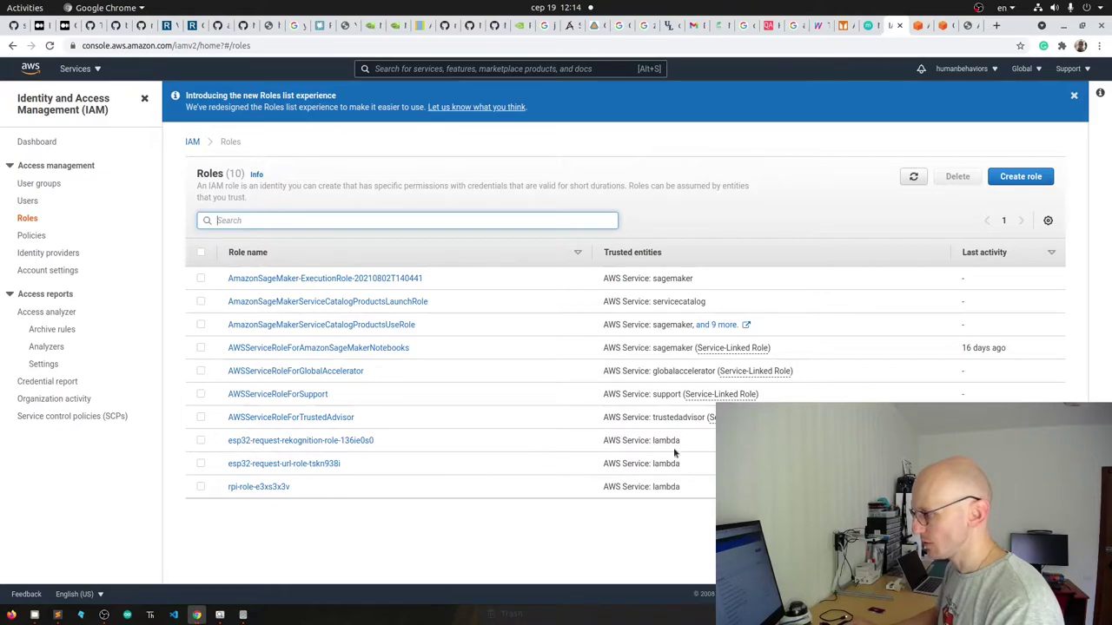
drag(684, 441, 651, 440)
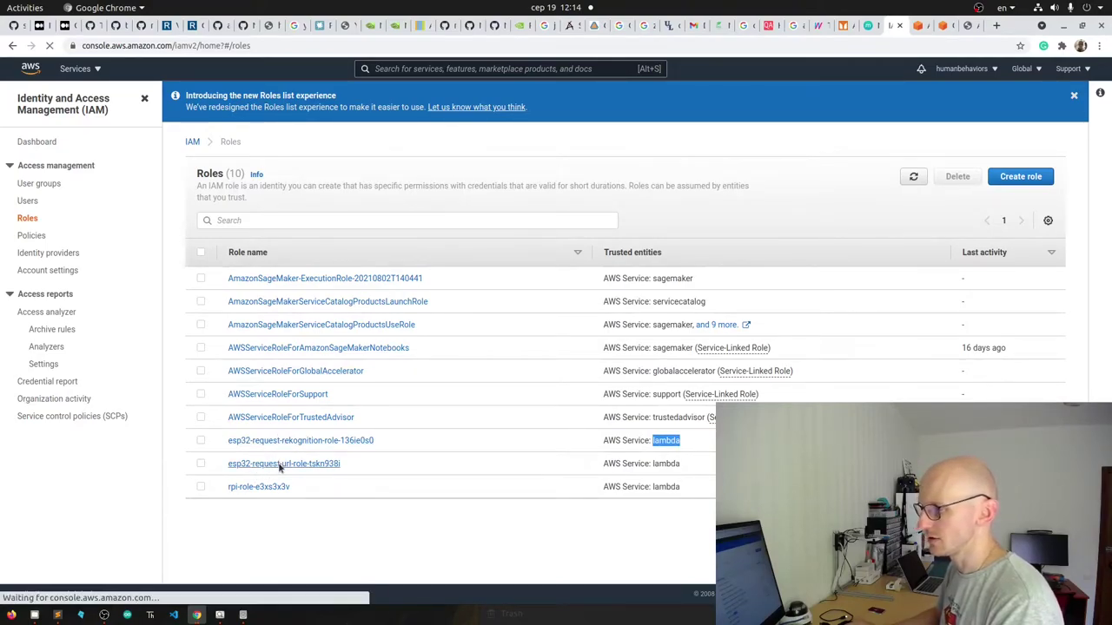
click(280, 466)
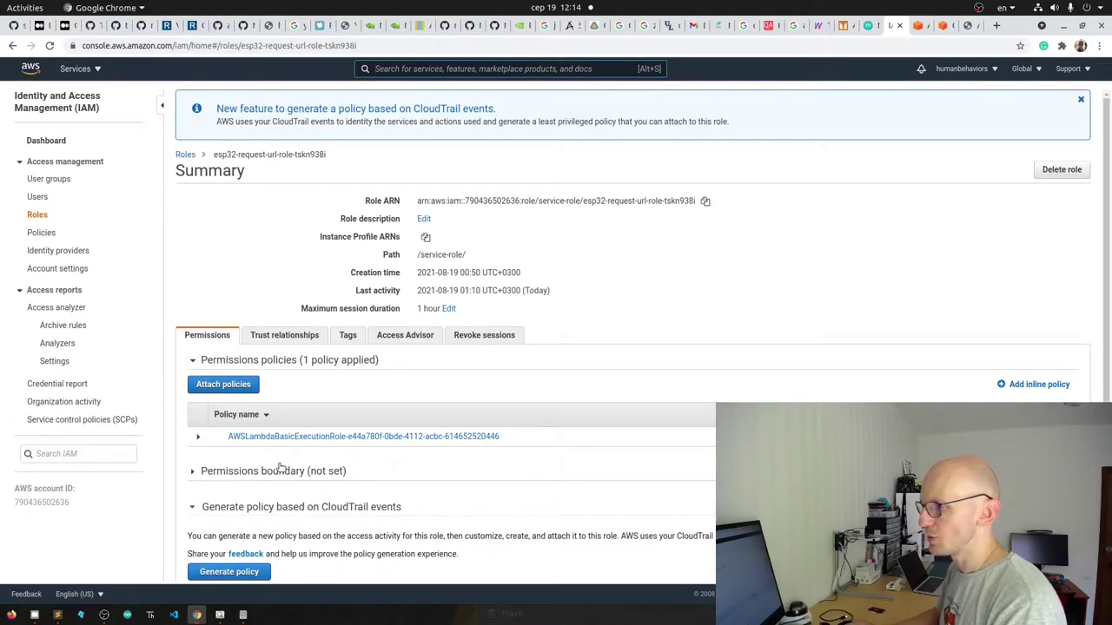
click(199, 436)
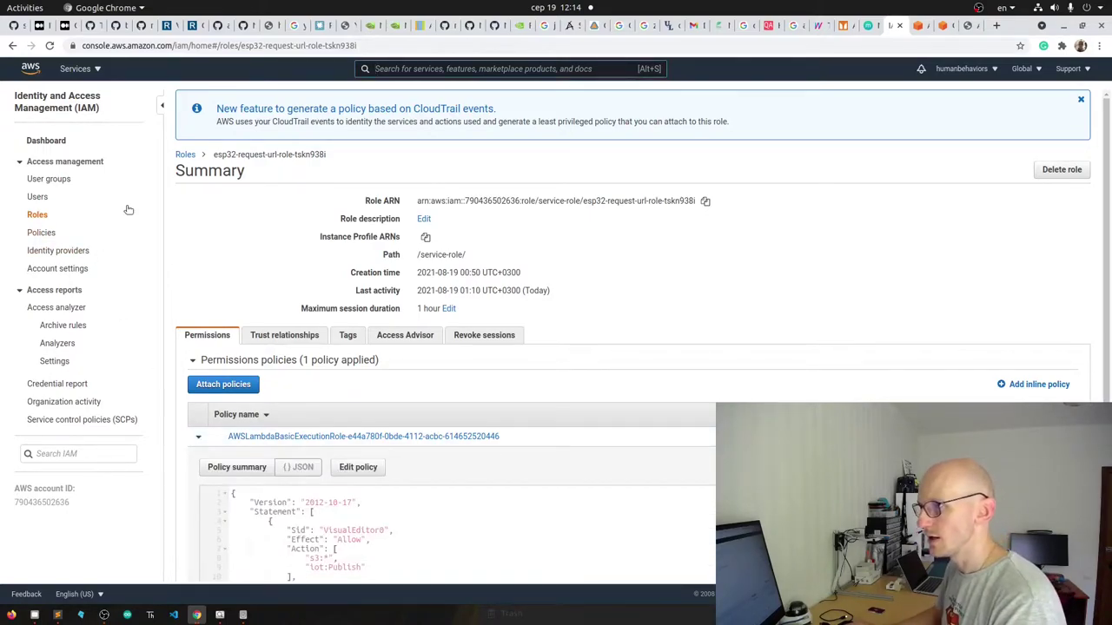
- Open the Administrators group from the IAM users list and review its permissions policies
click(38, 215)
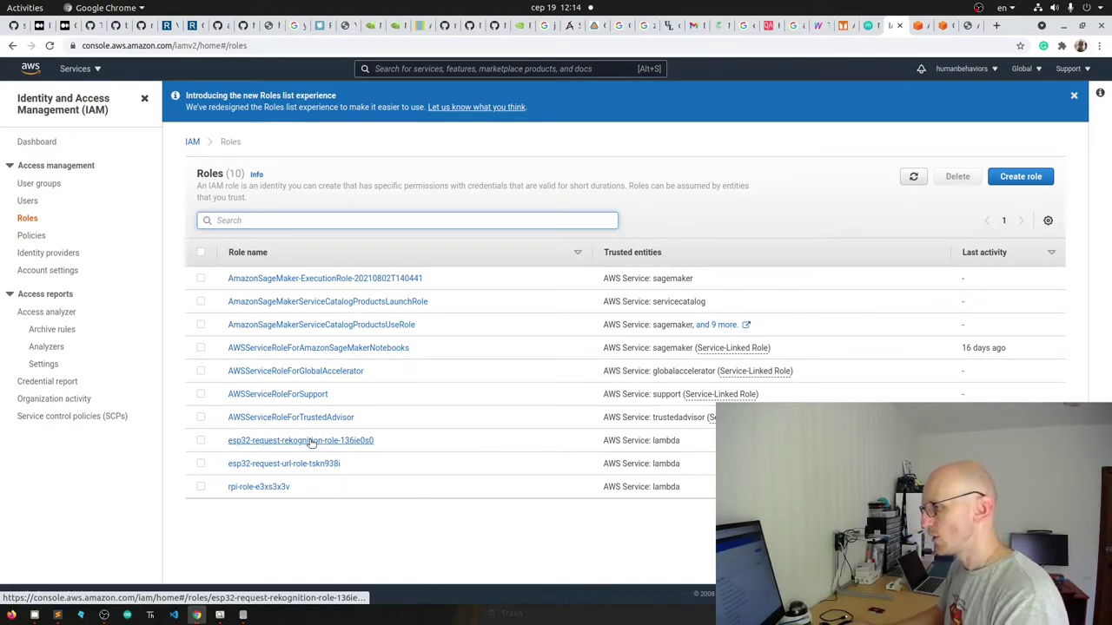
click(25, 200)
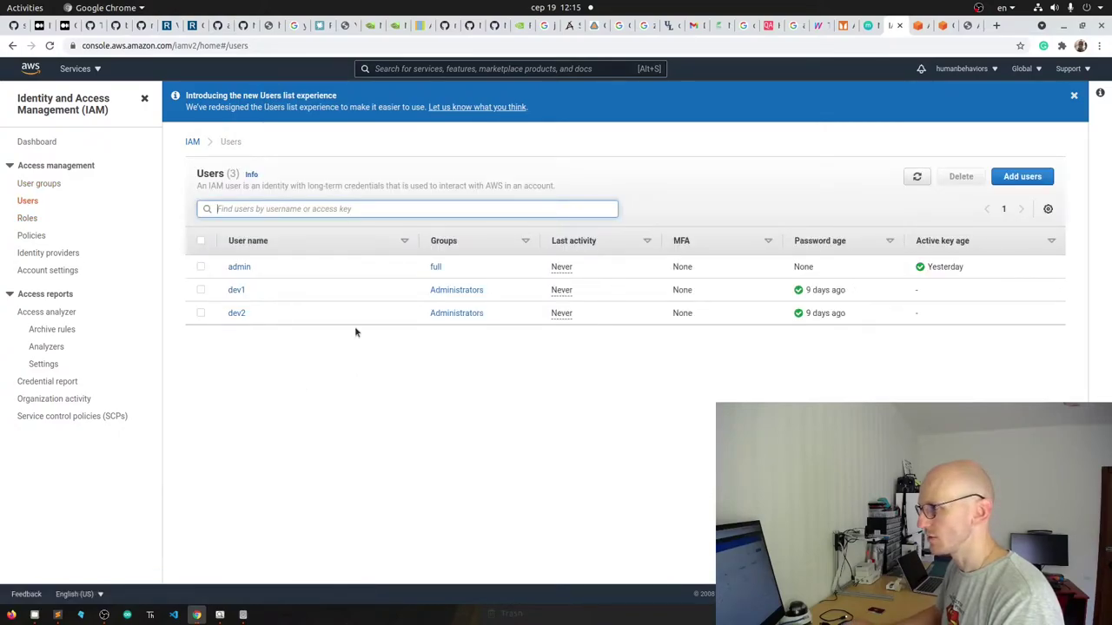
click(453, 291)
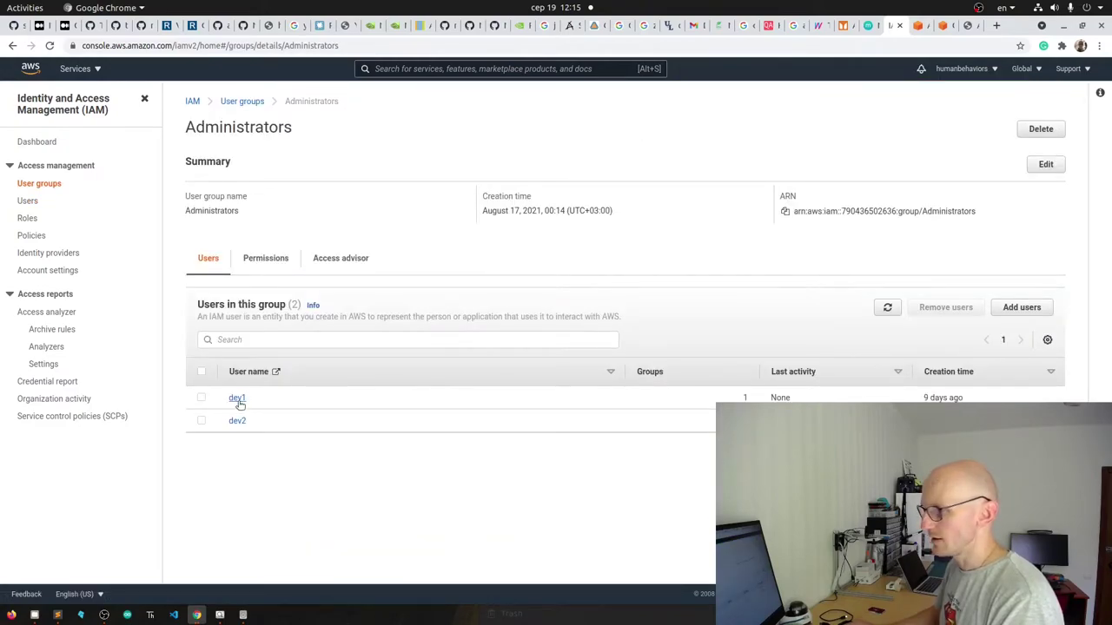
click(266, 260)
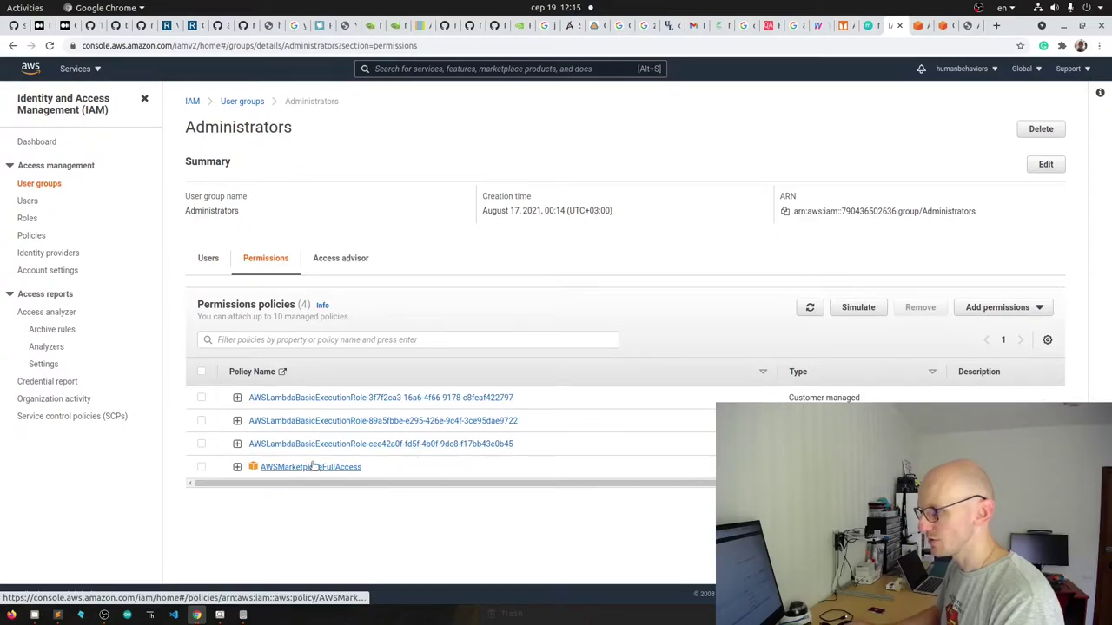
- Open the esp32-request-rekognition role and examine the JSON of its attached AWSLambdaBasicExecutionRole policy
click(28, 218)
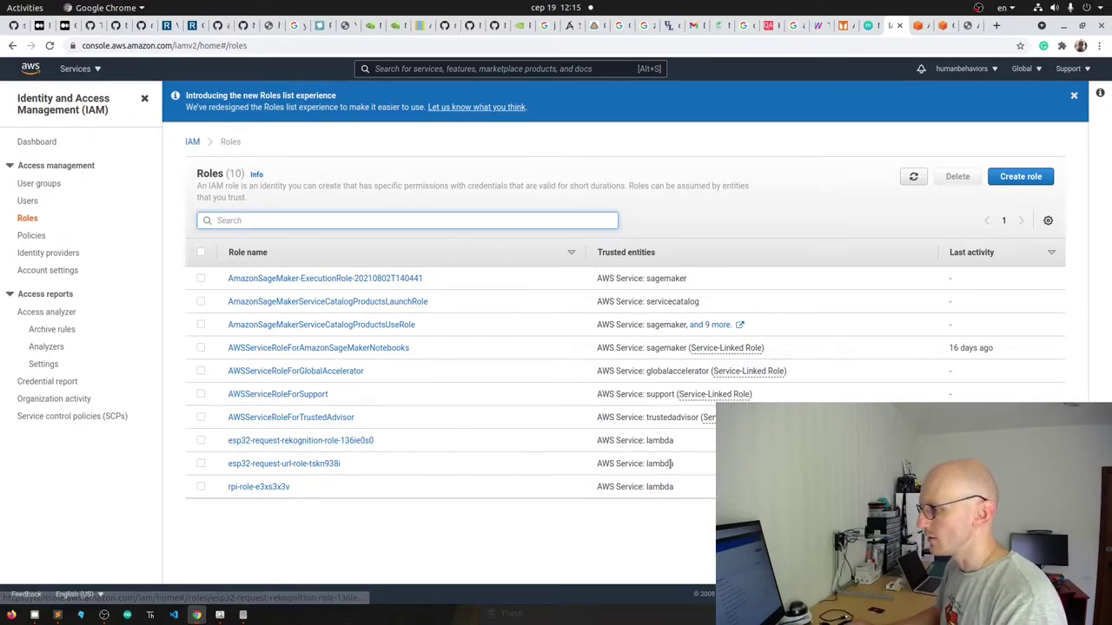
click(363, 441)
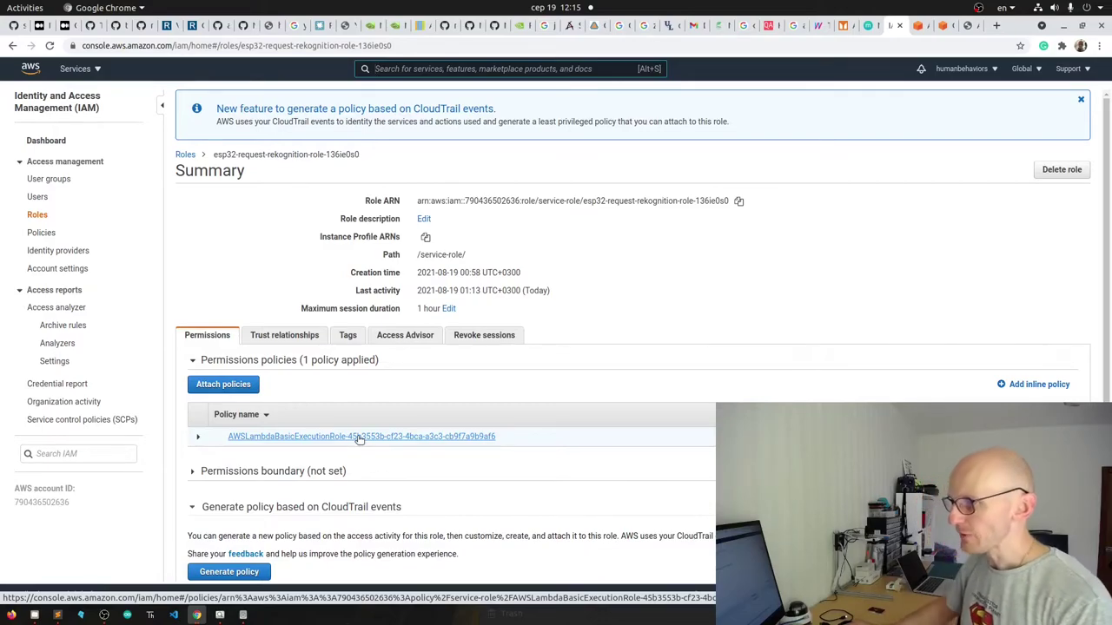
click(199, 439)
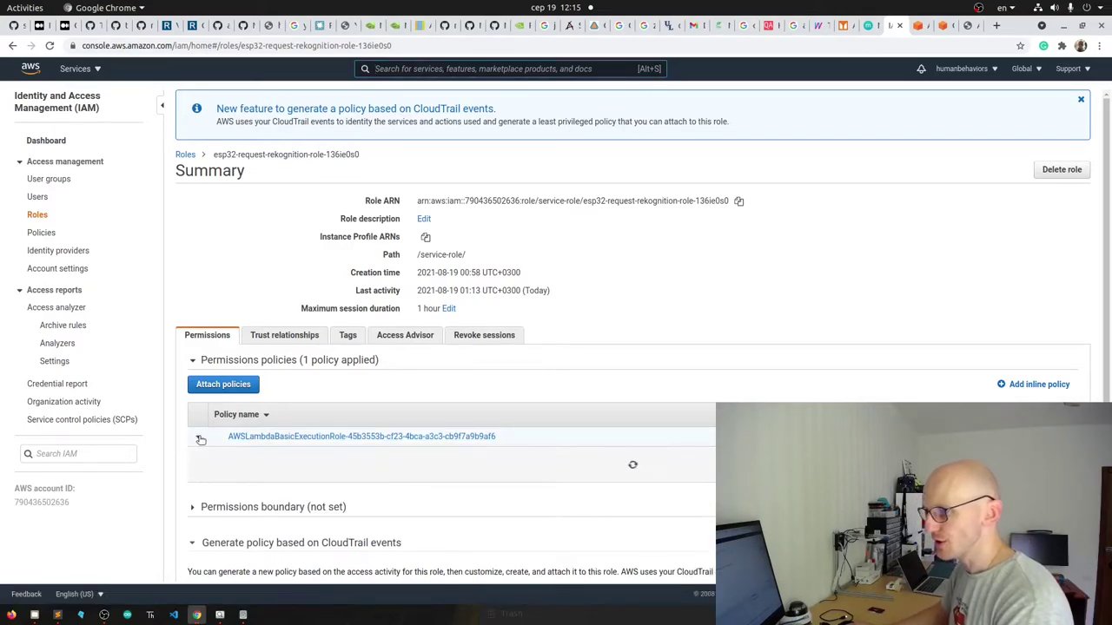
scroll(521, 487, down, 2)
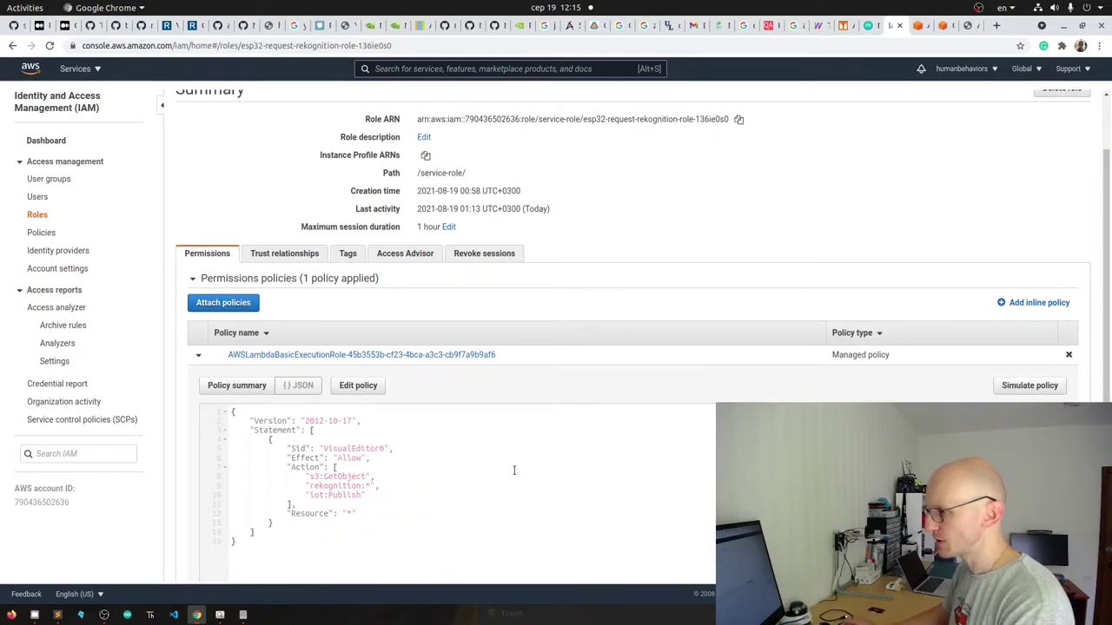
scroll(326, 359, down, 3)
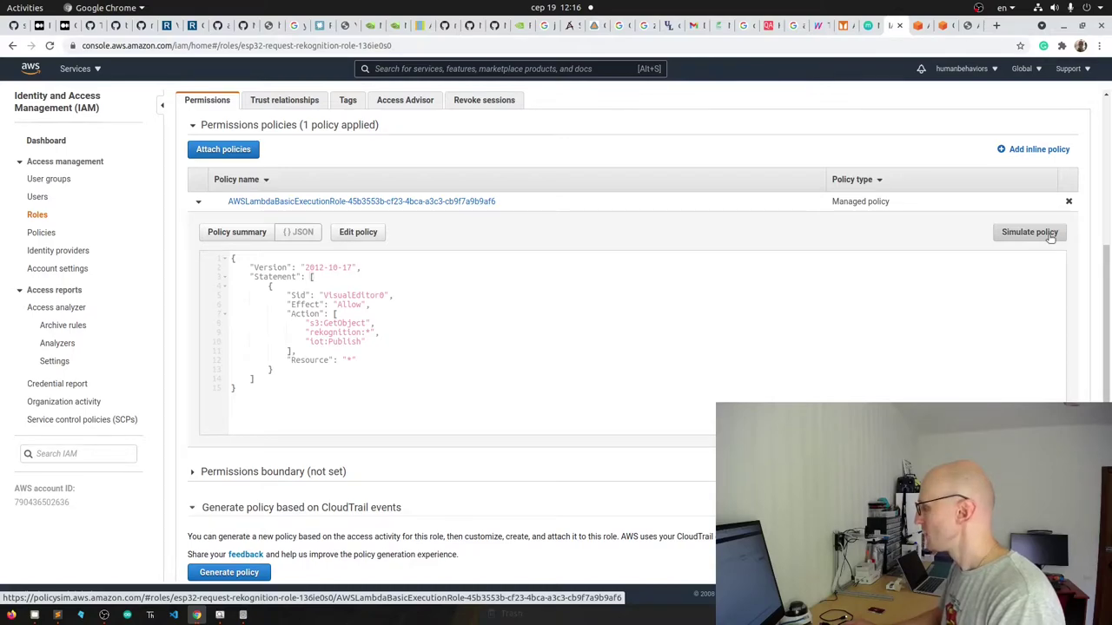
- Open the rekognition role's execution policy for editing and review its permissions in the JSON and visual editors
click(378, 236)
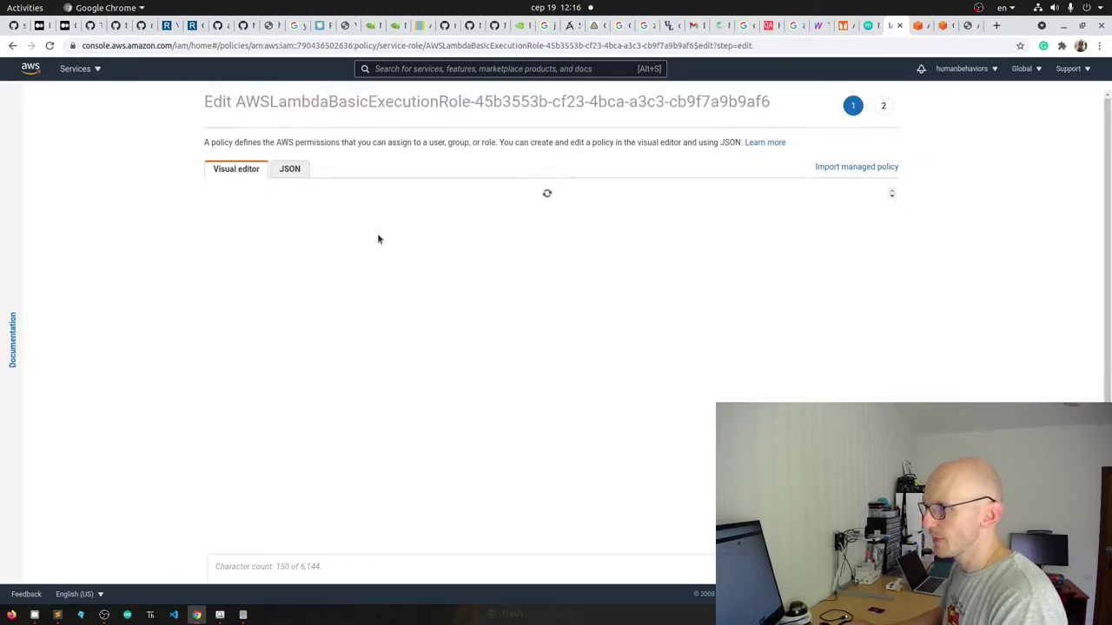
click(290, 169)
click(242, 172)
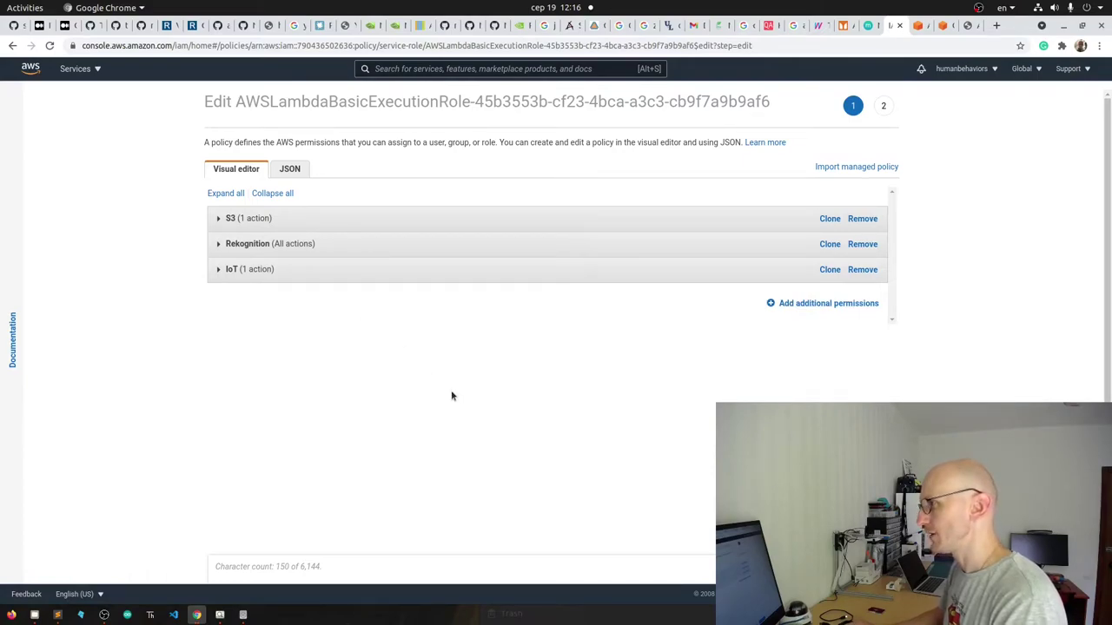
drag(267, 101, 484, 102)
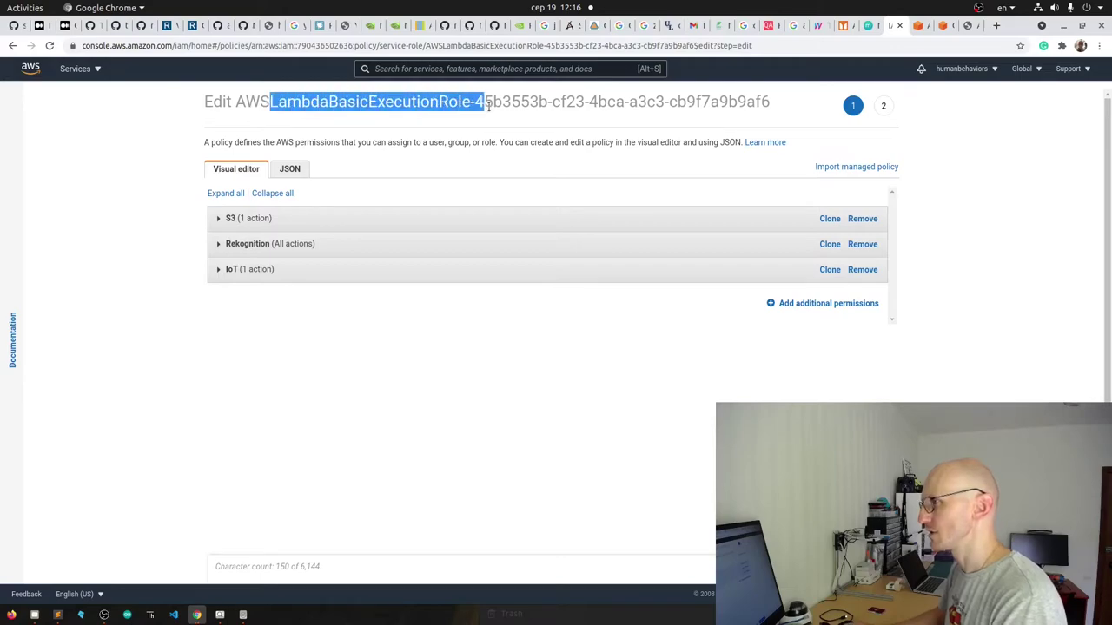
click(518, 106)
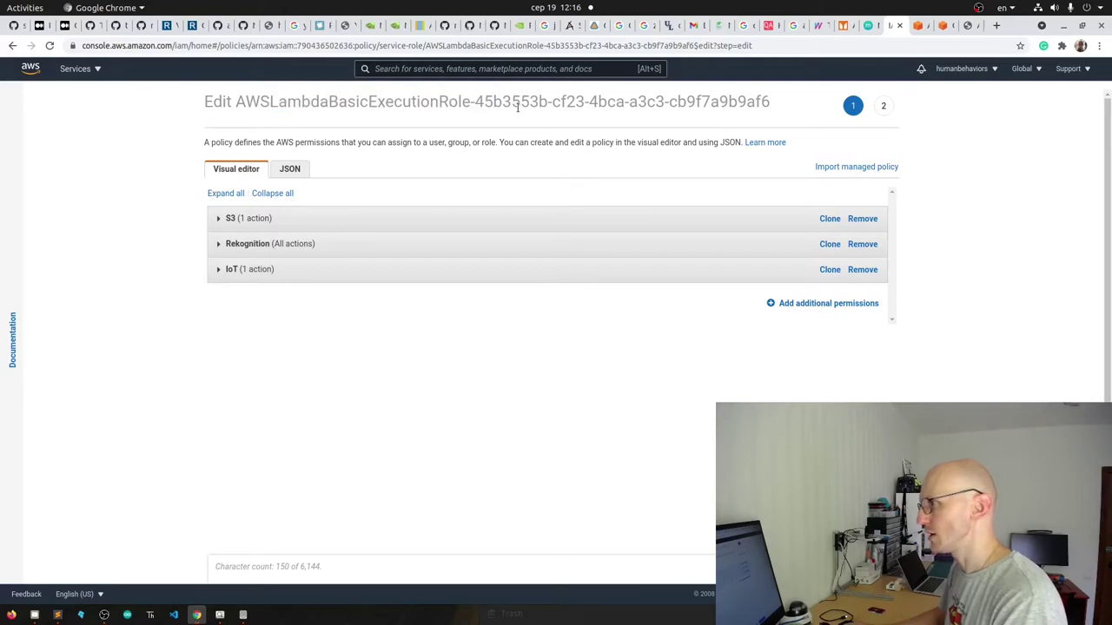
- Add an additional permissions block to the policy and choose S3 as its service
click(825, 306)
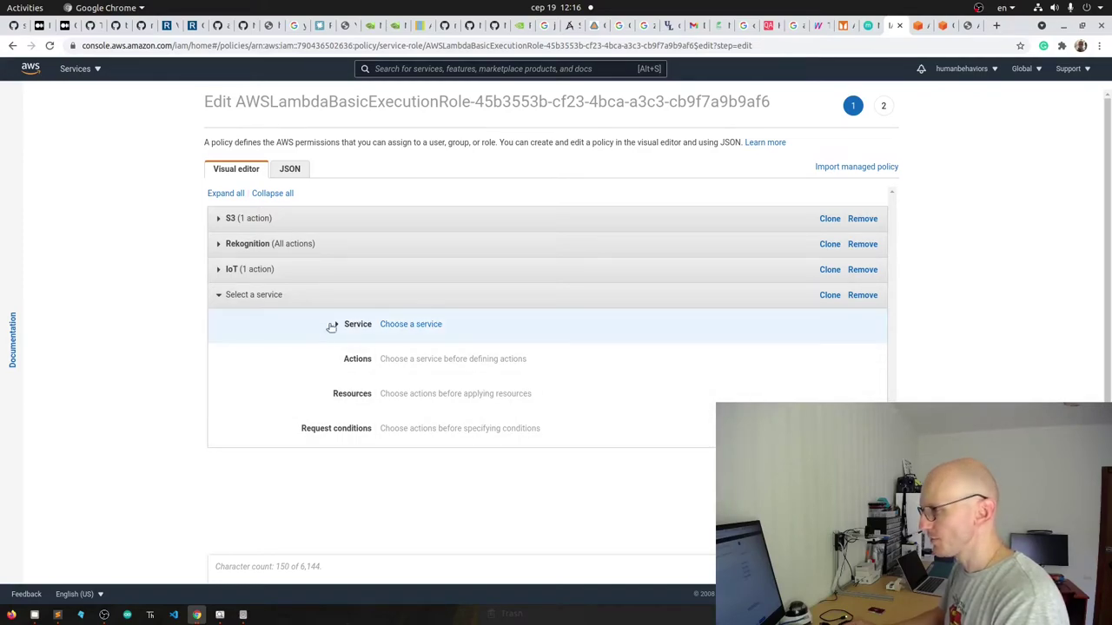
click(420, 325)
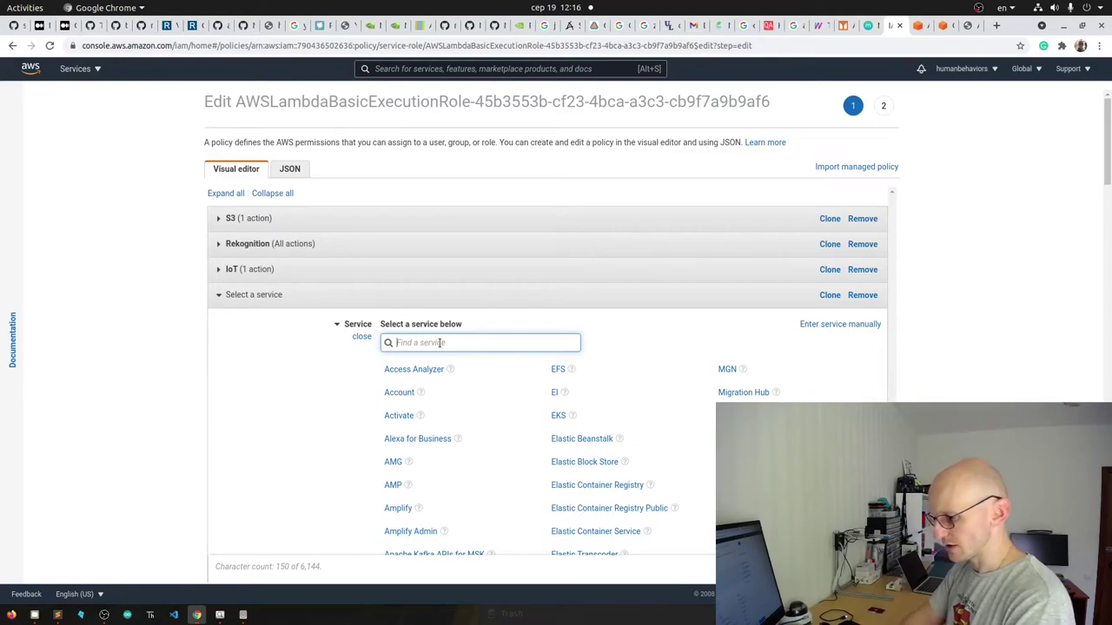
text(s3)
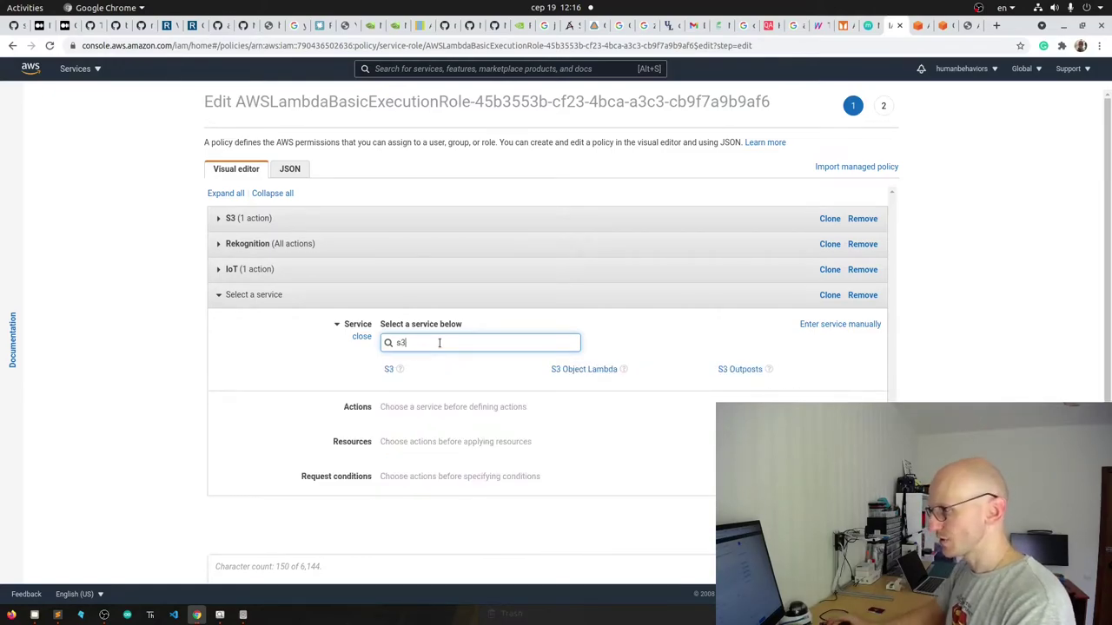
click(400, 369)
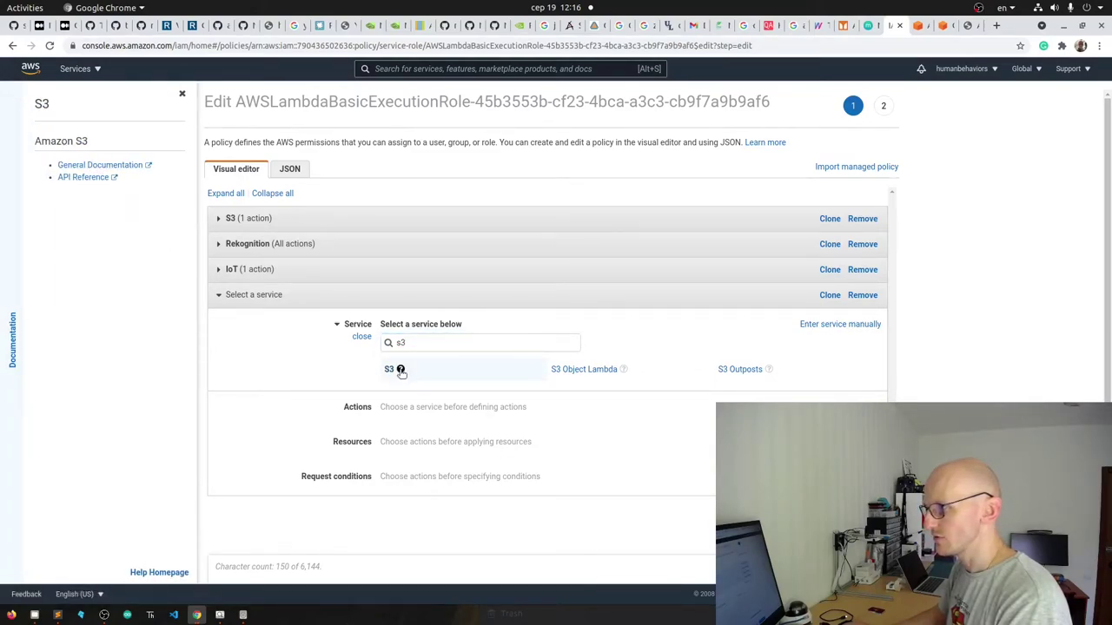
click(181, 93)
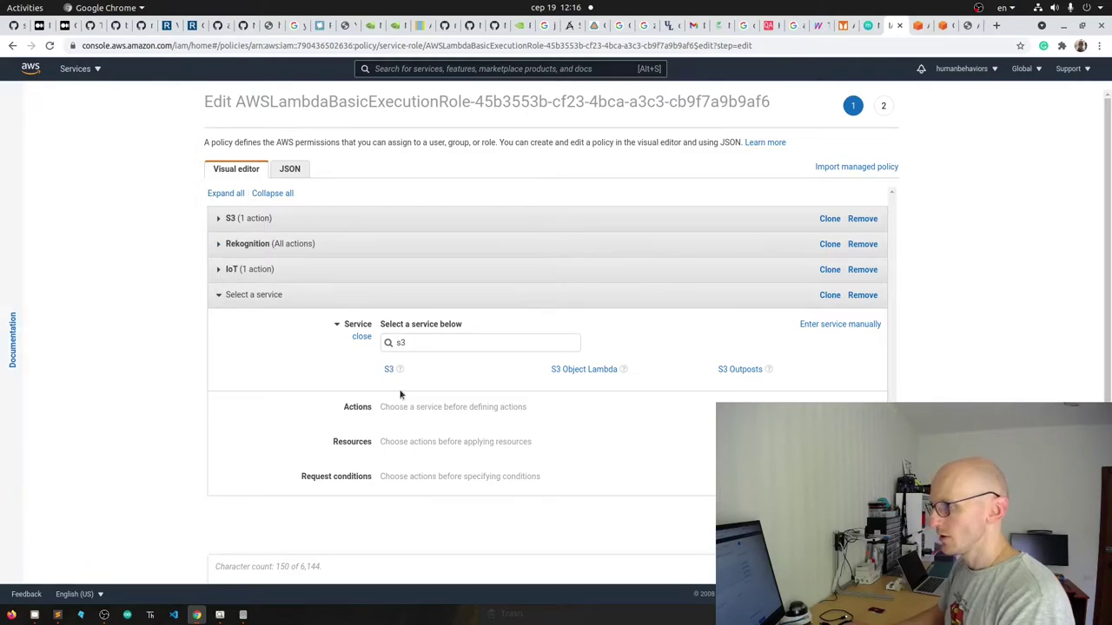
click(390, 370)
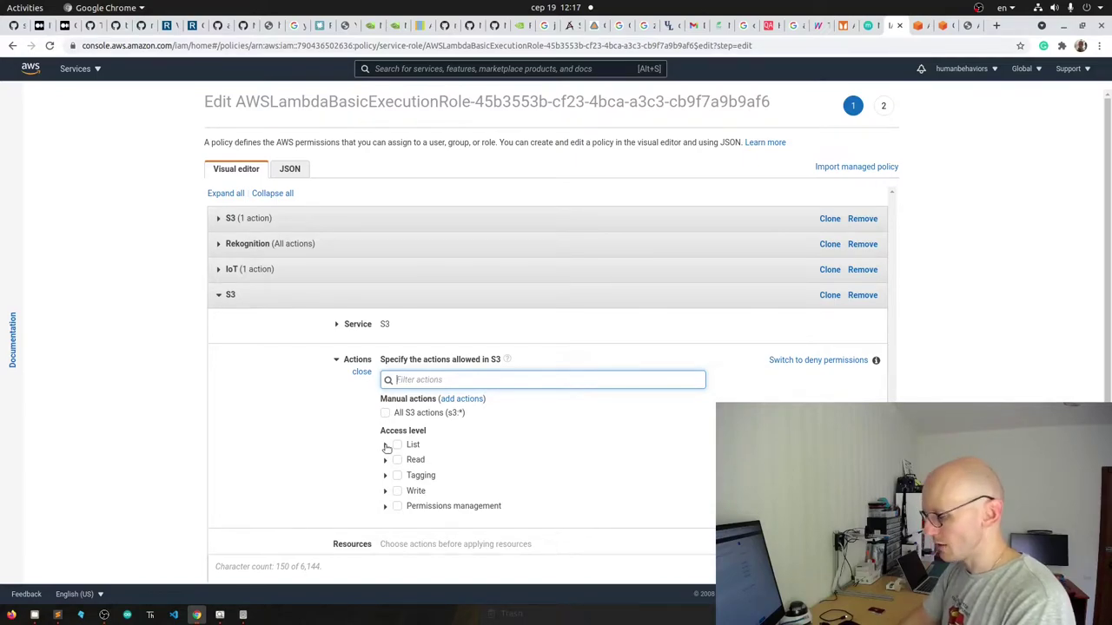
- Search the S3 actions for "Publi" and "PUT" in the new permissions block and clear the filter
text(Pu)
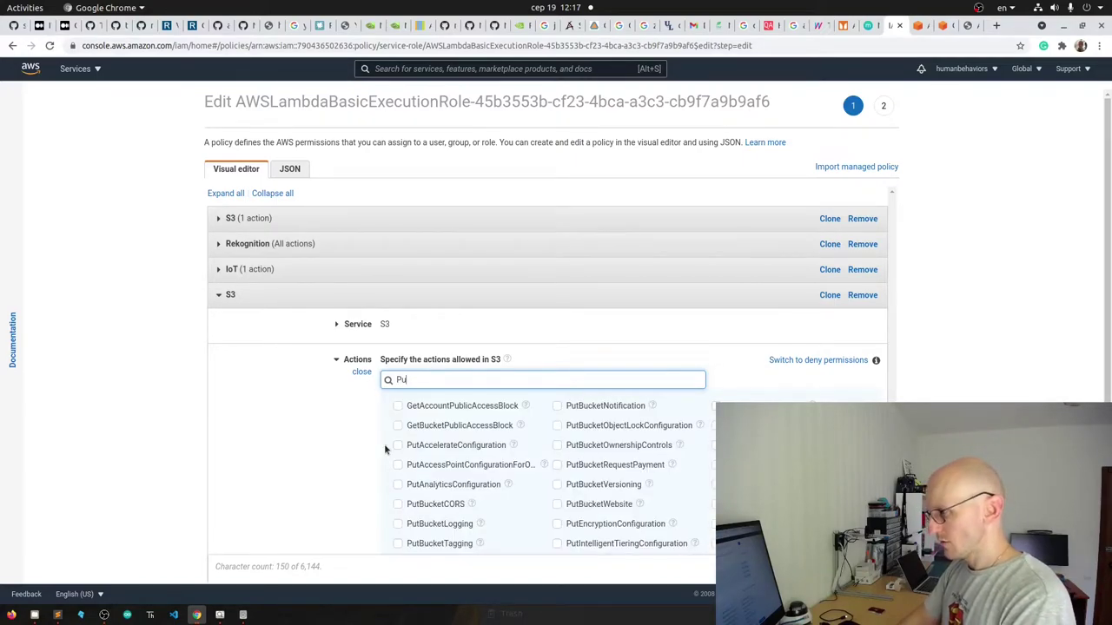
text(bli)
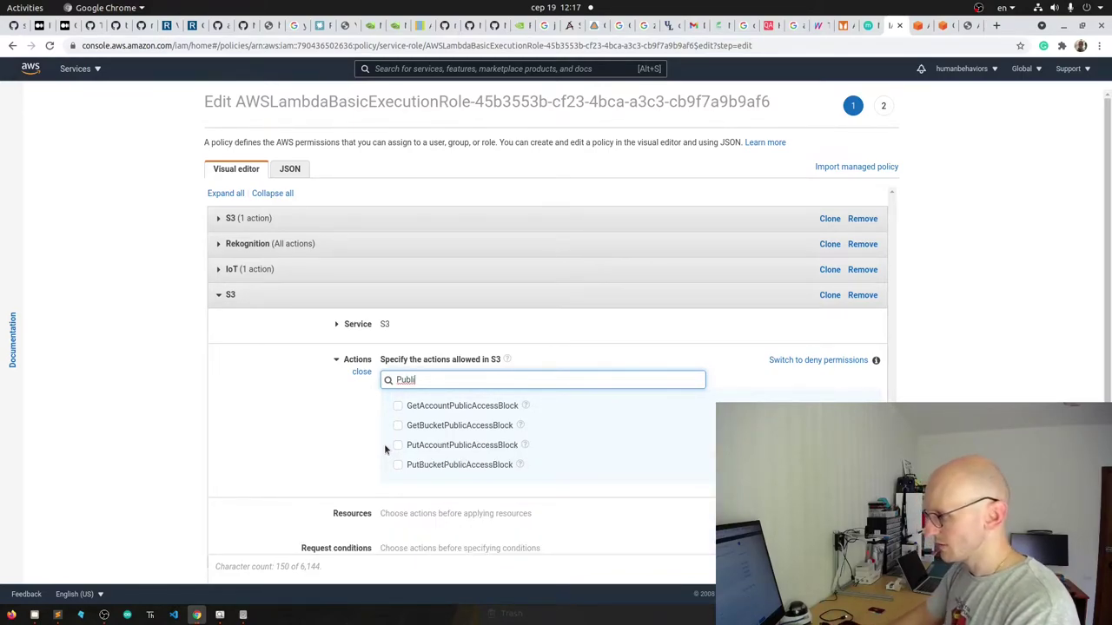
key(BackSpace)
key(BackSpace)
key(BackSpace)
key(BackSpace)
key(BackSpace)
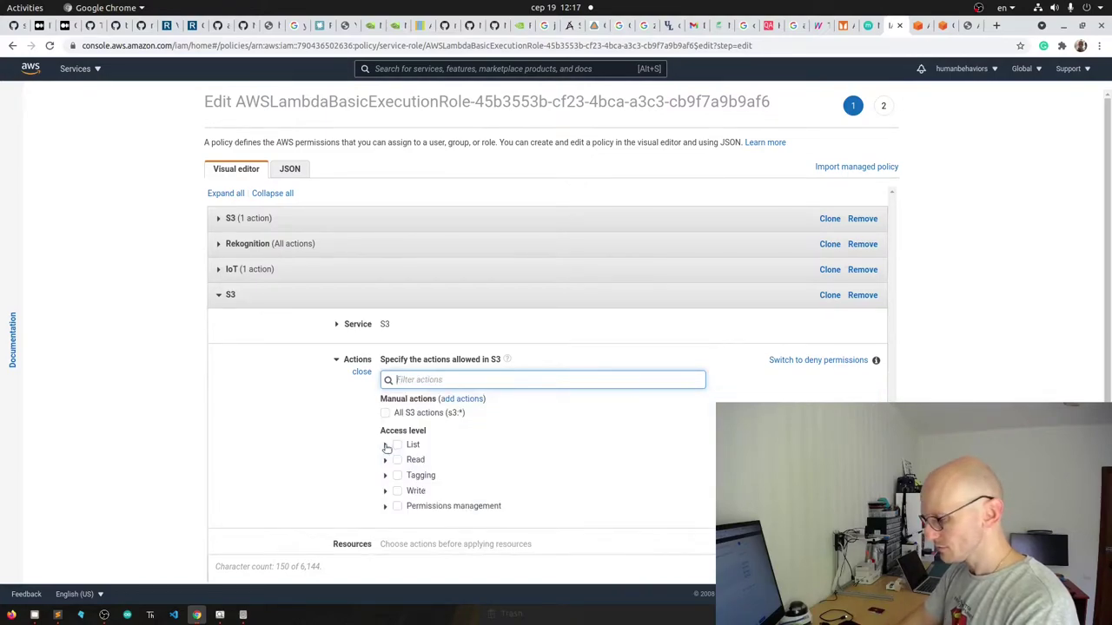
text(PUT)
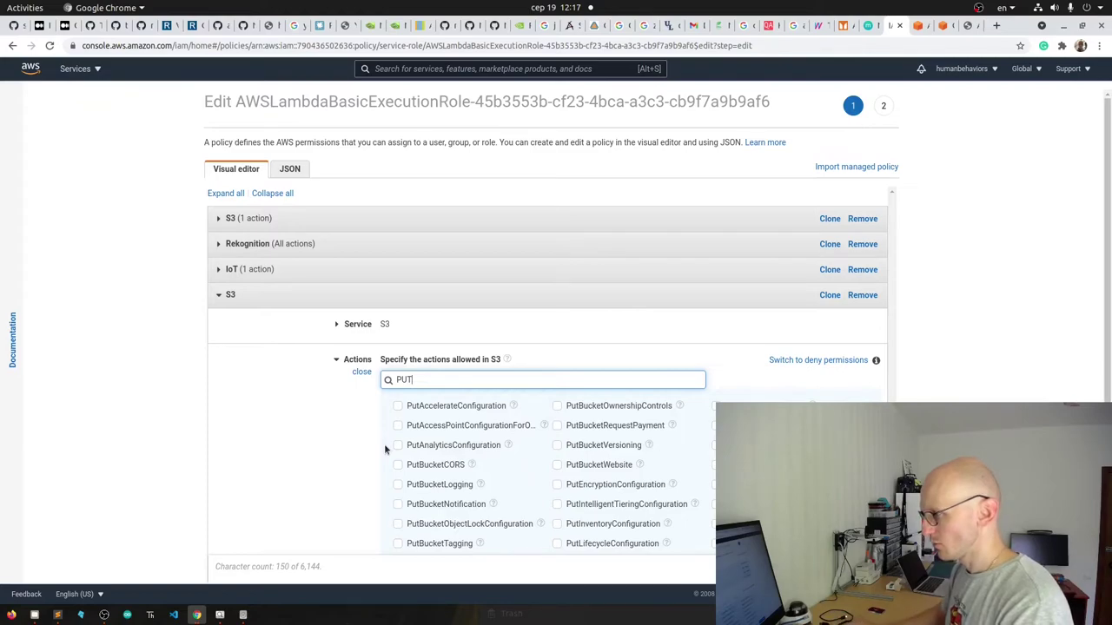
key(BackSpace)
key(BackSpace)
key(BackSpace)
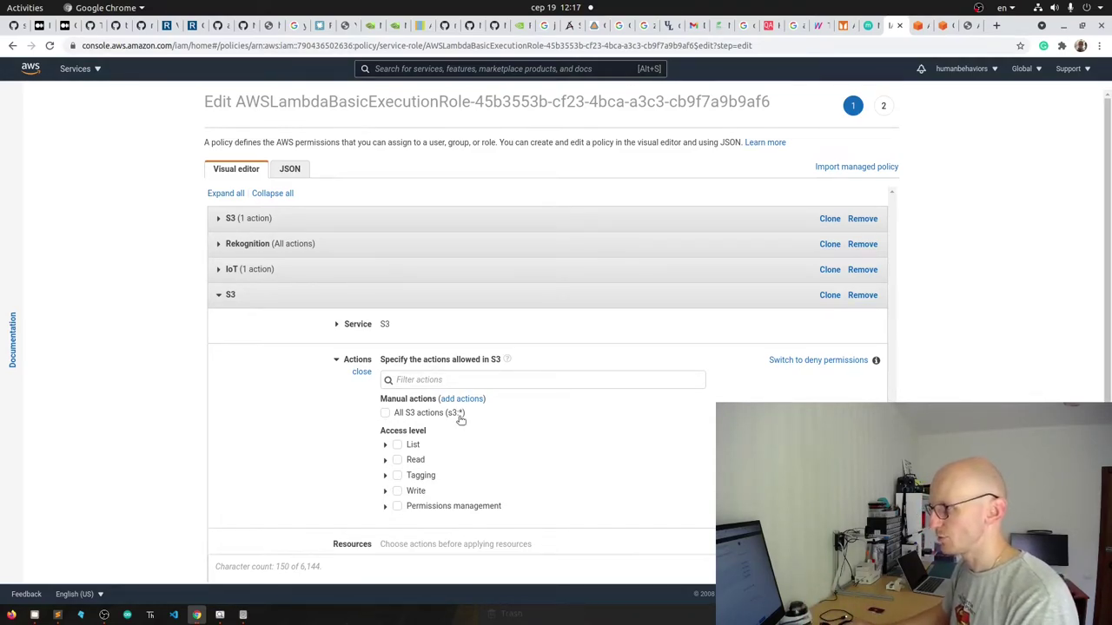
- Allow all S3 actions on all resources in the new permissions block and open its request conditions
click(385, 414)
scroll(387, 417, down, 4)
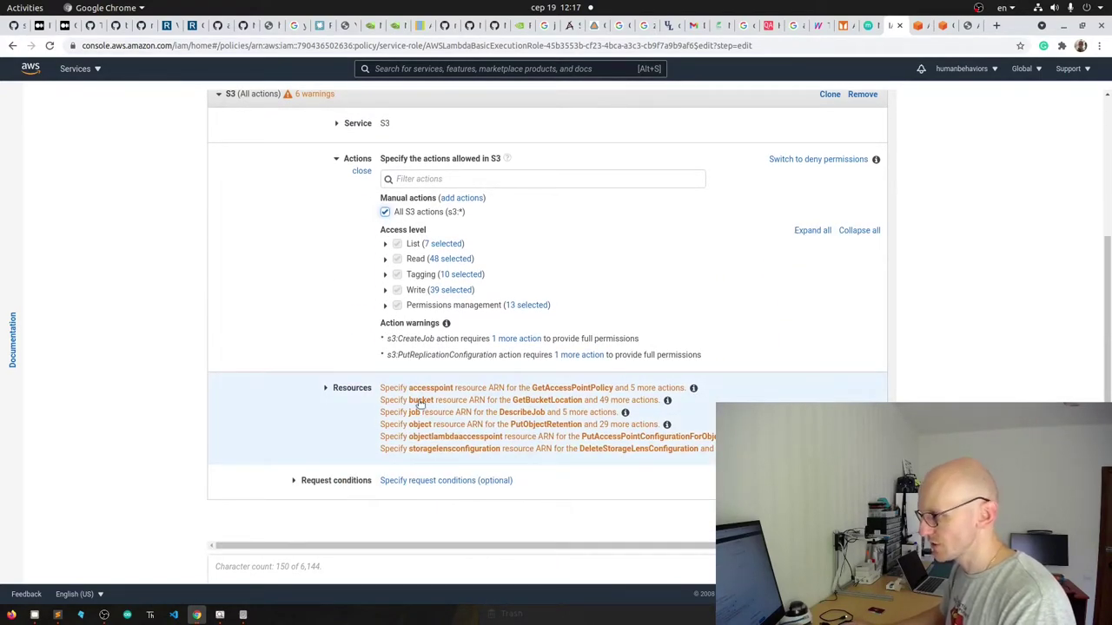
click(420, 401)
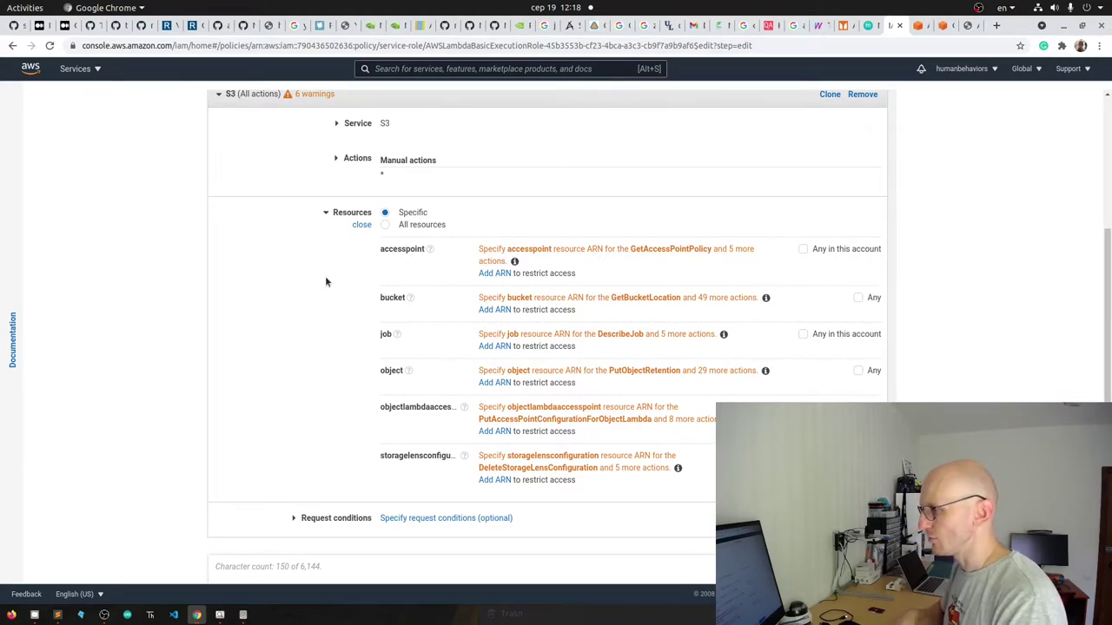
click(410, 225)
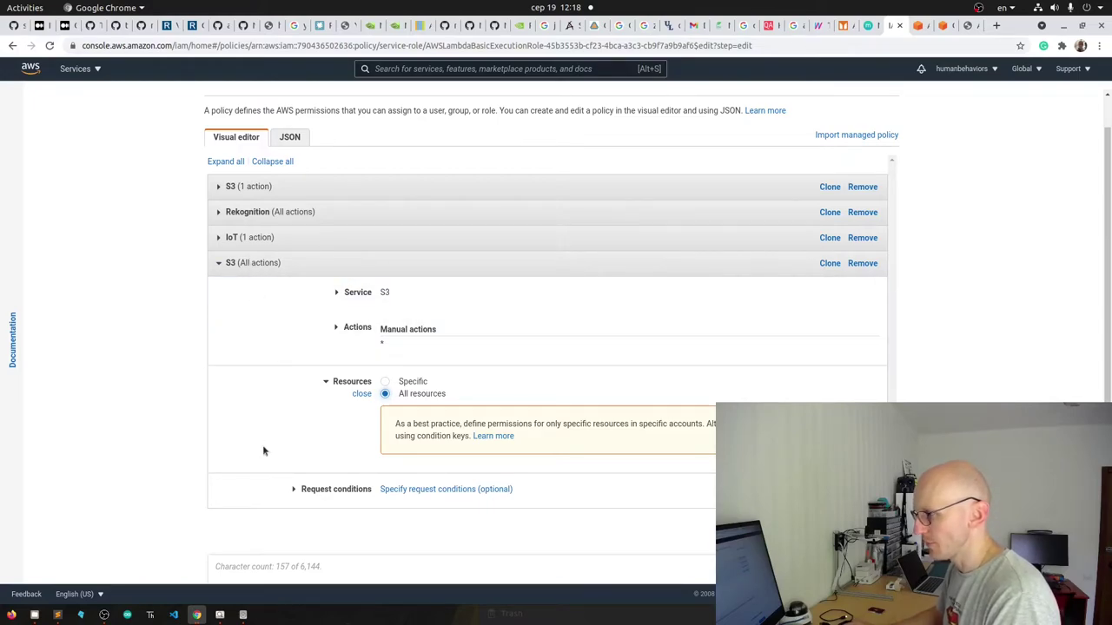
click(440, 489)
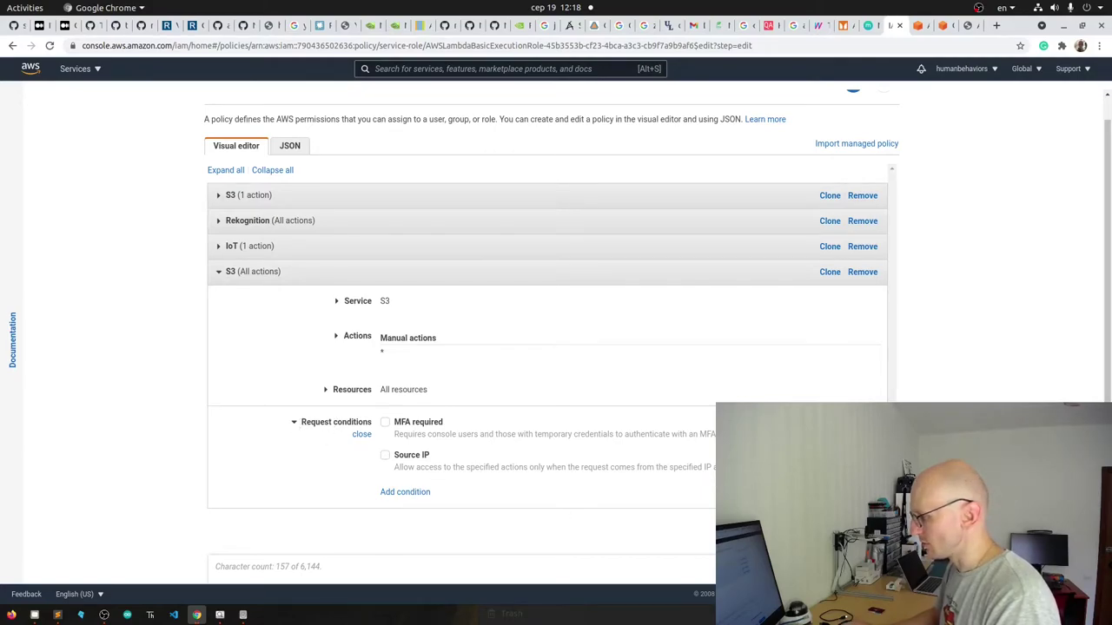
- Remove the additional all-actions S3 block and review the policy summary, leaving the editor without saving
click(863, 272)
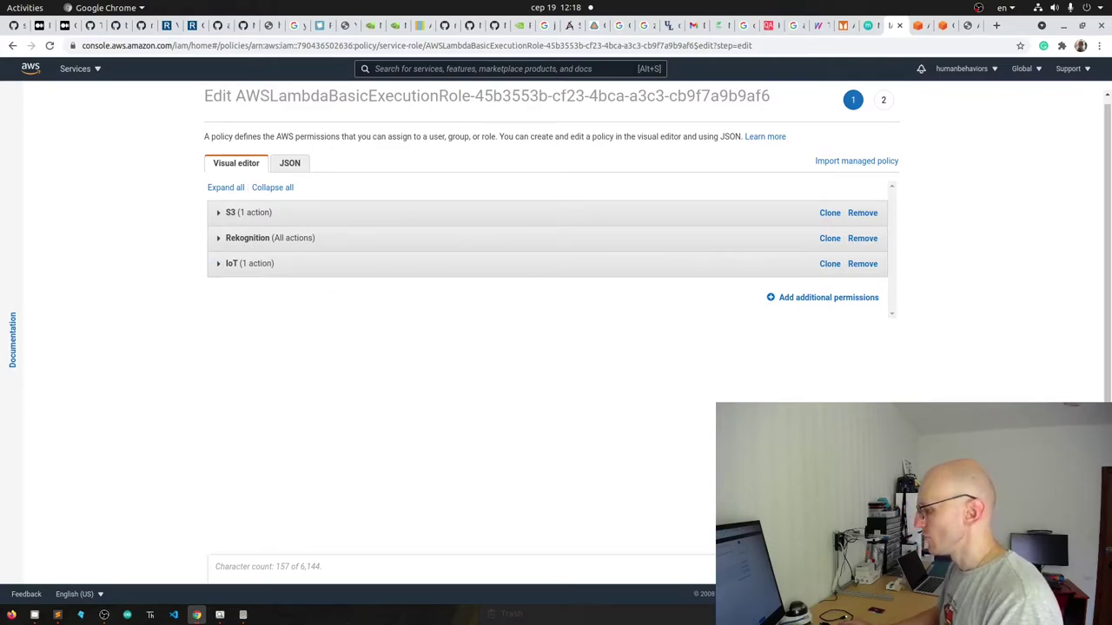
click(1034, 567)
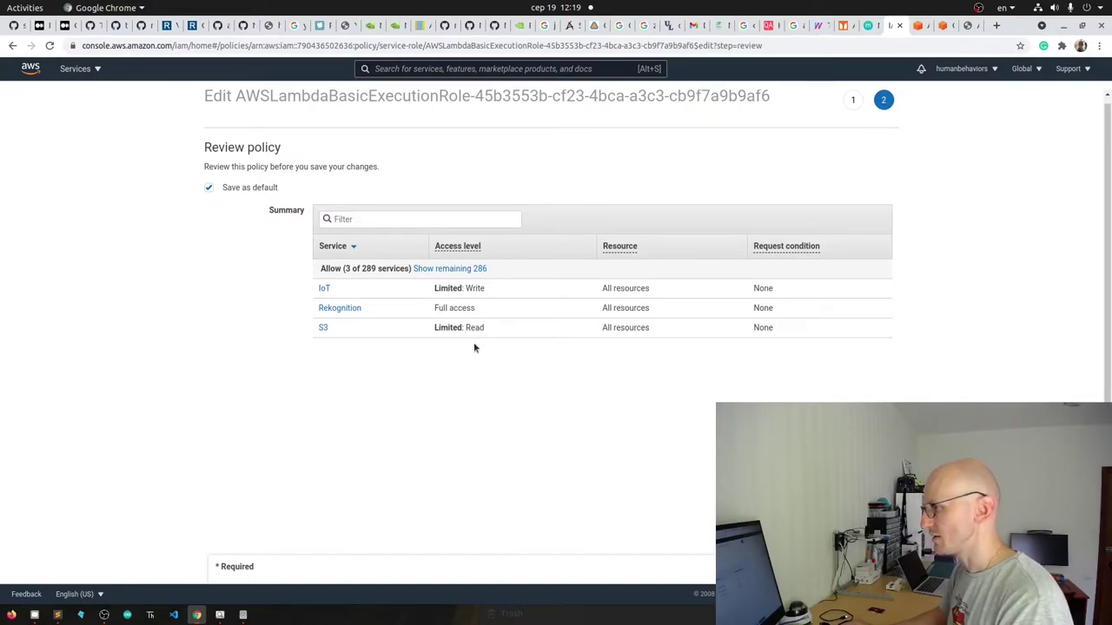
click(752, 569)
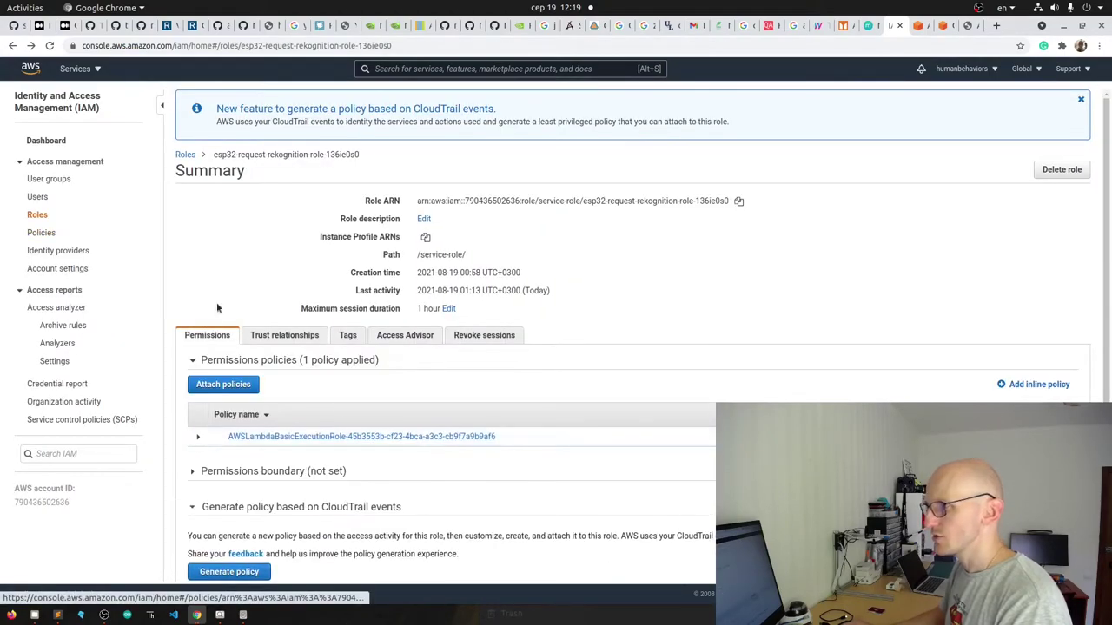
- Open the esp32-request-url role from the roles list and expand its attached AWSLambdaBasicExecutionRole policy
click(37, 215)
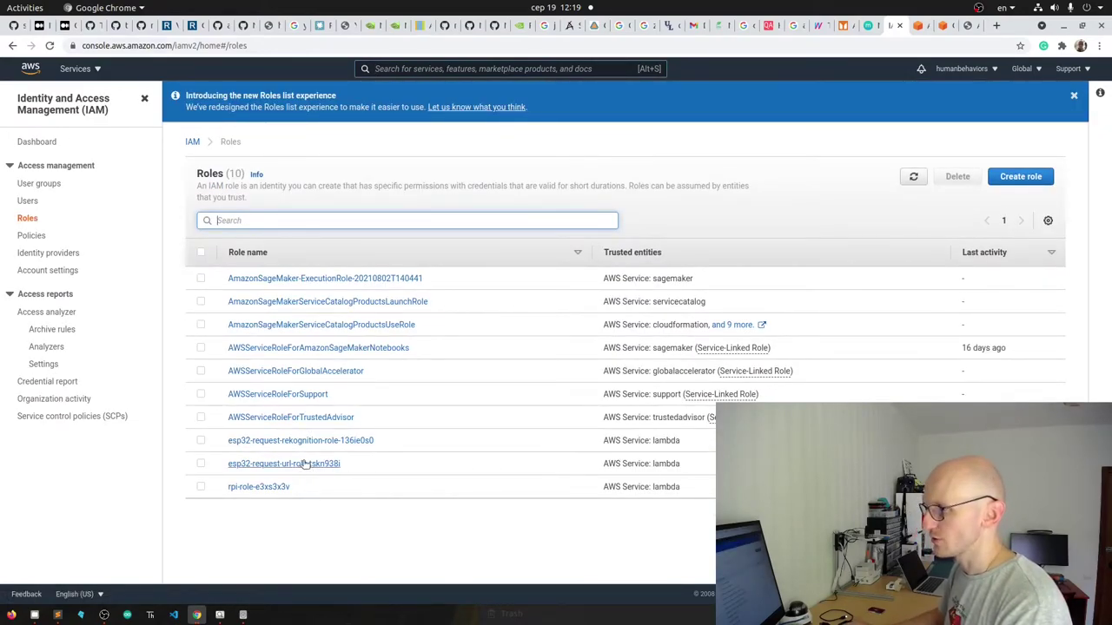
drag(692, 467, 597, 474)
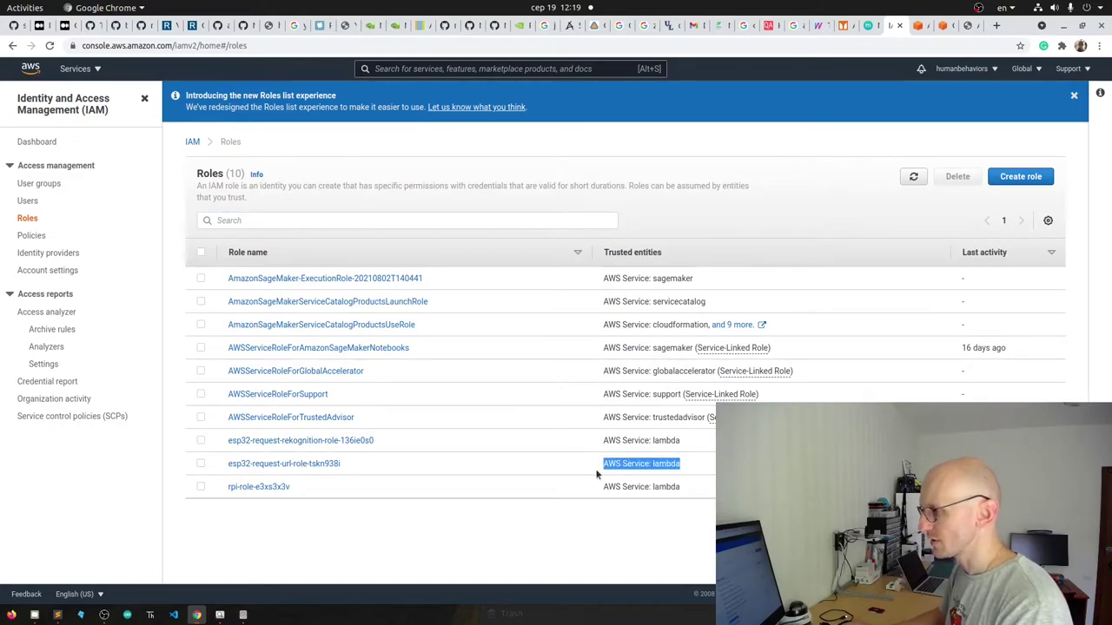
click(294, 466)
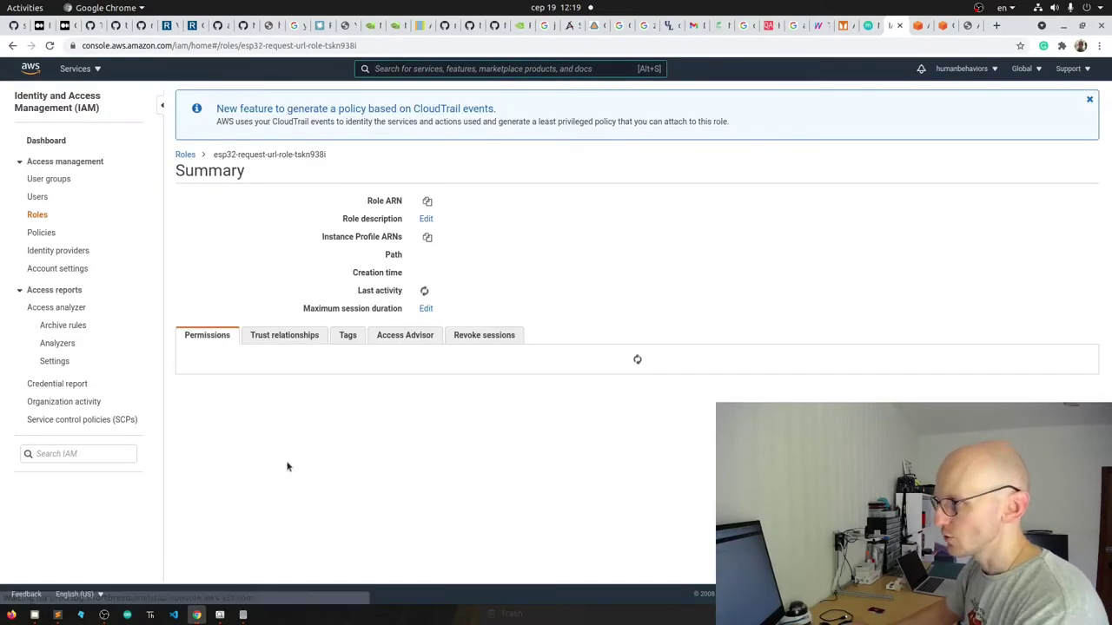
click(208, 440)
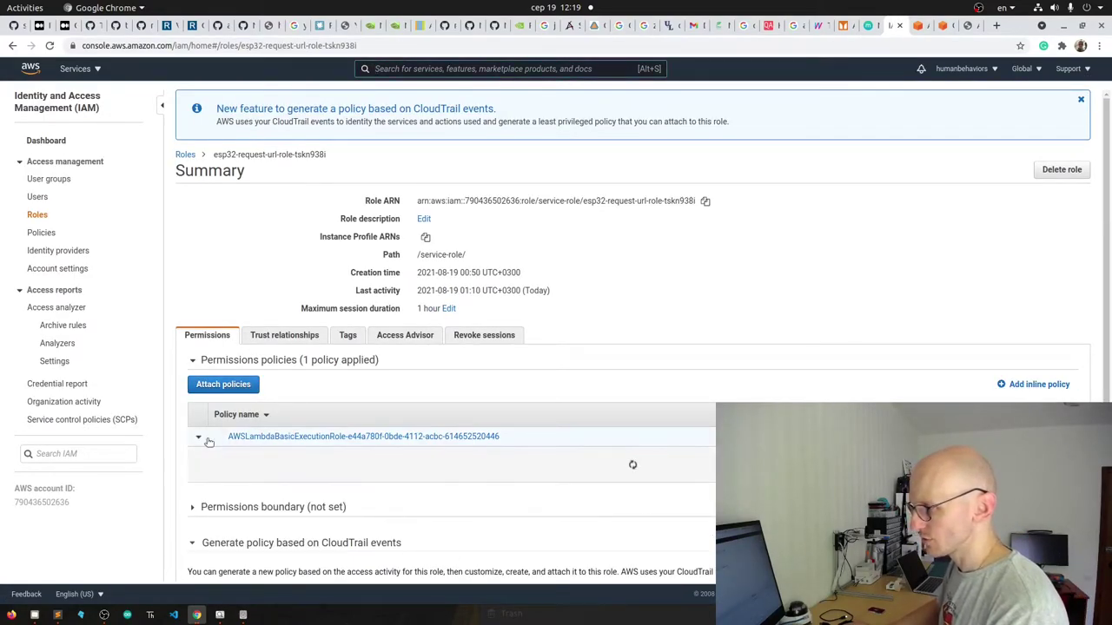
- Open the url role's execution policy for editing, examine its S3 and IoT permissions, and return to the role summary
scroll(209, 440, down, 2)
click(365, 388)
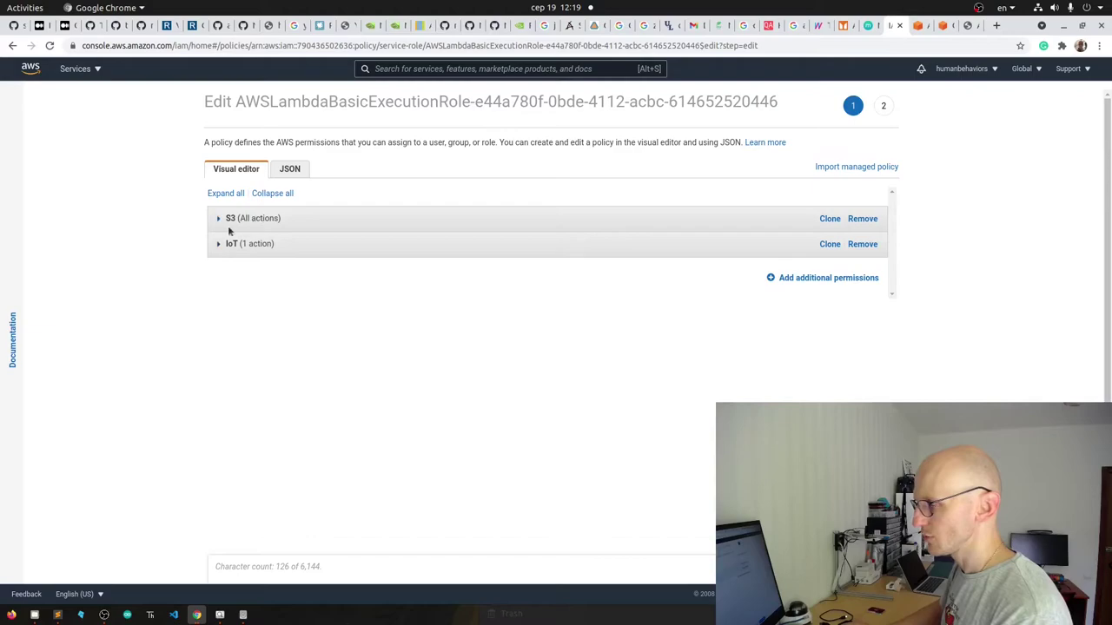
click(220, 220)
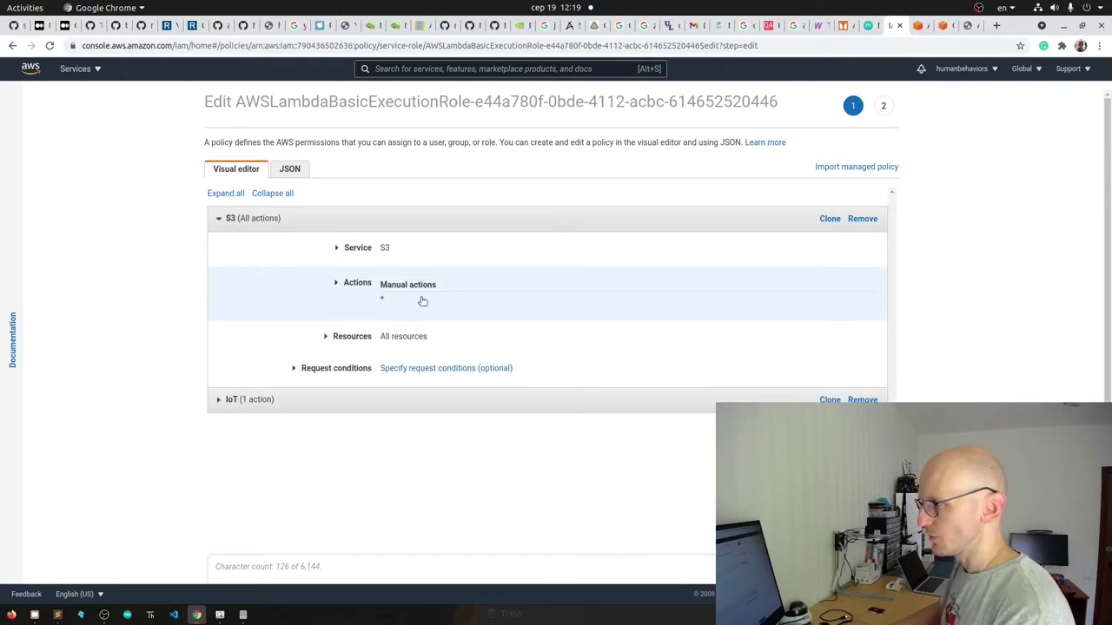
click(230, 400)
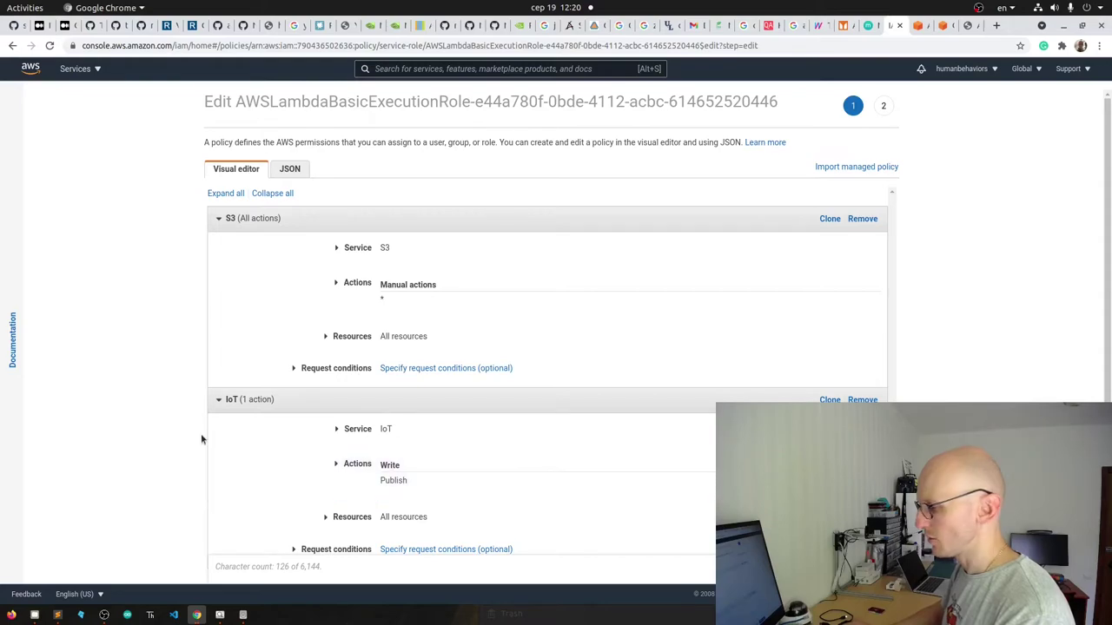
scroll(200, 433, down, 1)
key(alt+Left)
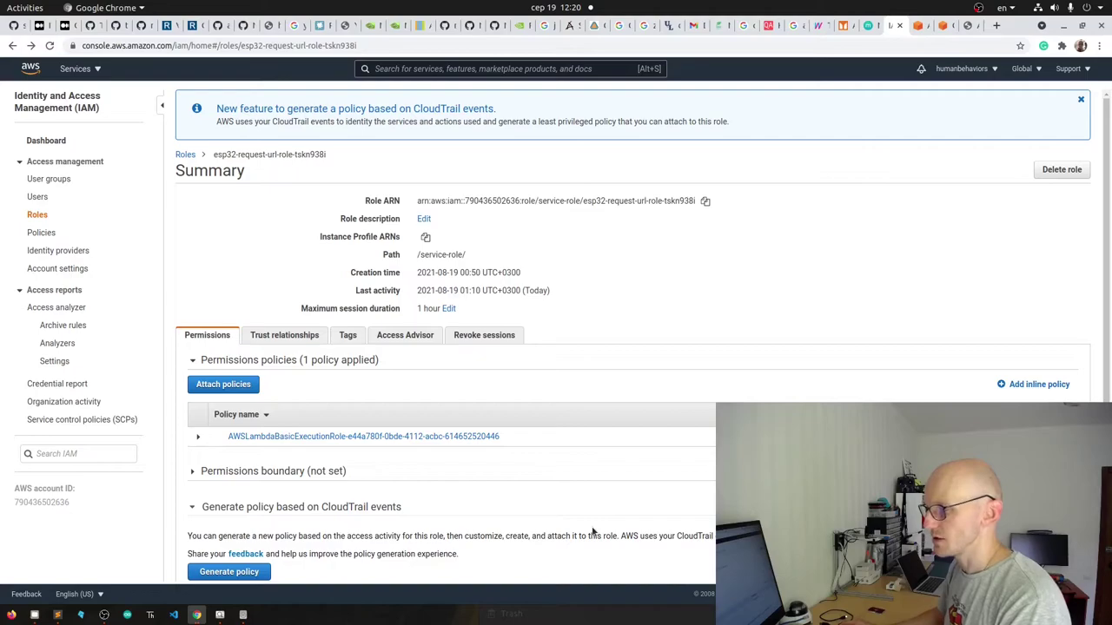
scroll(539, 475, down, 1)
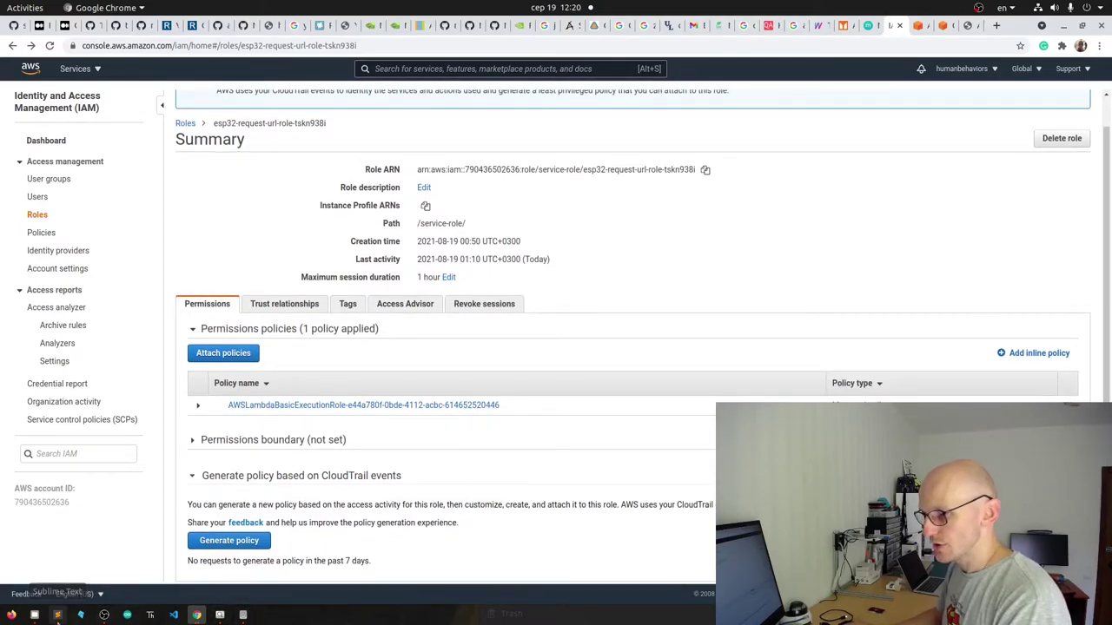
- Switch to Sublime Text and go through the AWS IoT Core checklist down to the Amazon S3 and AWS Lambda items
click(57, 615)
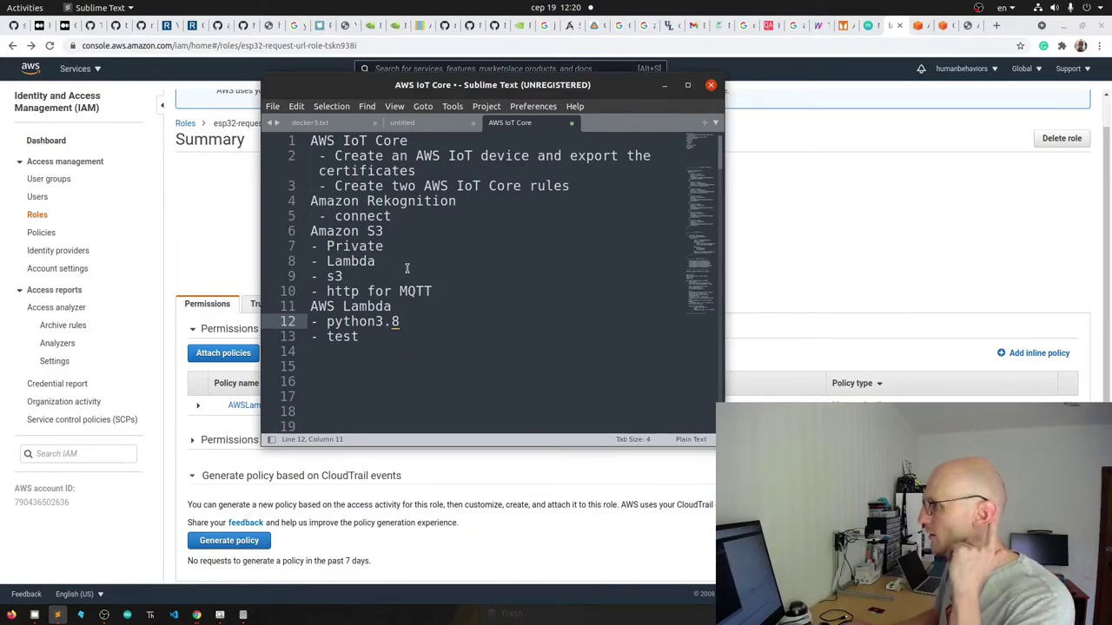
click(426, 156)
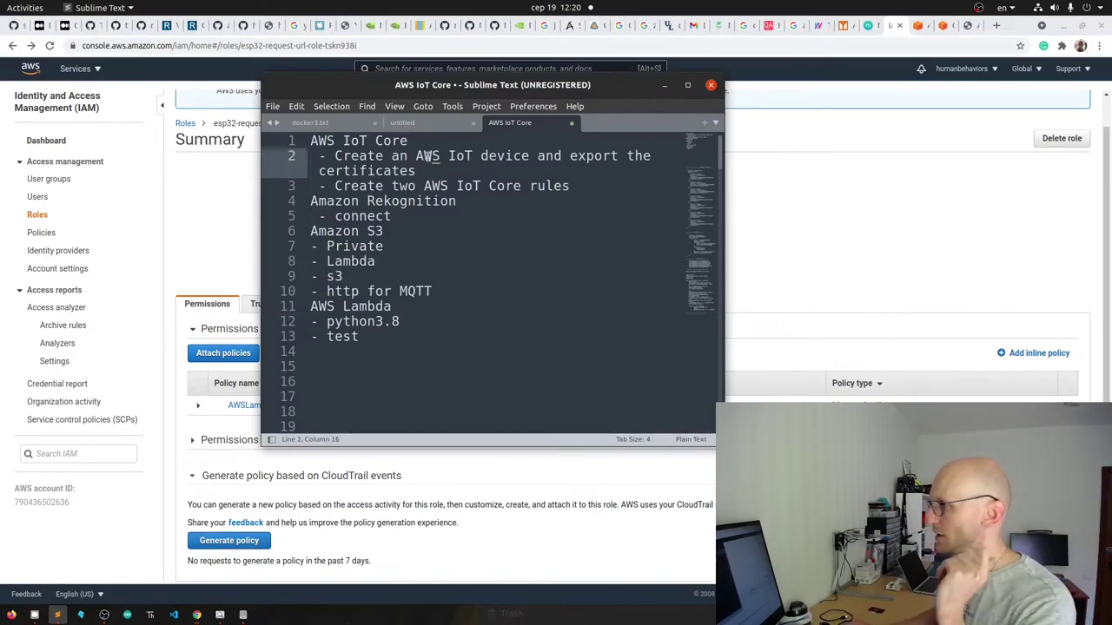
click(413, 200)
click(399, 216)
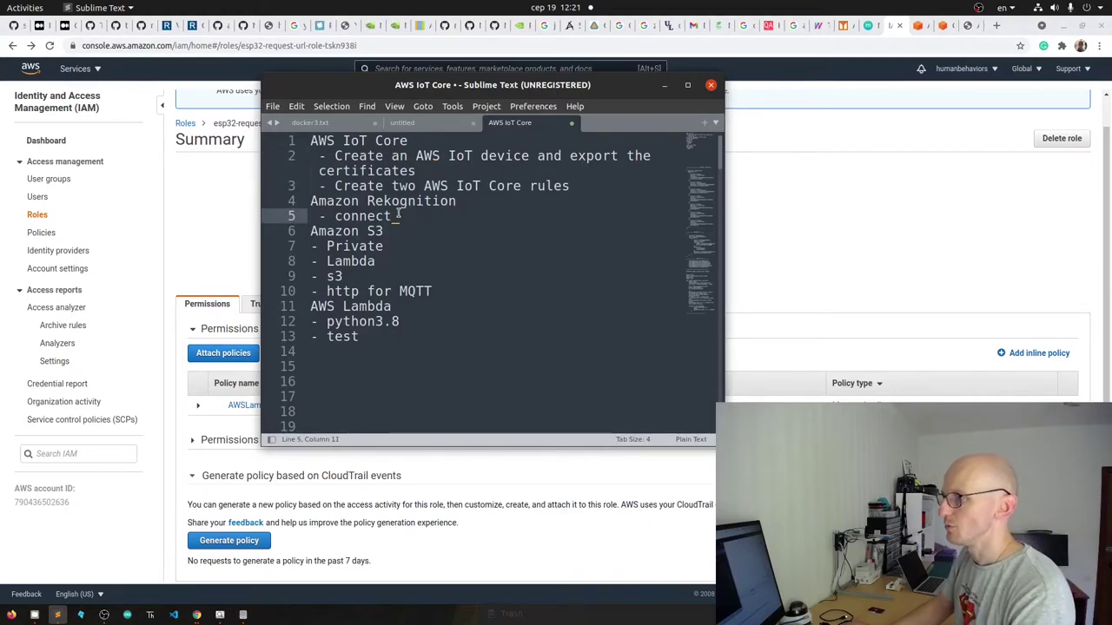
click(397, 233)
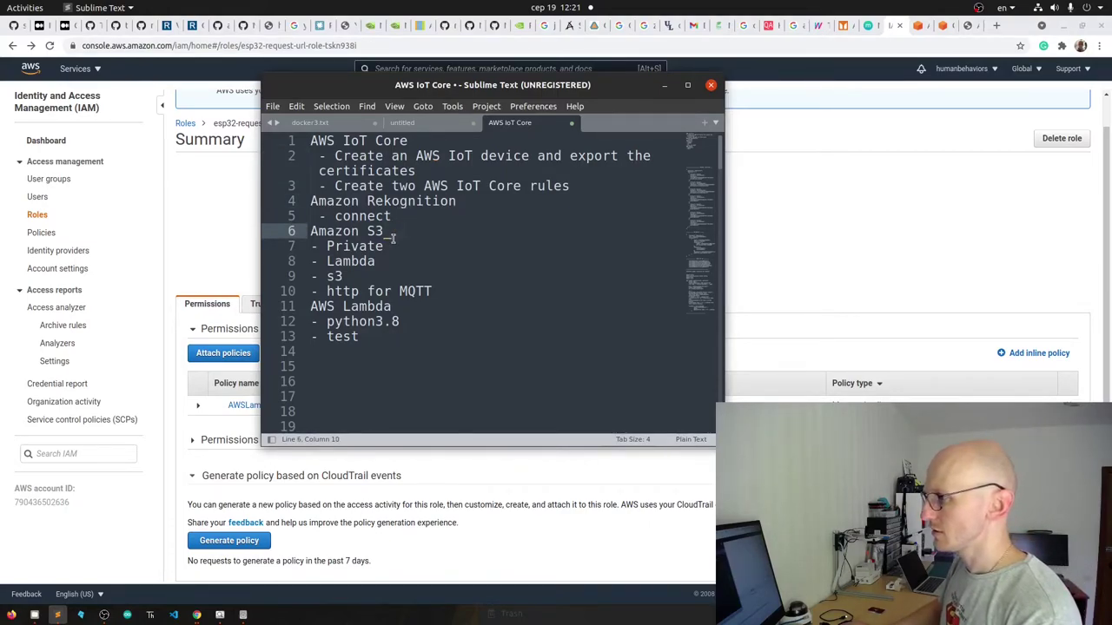
click(382, 319)
click(376, 338)
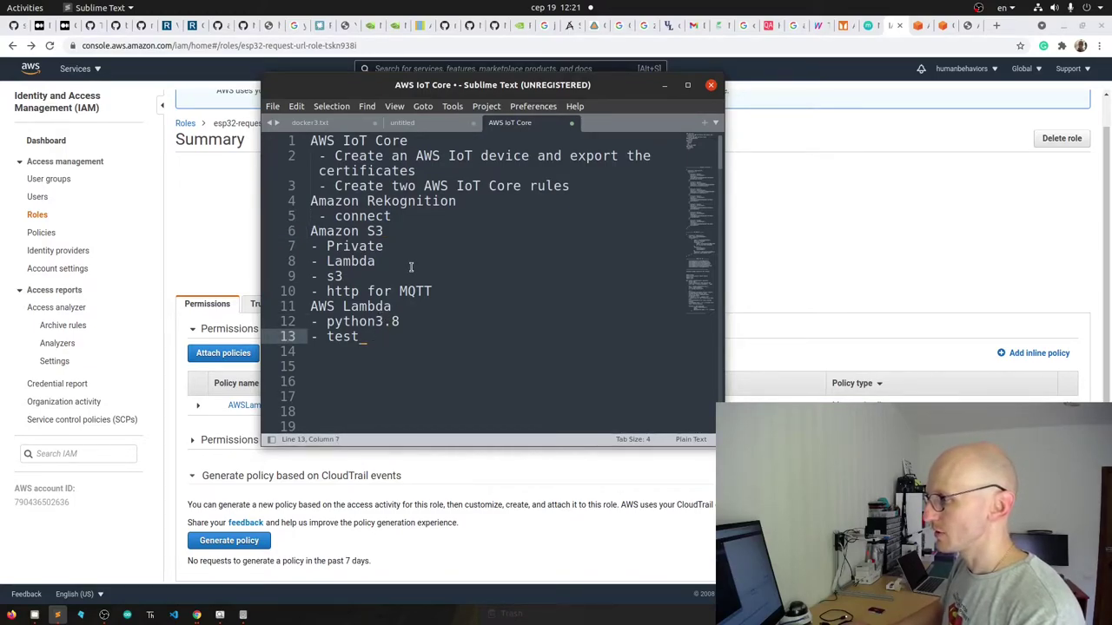
drag(395, 233, 269, 233)
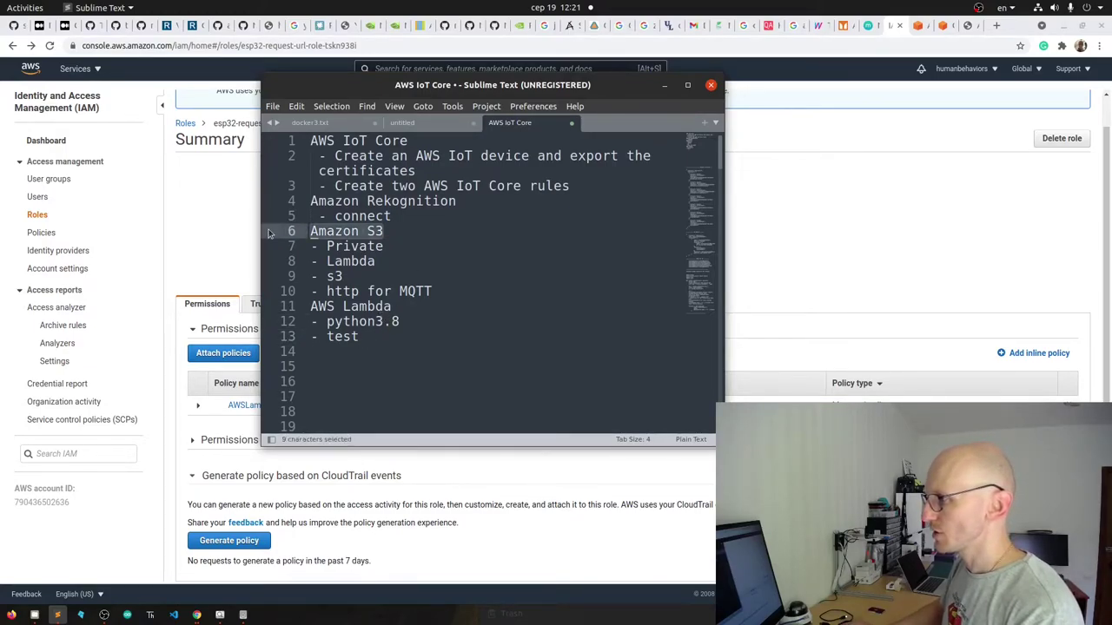
click(506, 241)
- Return to the AWS console in Chrome, search the services for S3 and open the S3 console
click(967, 251)
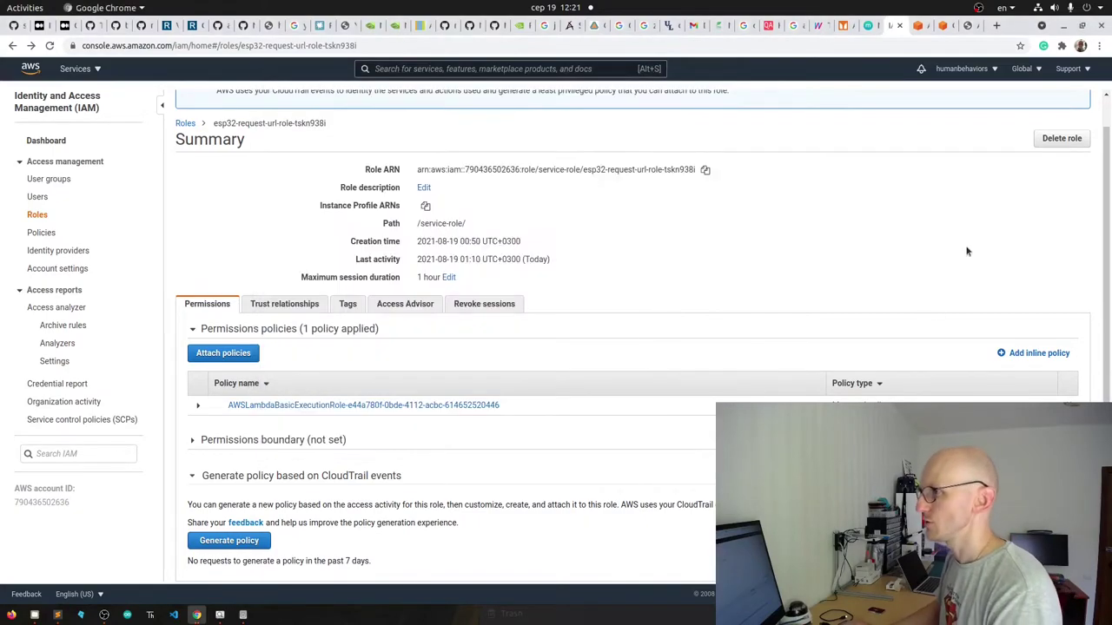
click(92, 69)
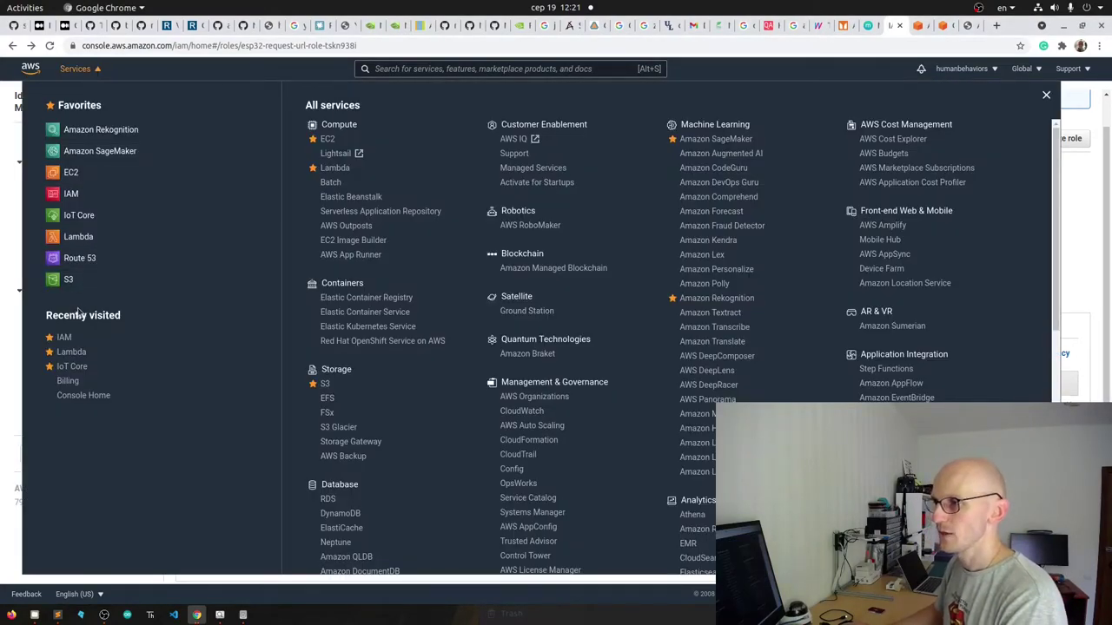
click(446, 69)
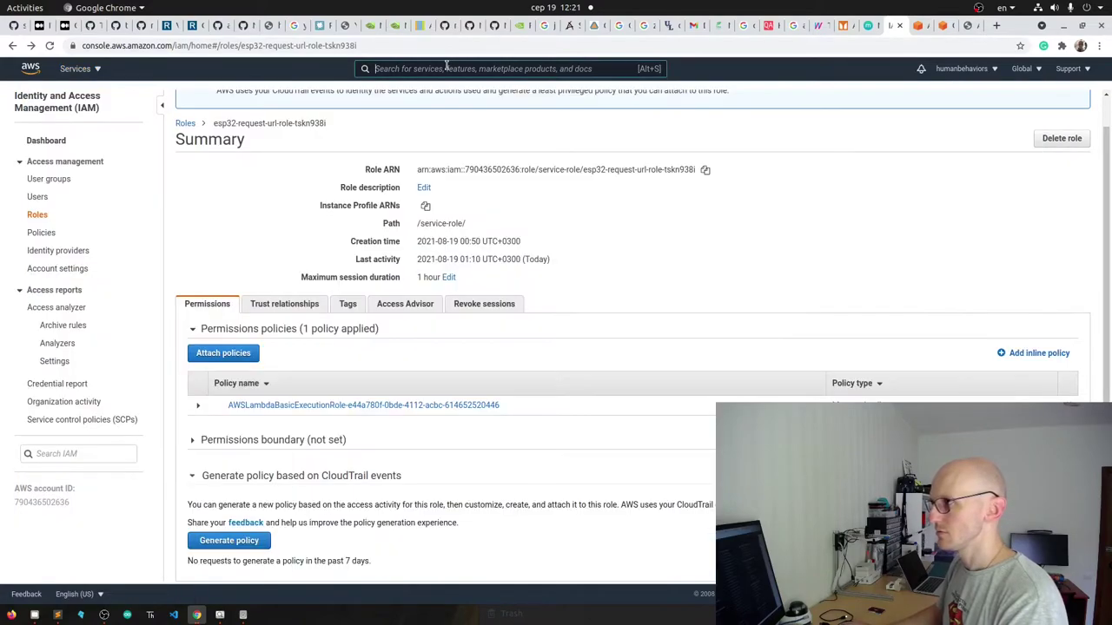
text(S3)
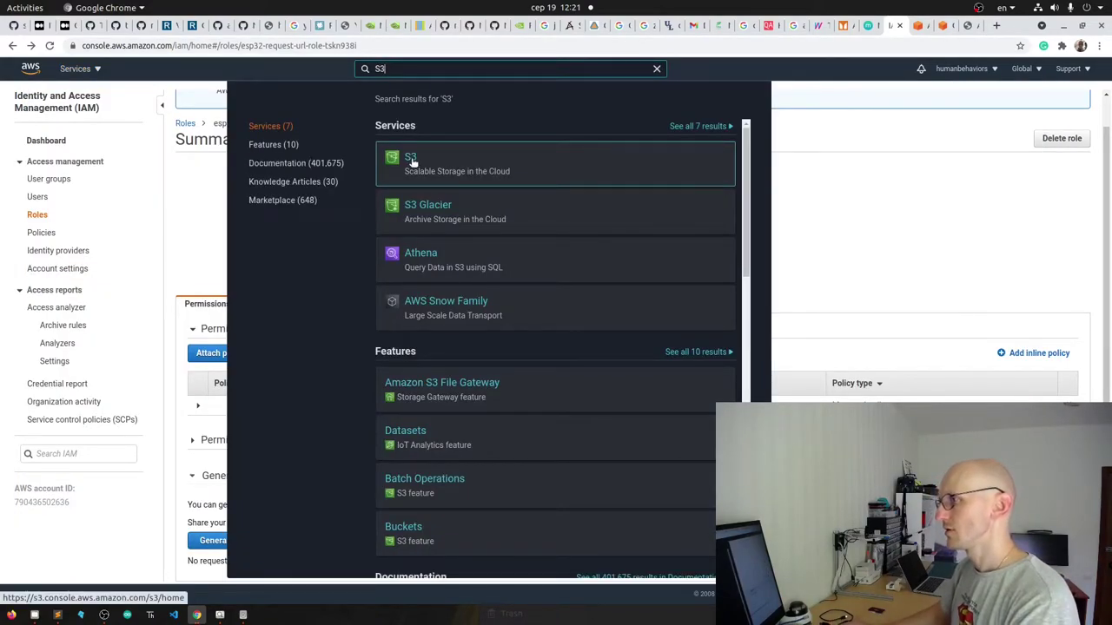
click(413, 164)
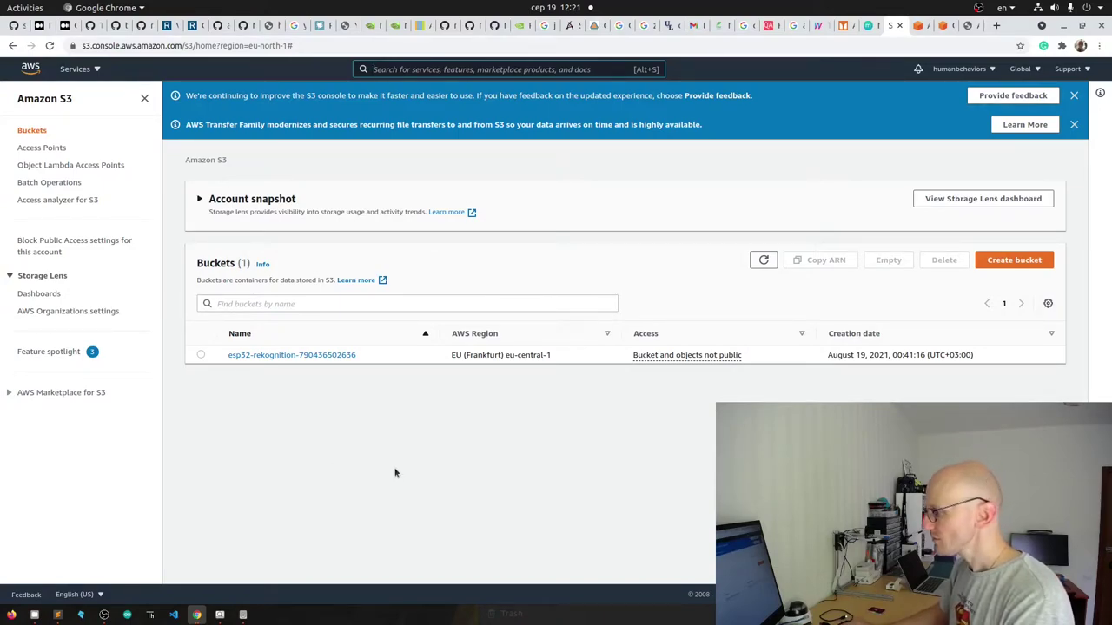
- Start creating a new S3 bucket and enter RRPI as the bucket name
click(1003, 261)
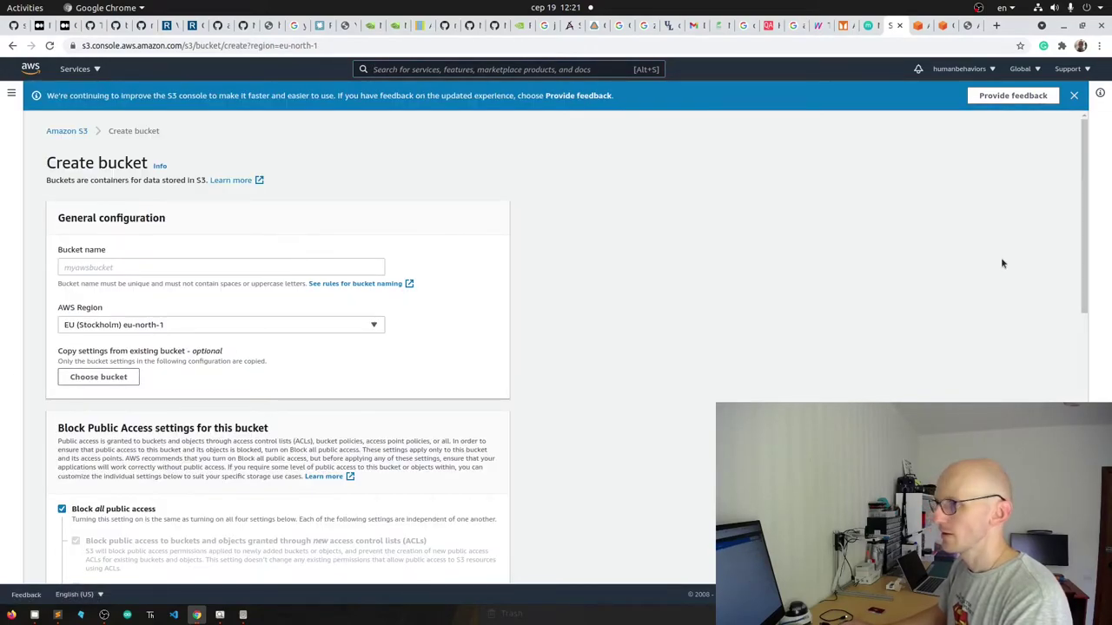
click(252, 265)
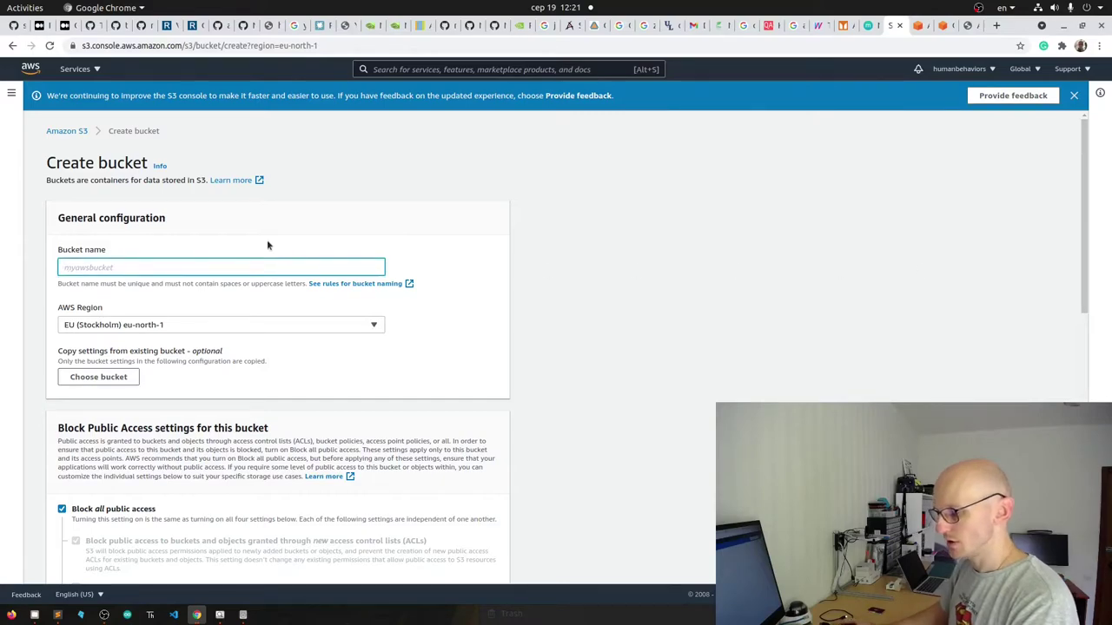
text(Rpi)
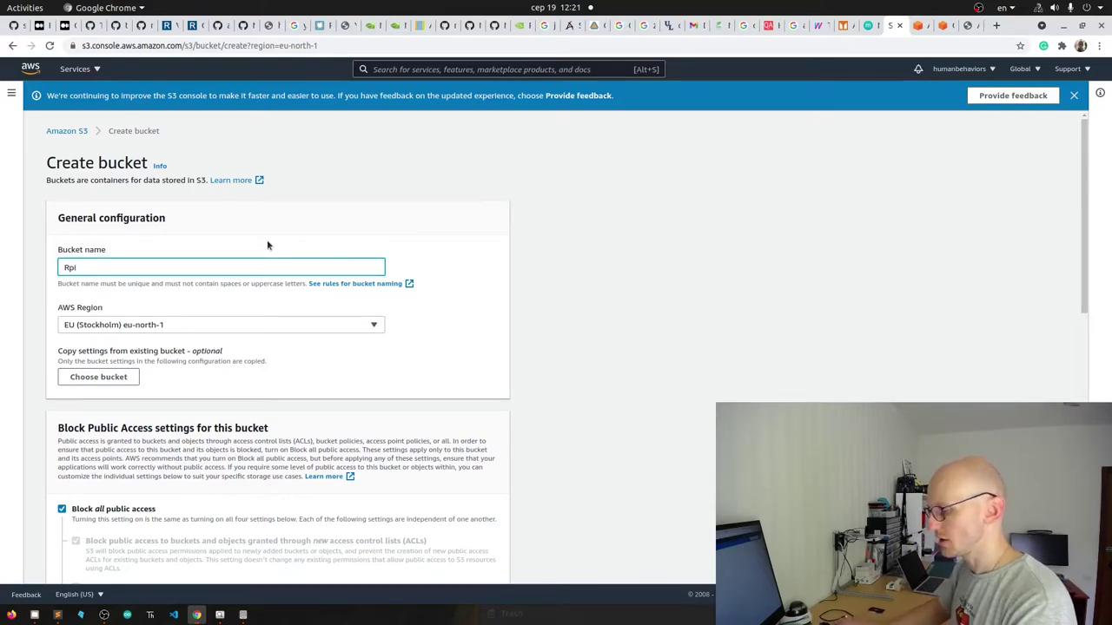
key(BackSpace)
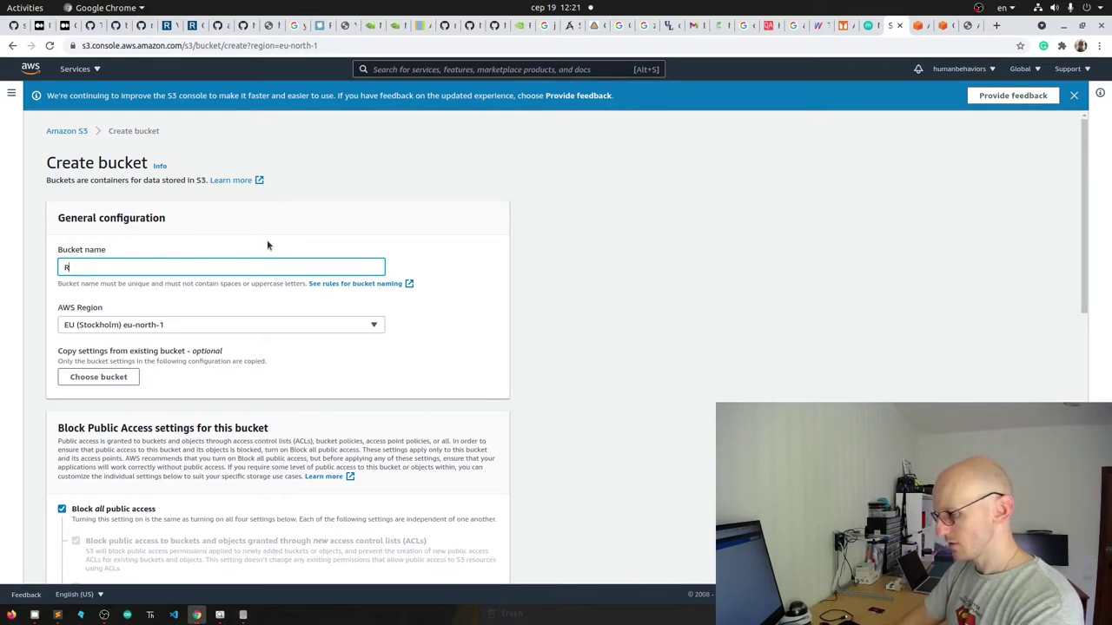
text(RPI)
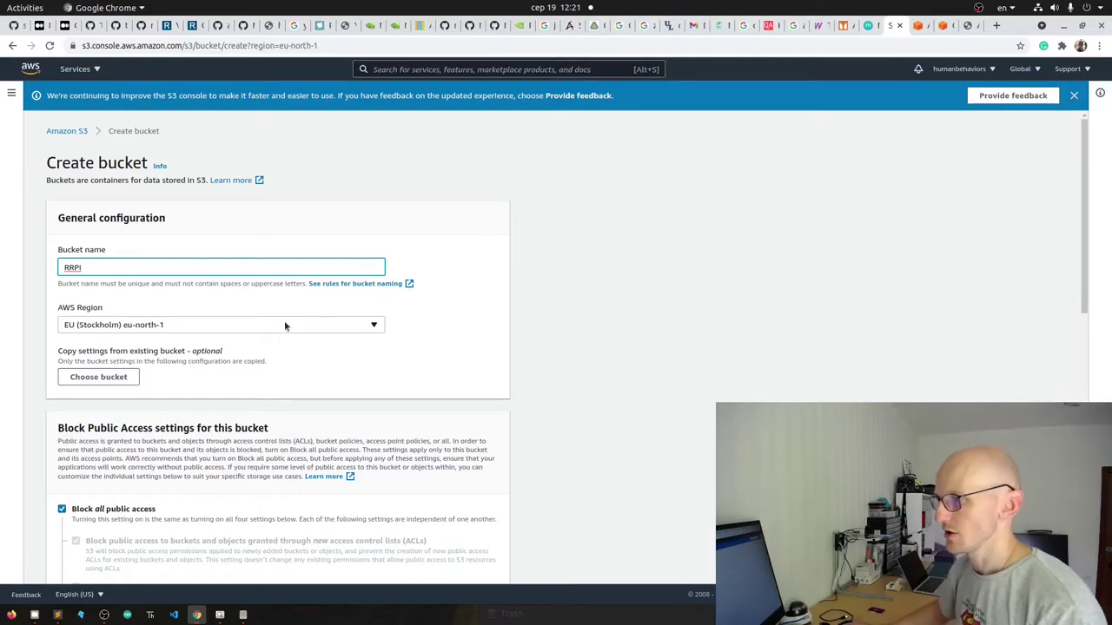
- Set the new bucket's AWS region to EU (Frankfurt) eu-central-1
click(284, 325)
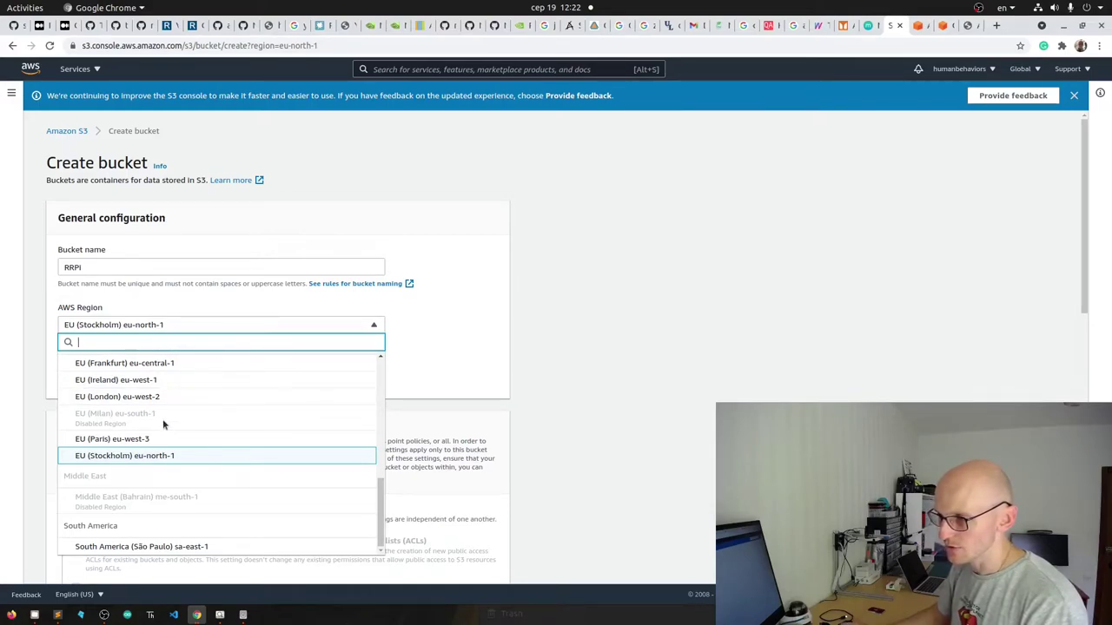
scroll(162, 424, down, 2)
scroll(163, 424, up, 8)
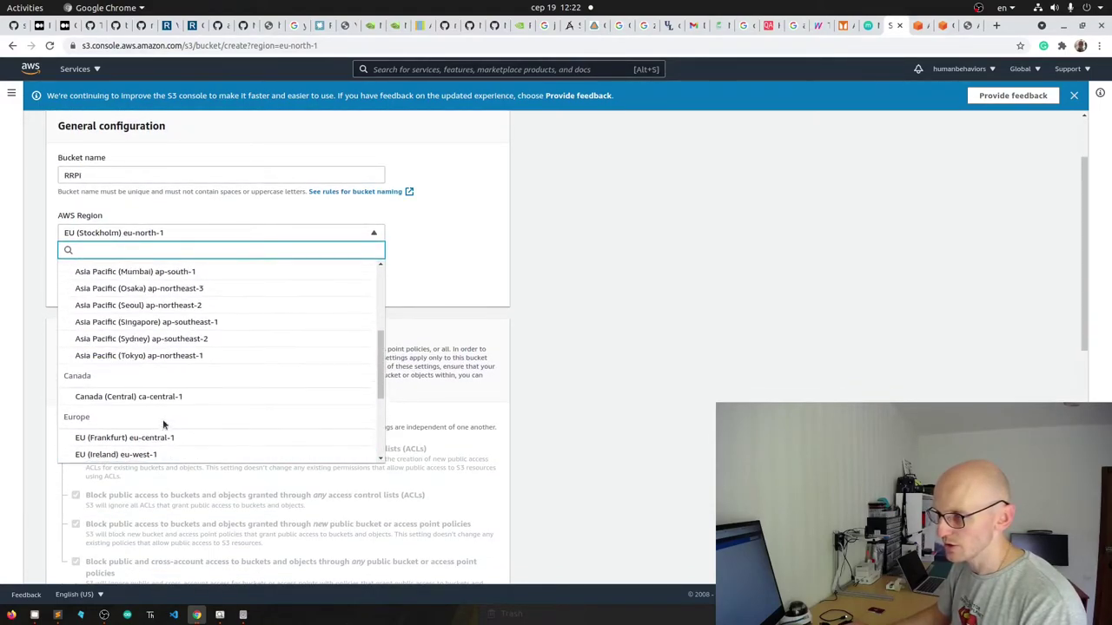
scroll(162, 424, down, 8)
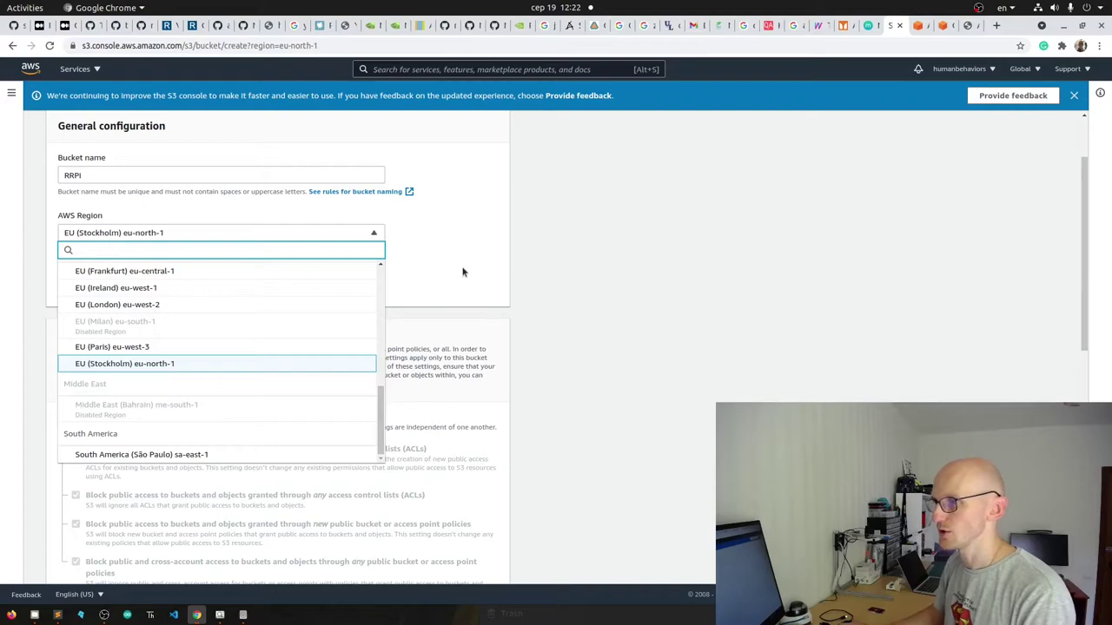
scroll(171, 397, up, 3)
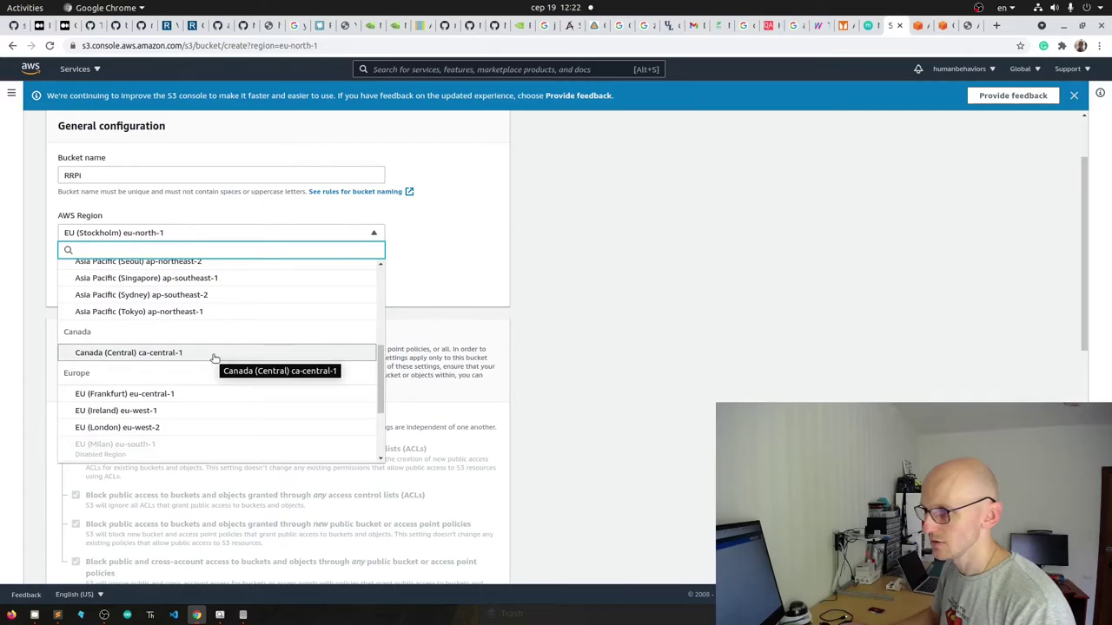
scroll(204, 364, down, 1)
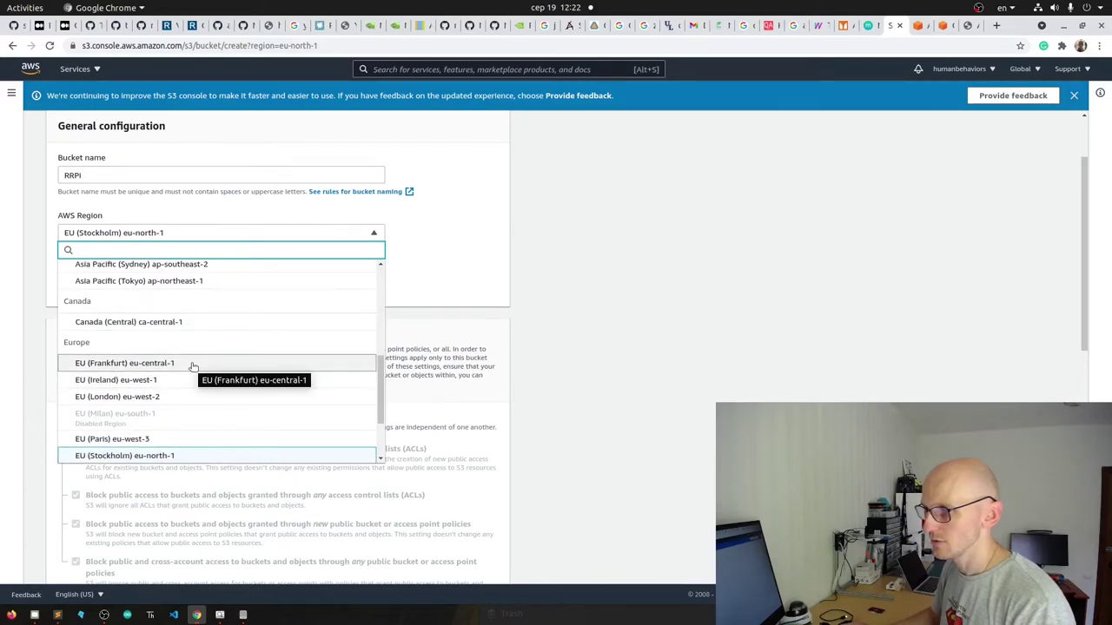
click(193, 365)
- Switch Block all public access off and back on, and try to create the bucket with the remaining default settings
scroll(265, 299, down, 3)
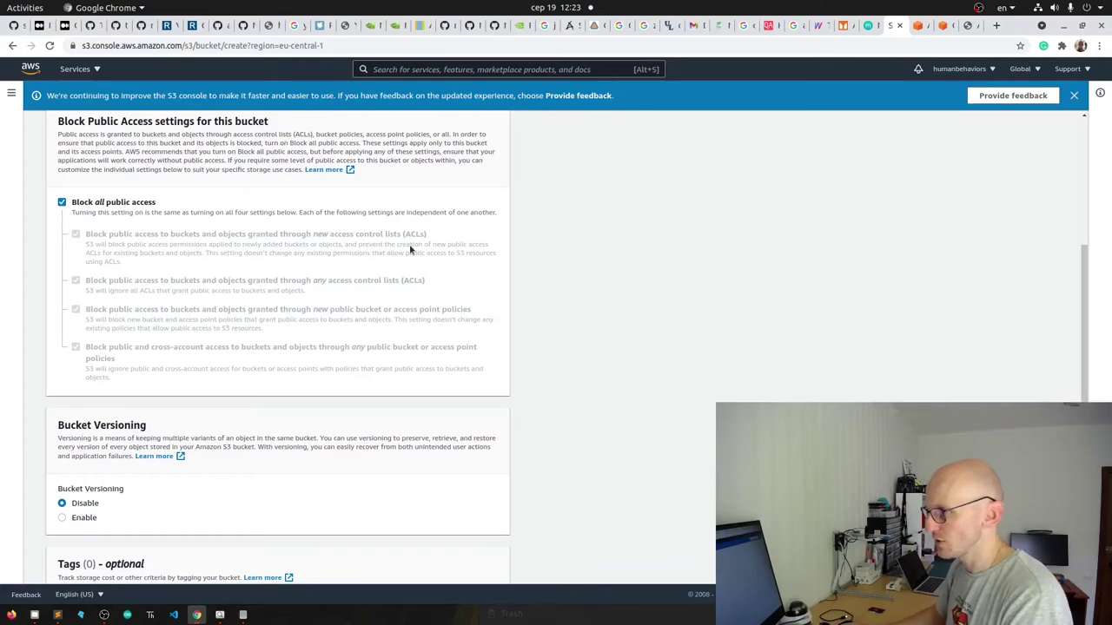
click(62, 202)
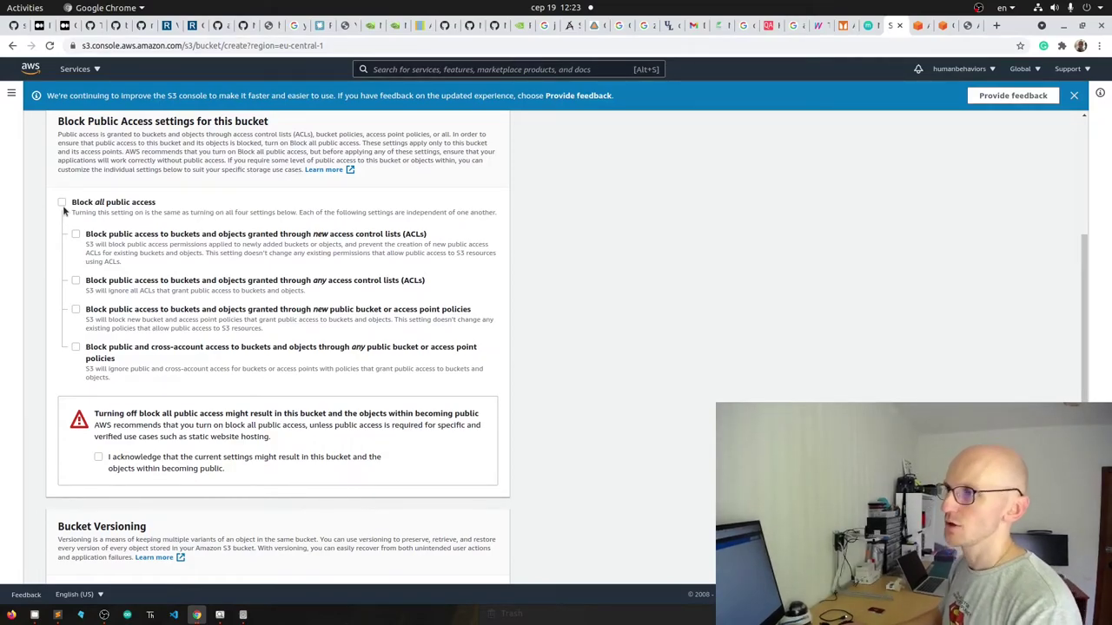
click(62, 205)
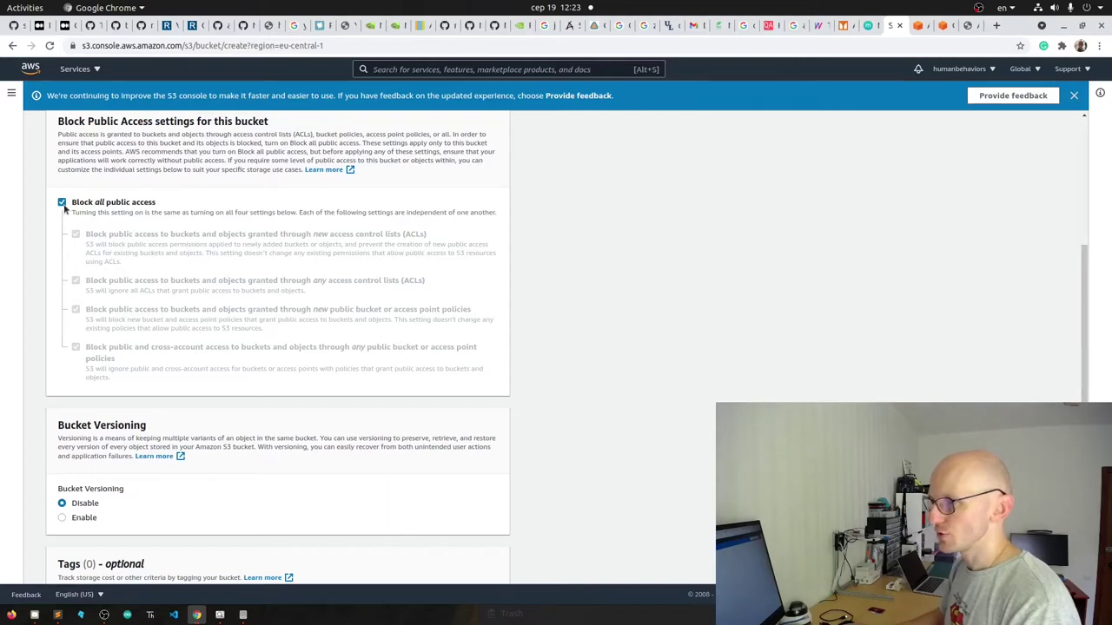
scroll(298, 402, down, 5)
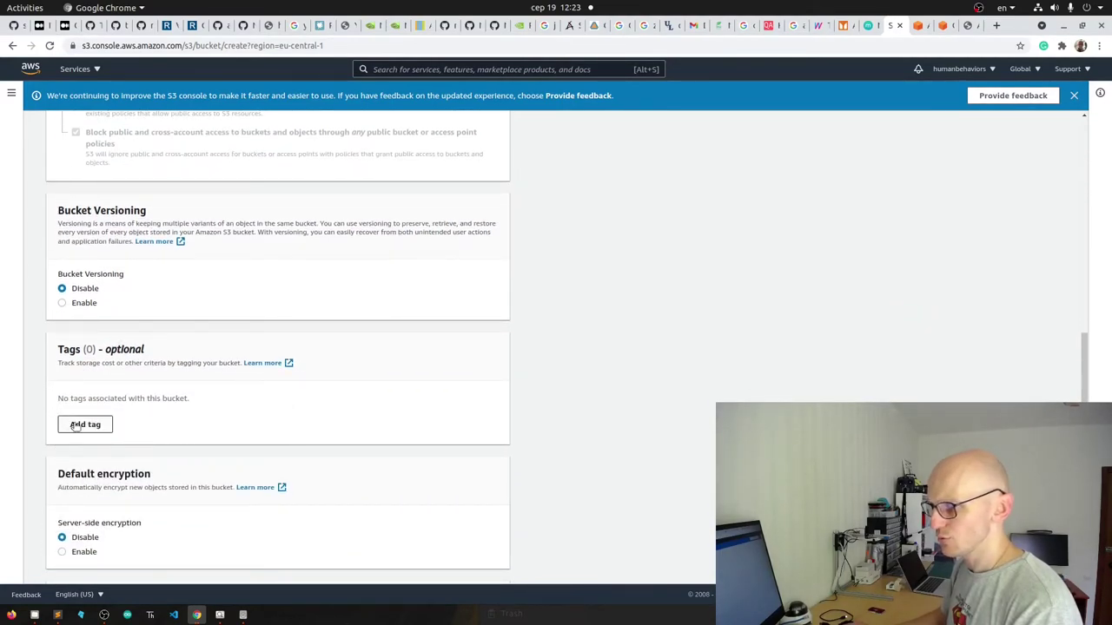
scroll(75, 426, down, 3)
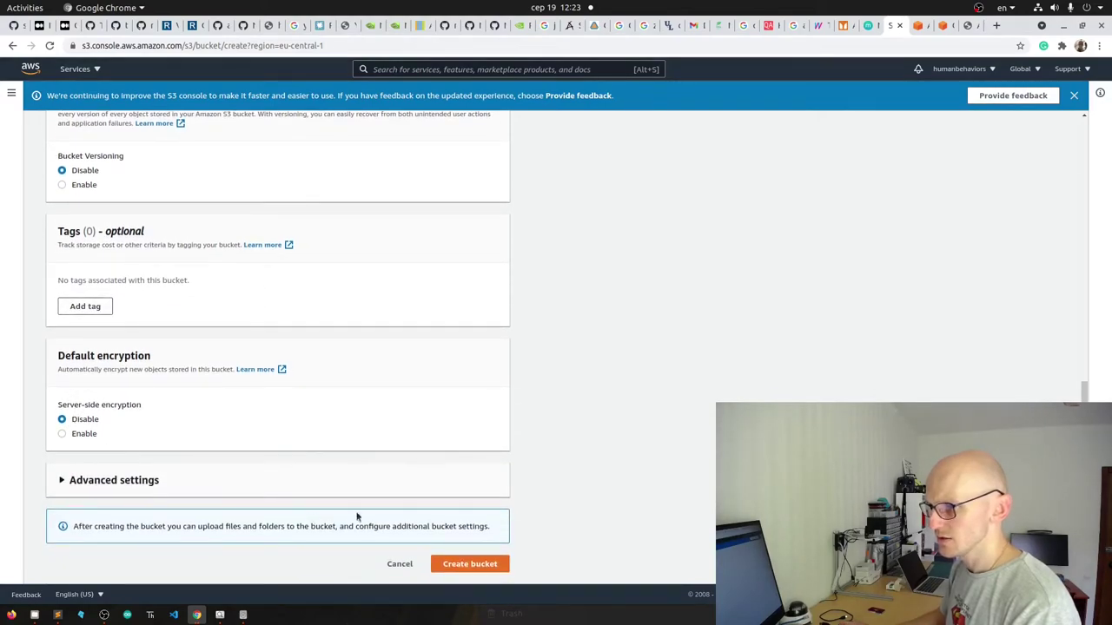
click(472, 565)
scroll(373, 339, up, 2)
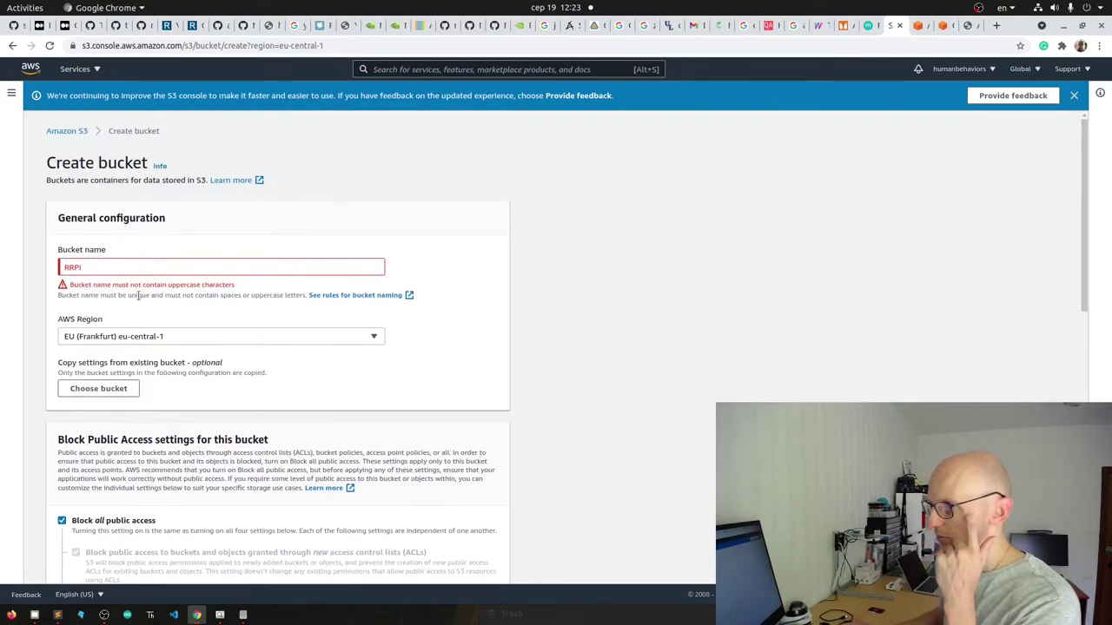
- Clear the rejected bucket name and enter the lowercase prefix rpi- instead
click(115, 268)
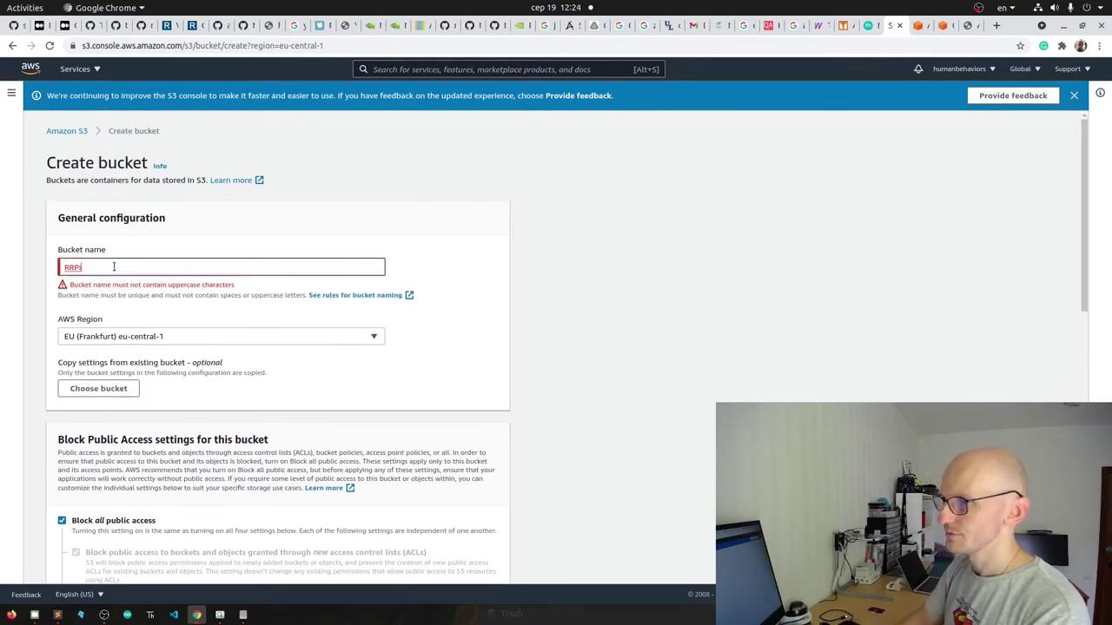
key(BackSpace)
key(BackSpace)
key(BackSpace)
key(BackSpace)
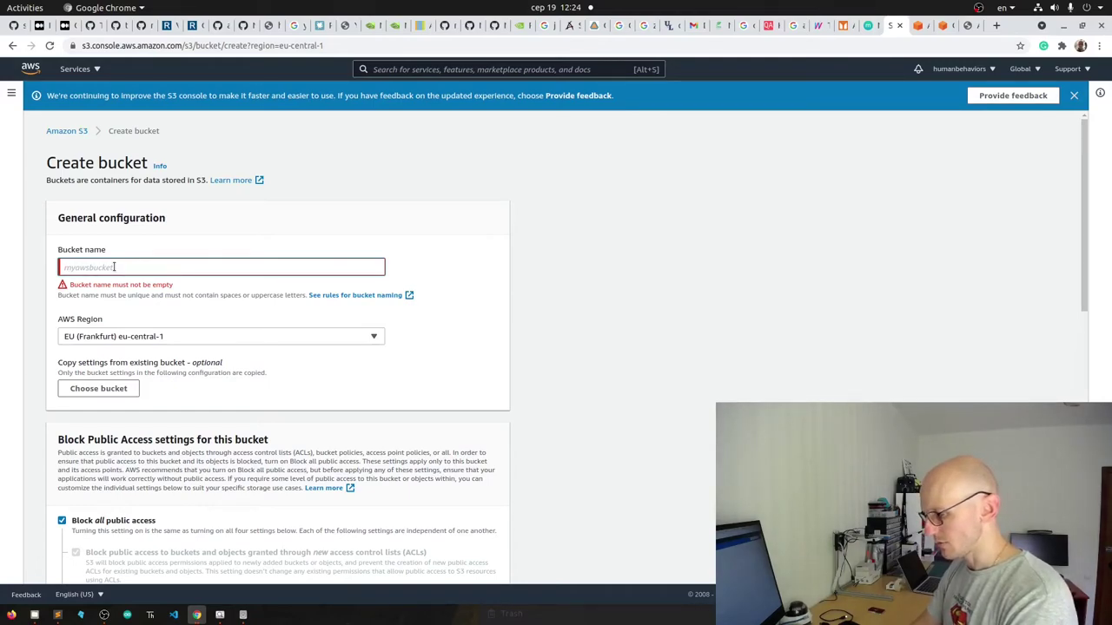
text(rp)
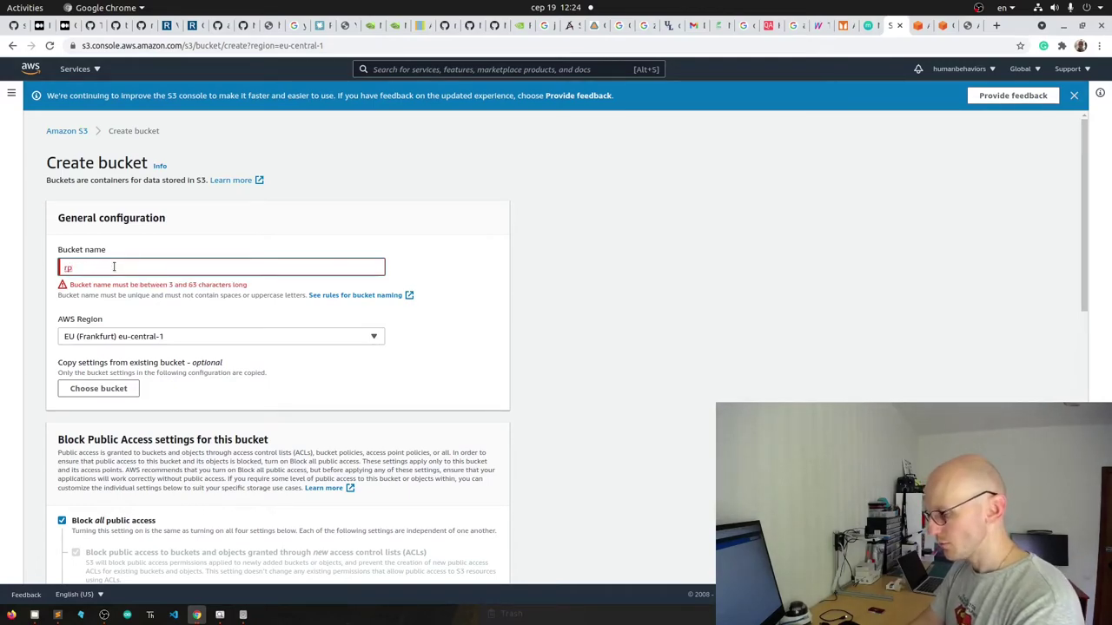
text(i-)
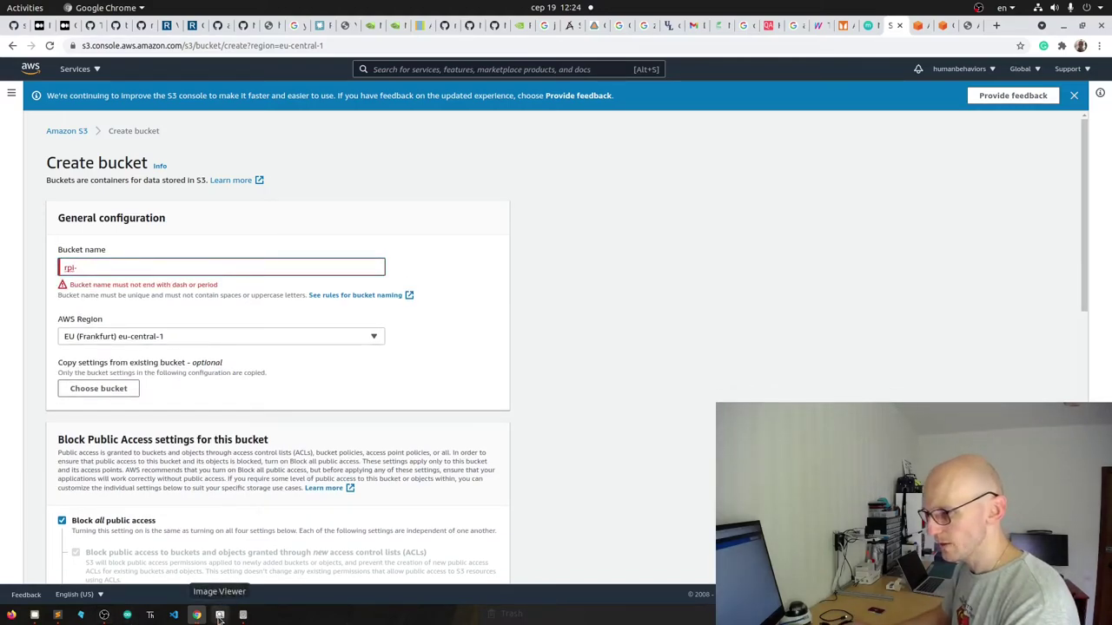
- Switch to Sublime Text, enlarge its window and examine the S3 policy, CORS and Lambda request code for the bucket naming pattern
click(57, 614)
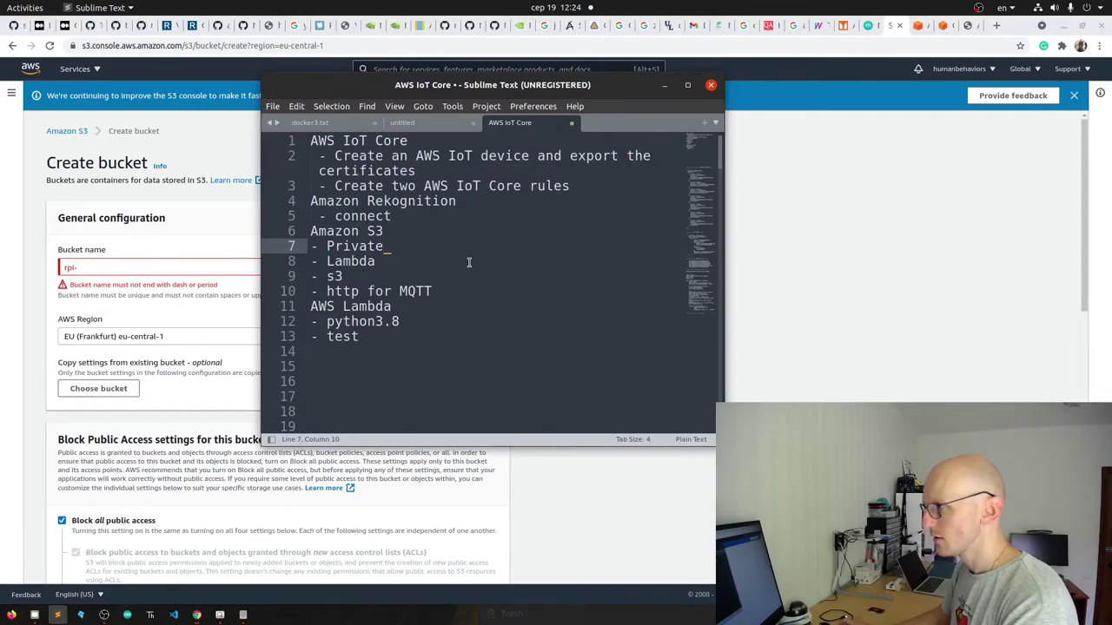
scroll(417, 302, down, 10)
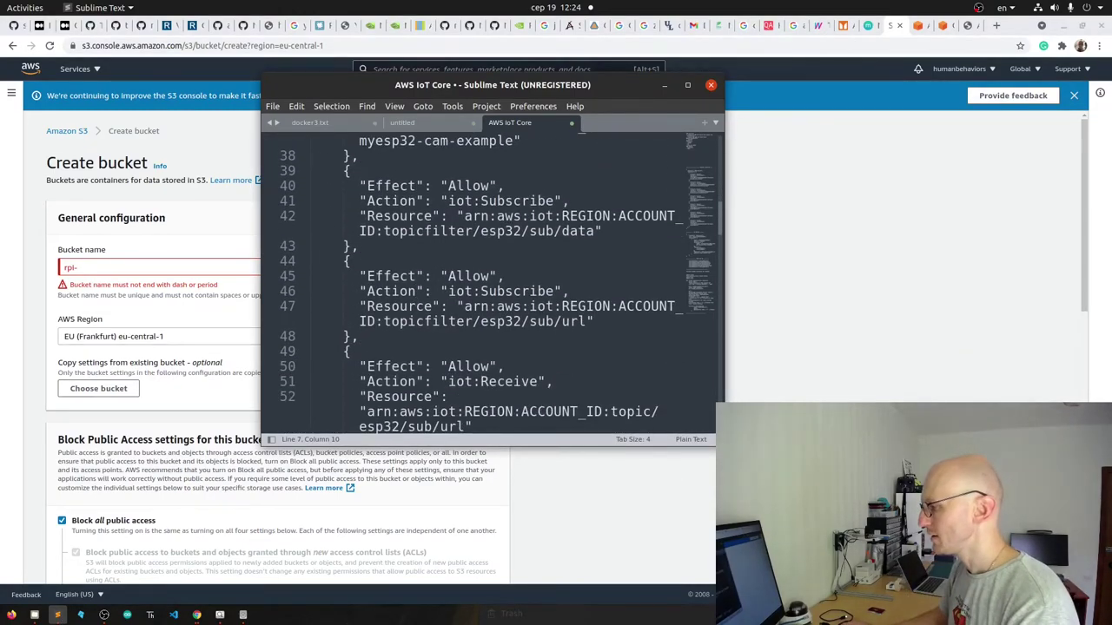
drag(716, 444, 966, 500)
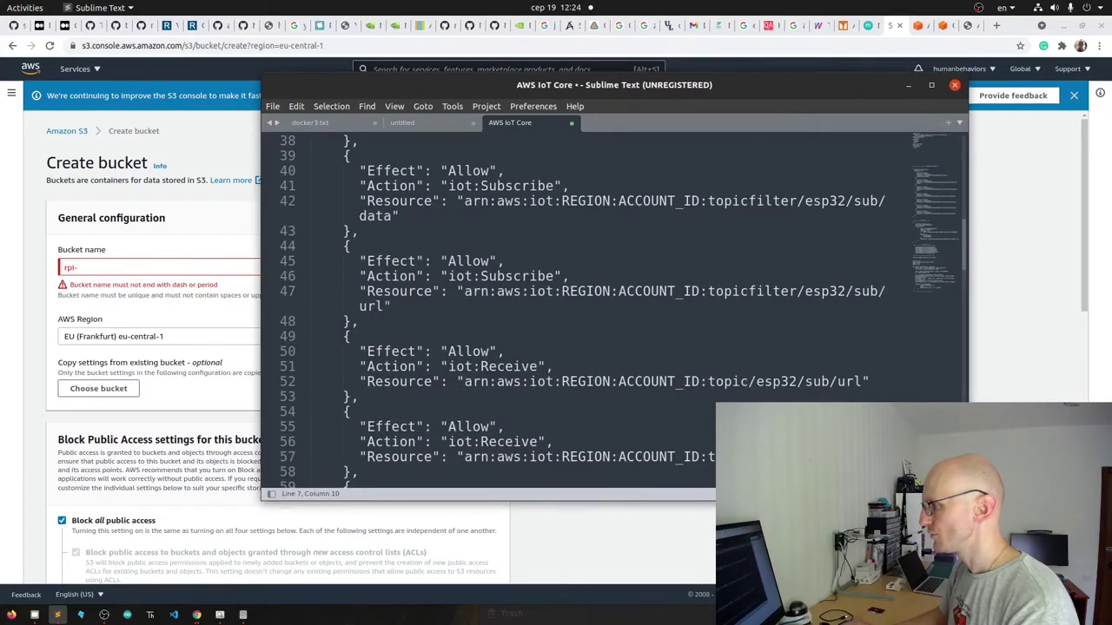
scroll(520, 356, down, 6)
scroll(519, 356, down, 4)
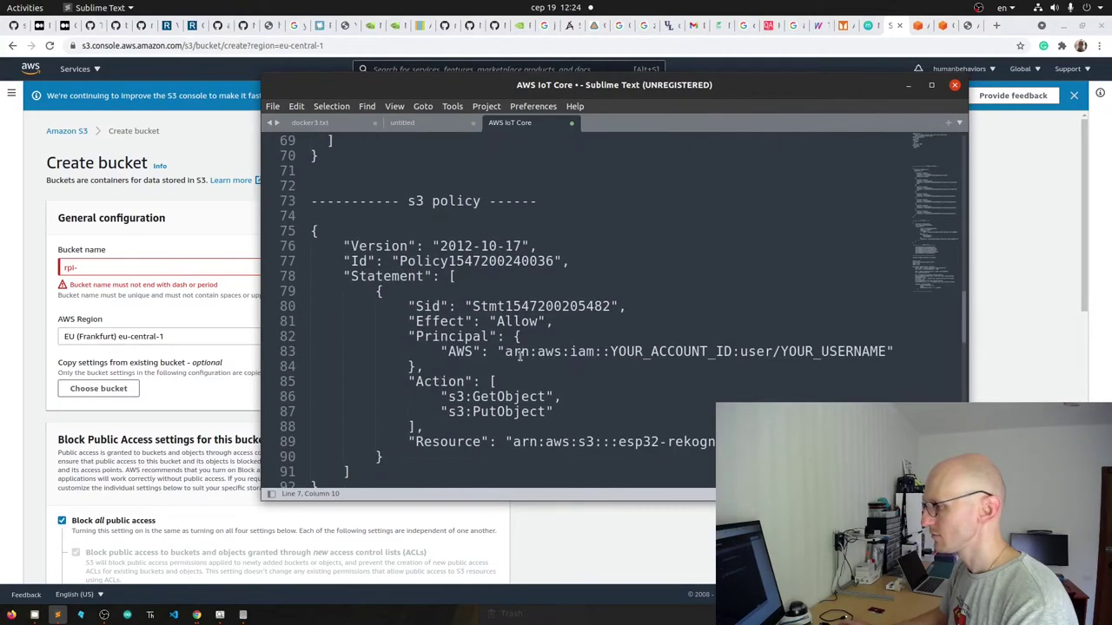
scroll(519, 356, down, 6)
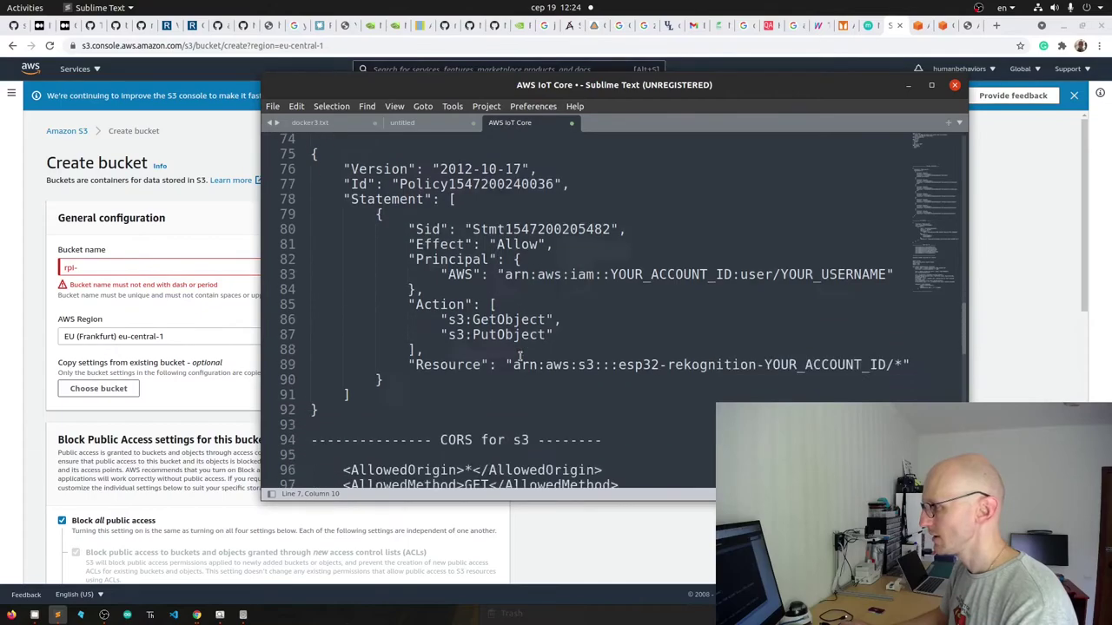
scroll(520, 356, down, 6)
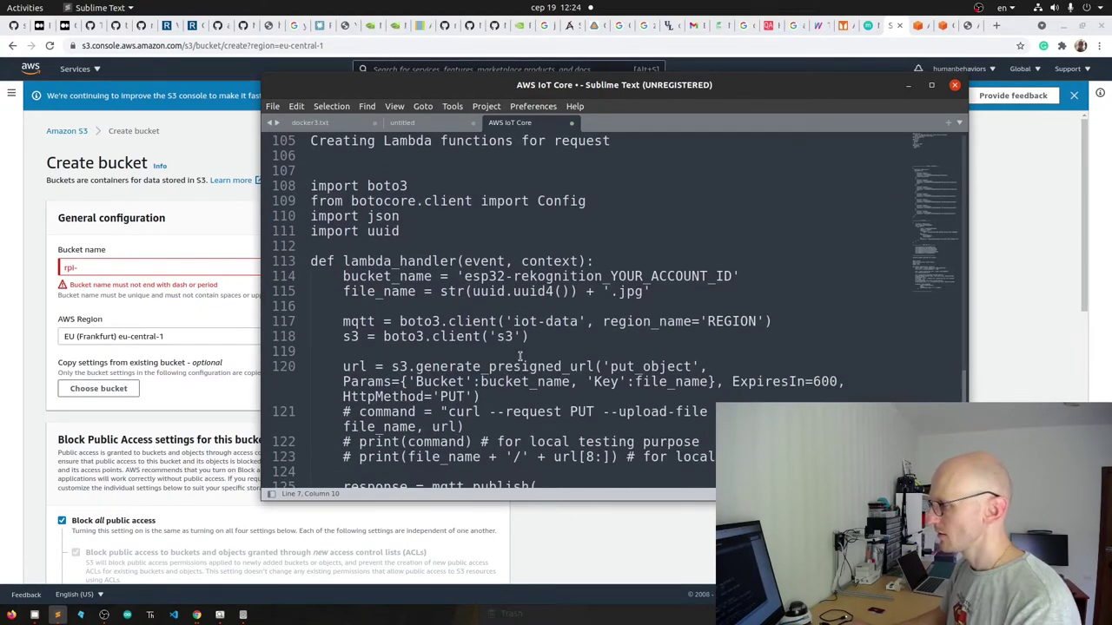
scroll(520, 357, down, 1)
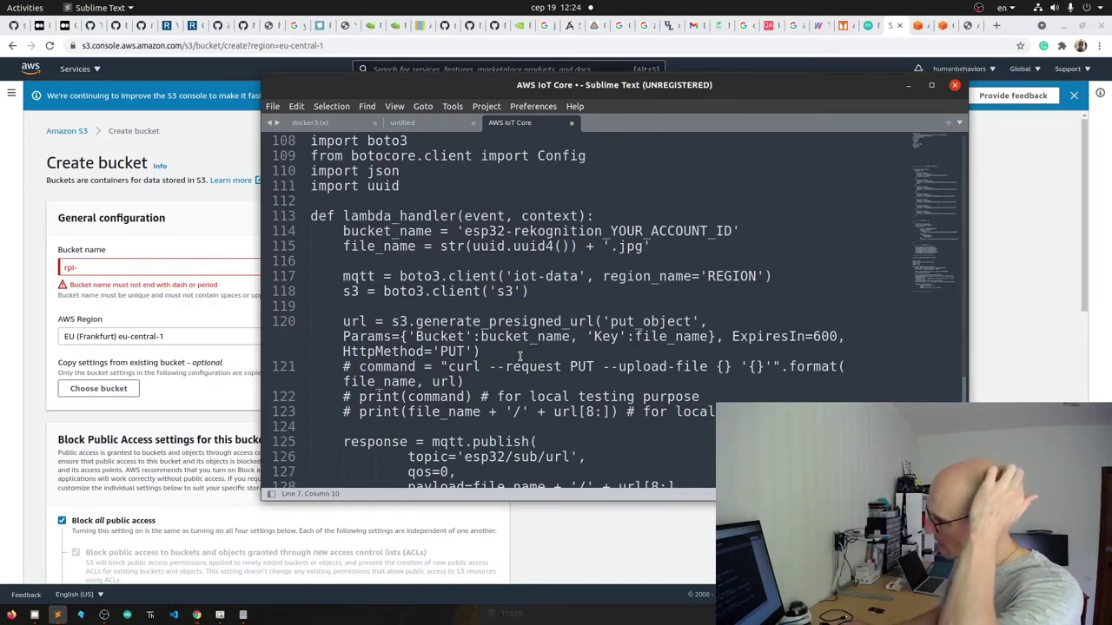
scroll(520, 357, down, 3)
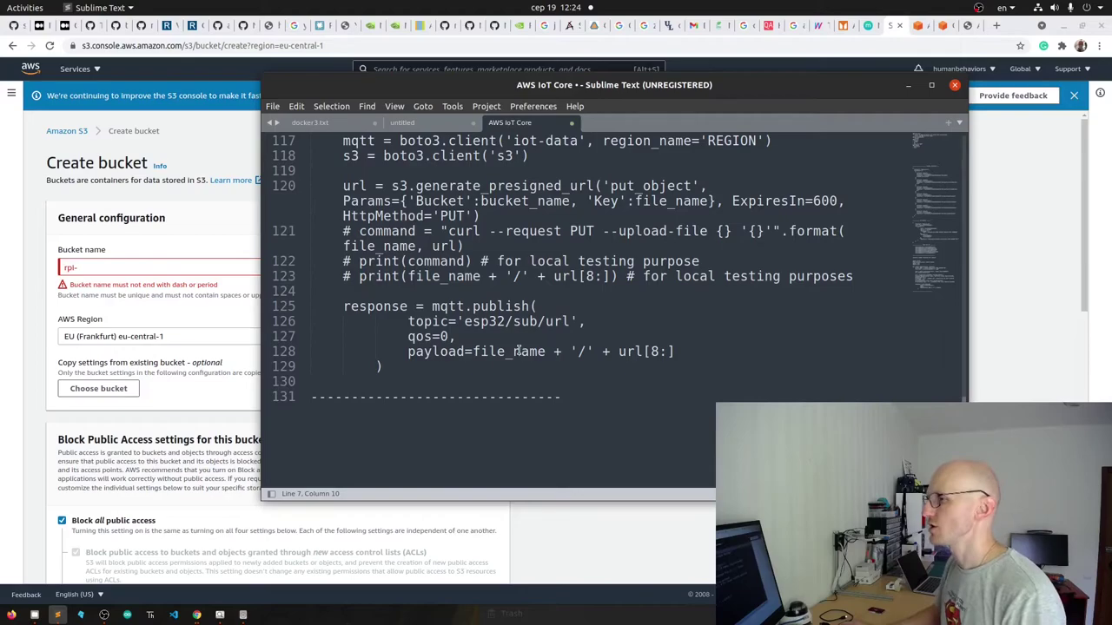
- Return to the bucket form in Chrome, append the copied AWS account ID to the rpi- name and create the bucket
click(182, 268)
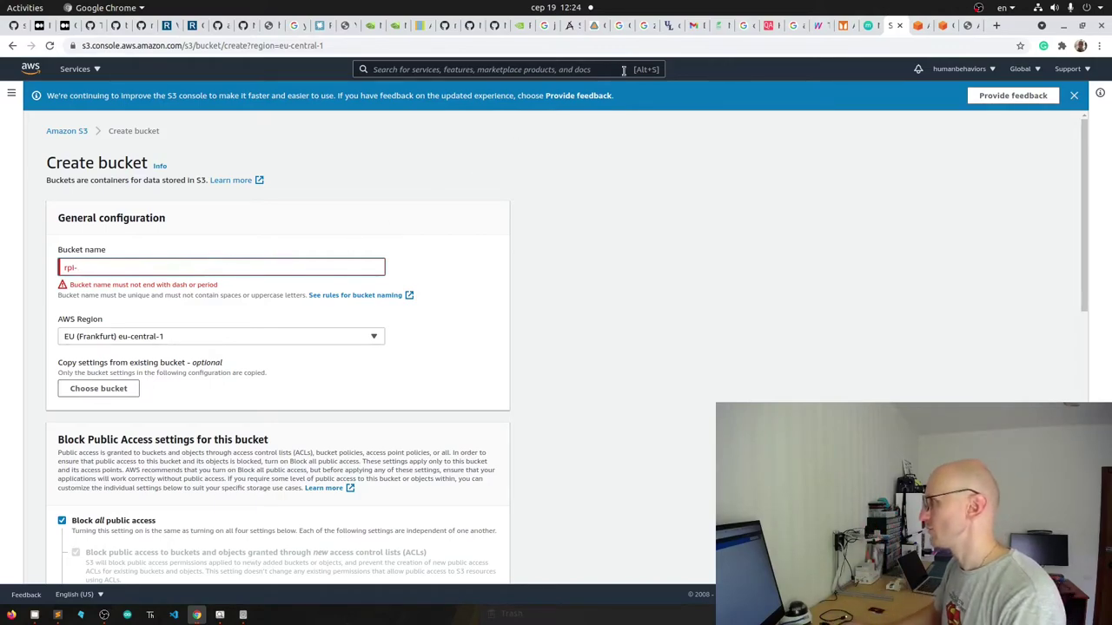
click(990, 73)
drag(933, 96, 992, 99)
key(ctrl+c)
click(240, 266)
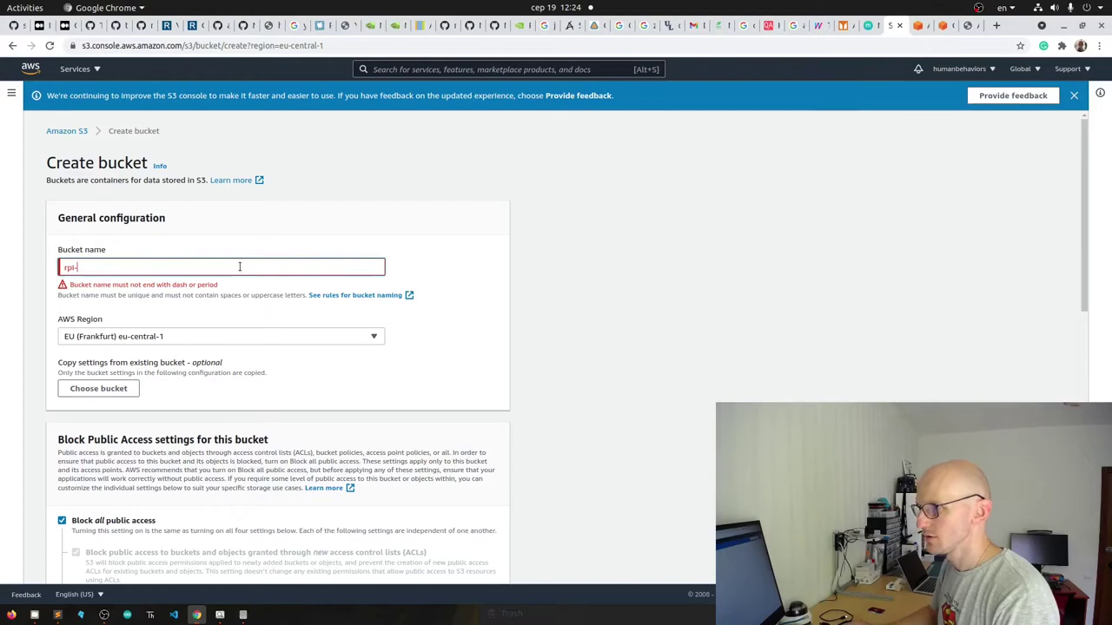
key(ctrl+v)
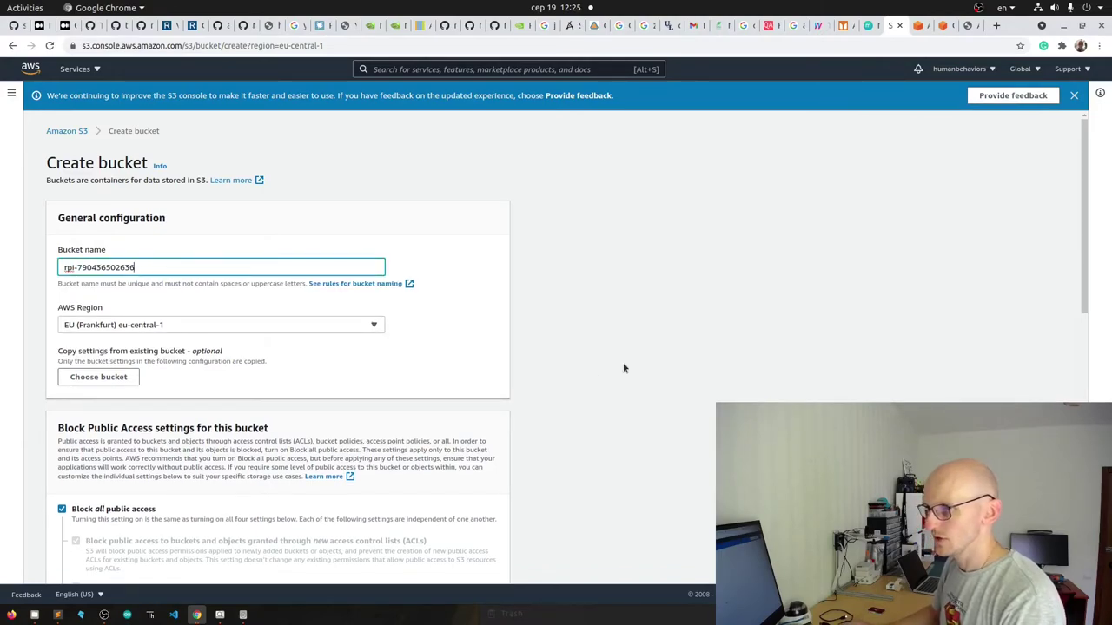
scroll(622, 369, down, 10)
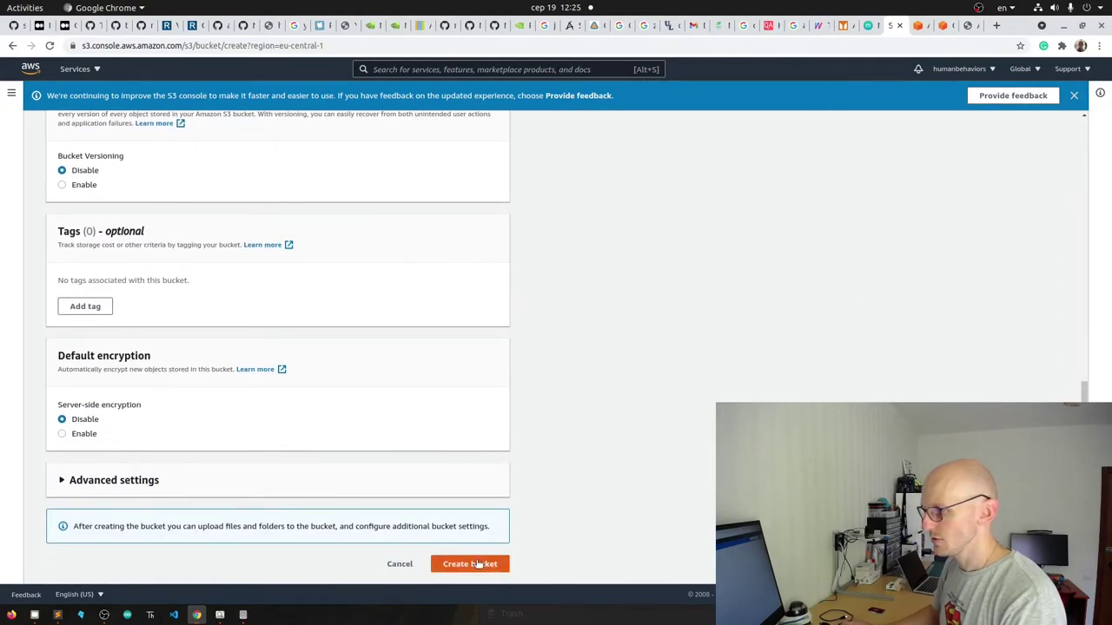
click(476, 564)
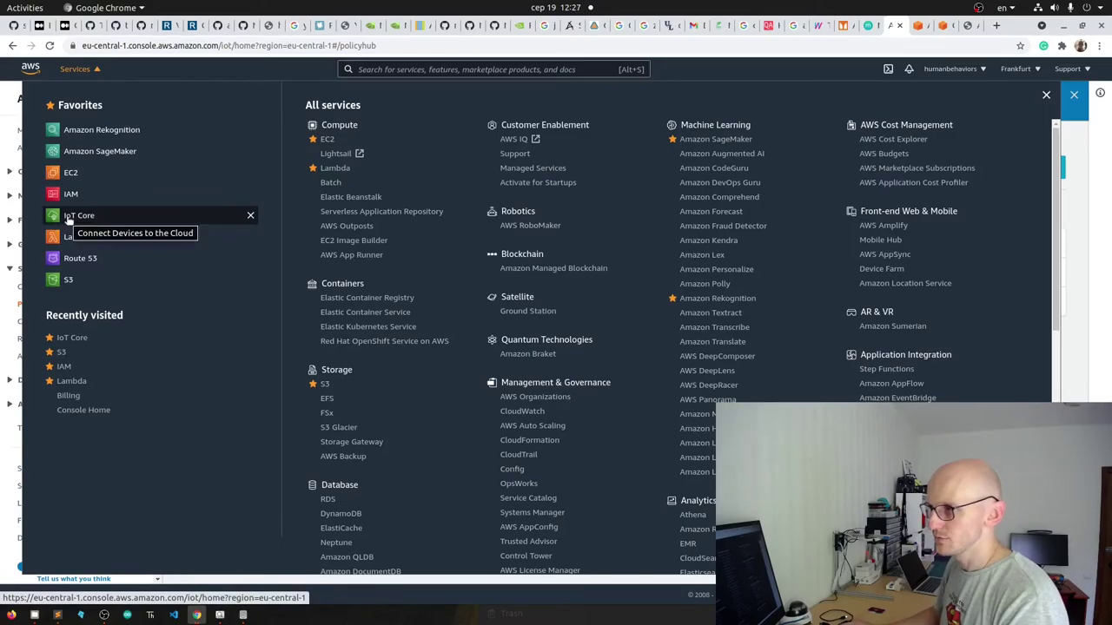
- Open the list of rules in the IoT Core service
click(67, 217)
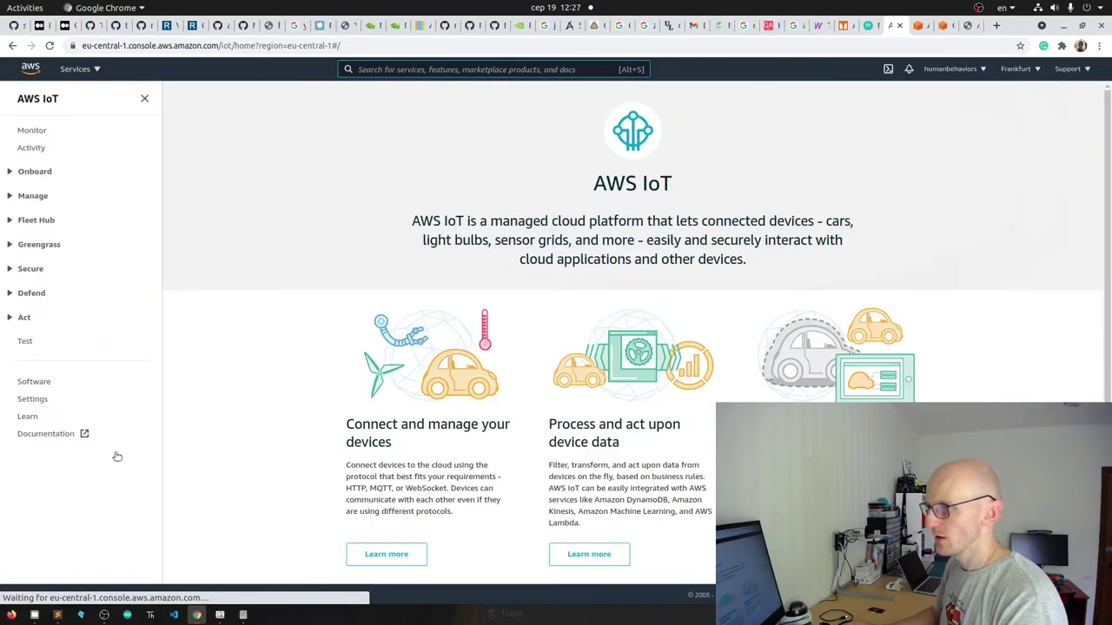
click(23, 318)
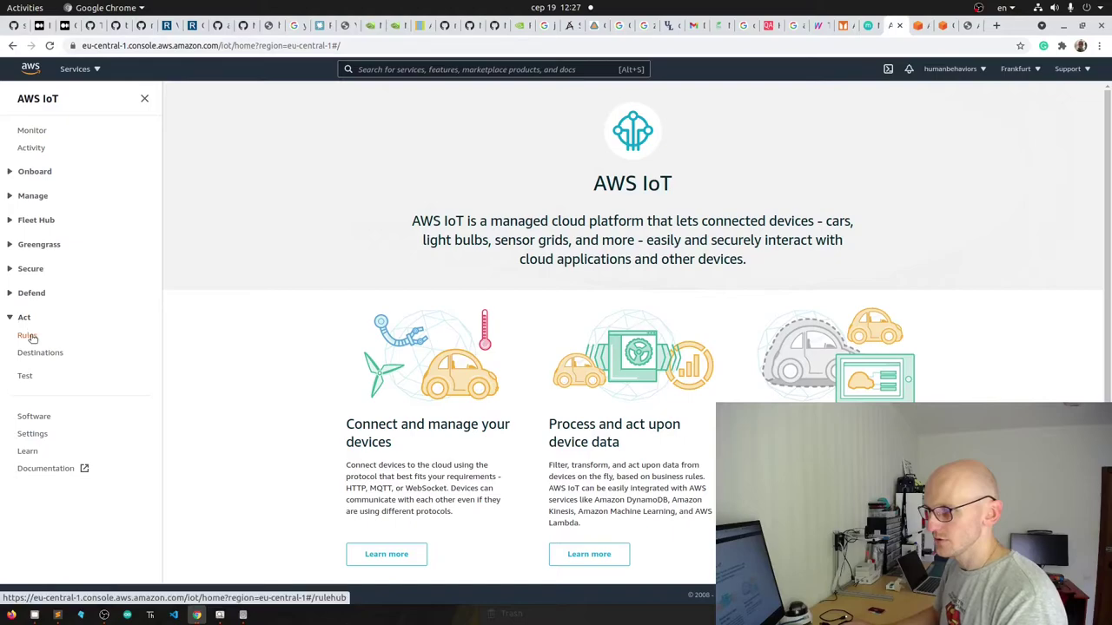
click(29, 336)
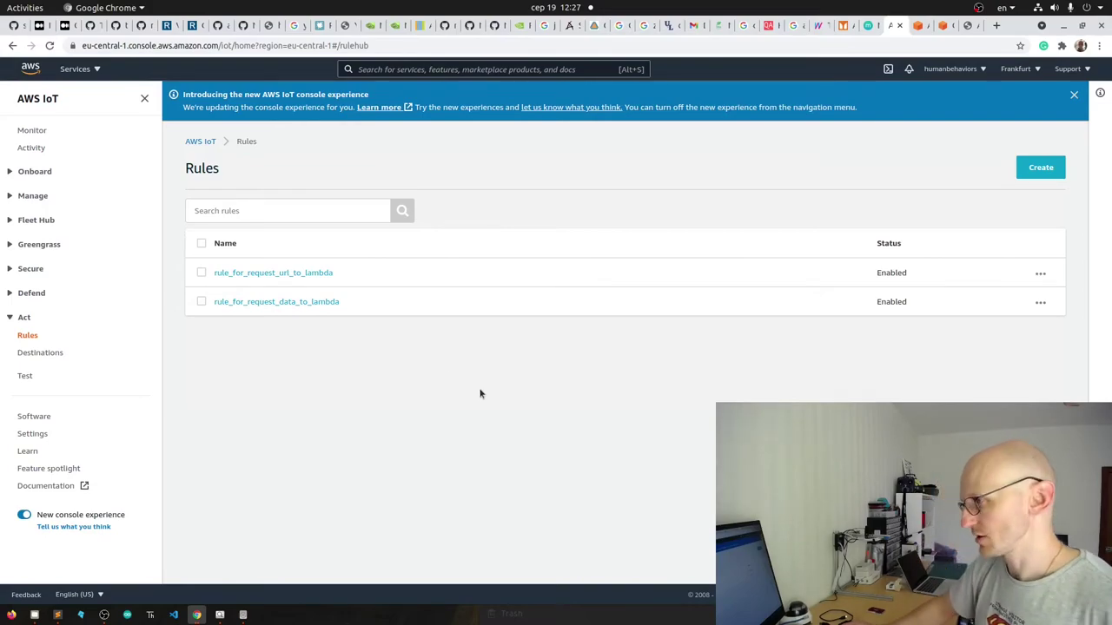
- Review the new rule form's name, query statement, action and tag sections, and cancel without creating a rule
click(1054, 170)
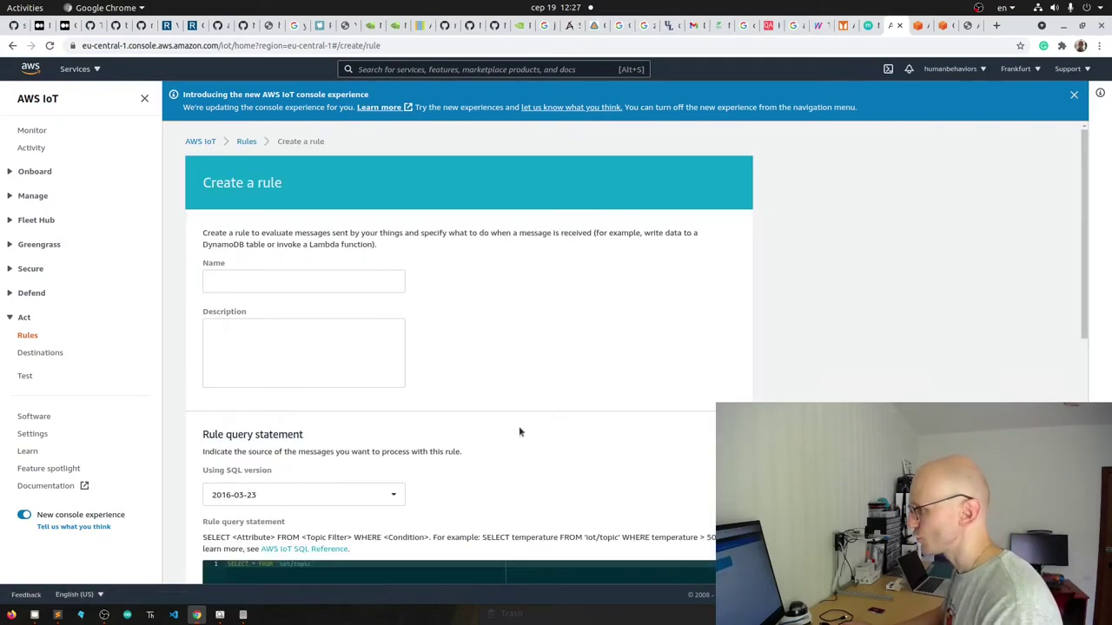
scroll(512, 383, down, 3)
scroll(509, 360, up, 3)
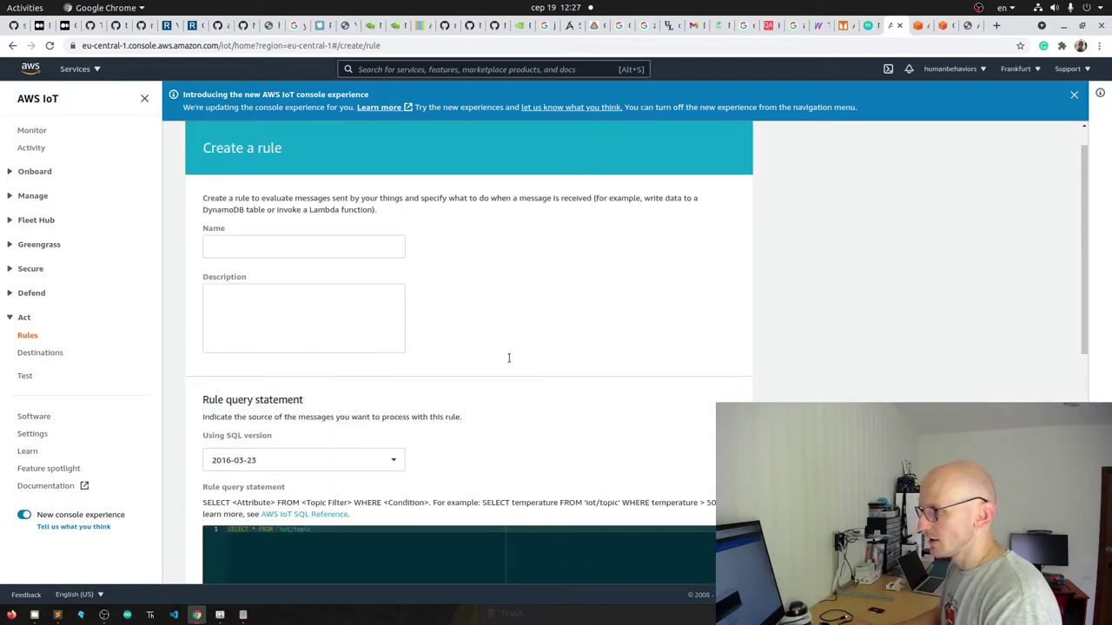
scroll(509, 358, up, 1)
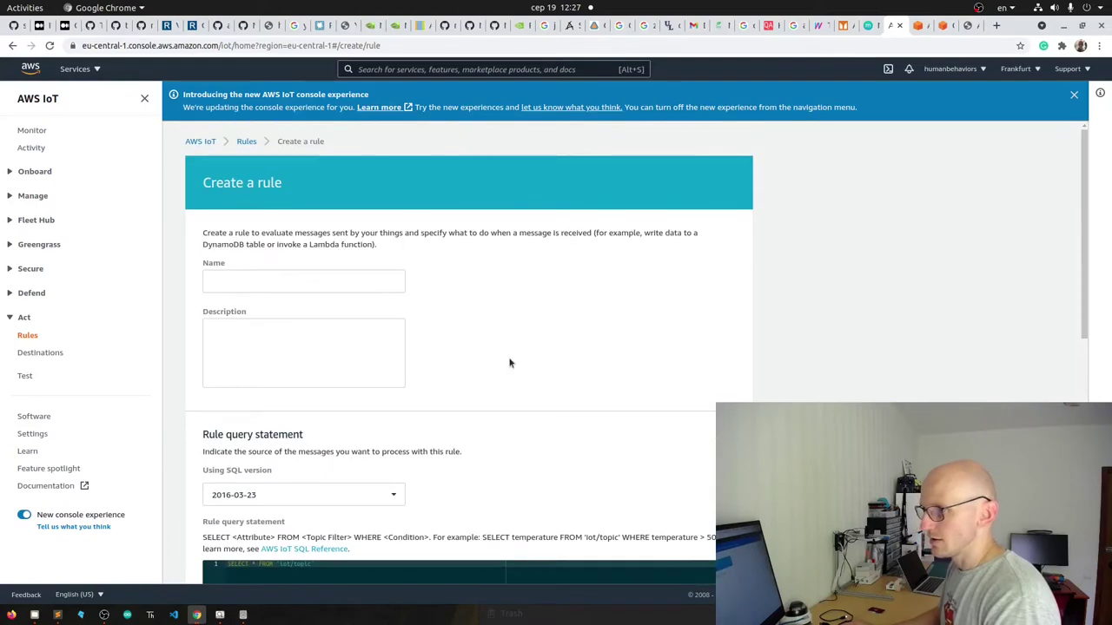
click(220, 282)
scroll(484, 315, down, 3)
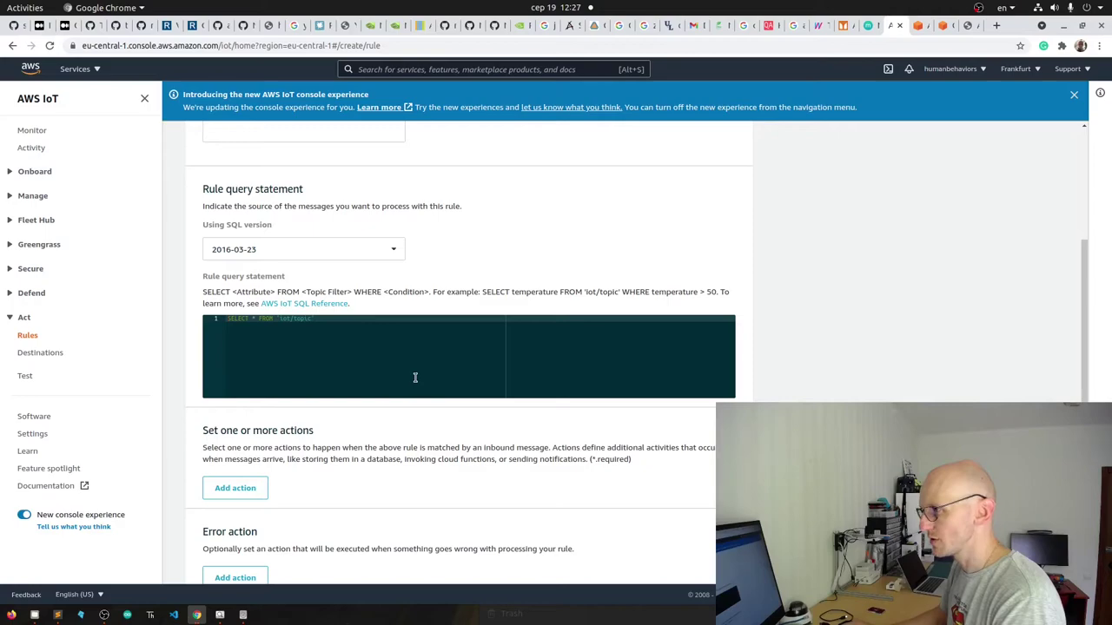
scroll(415, 378, down, 3)
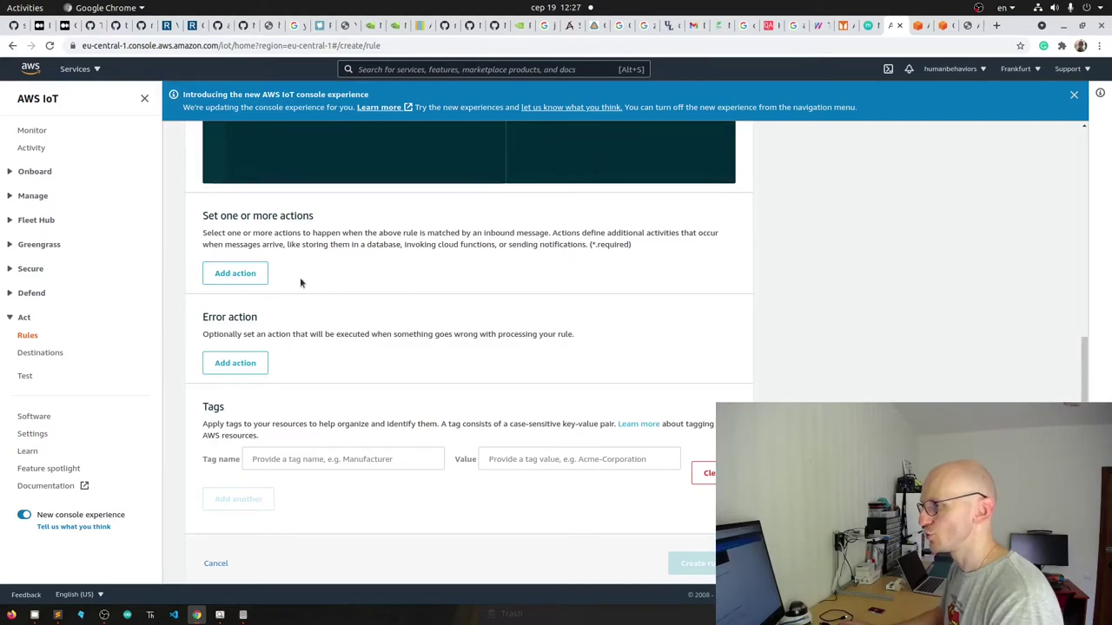
click(216, 563)
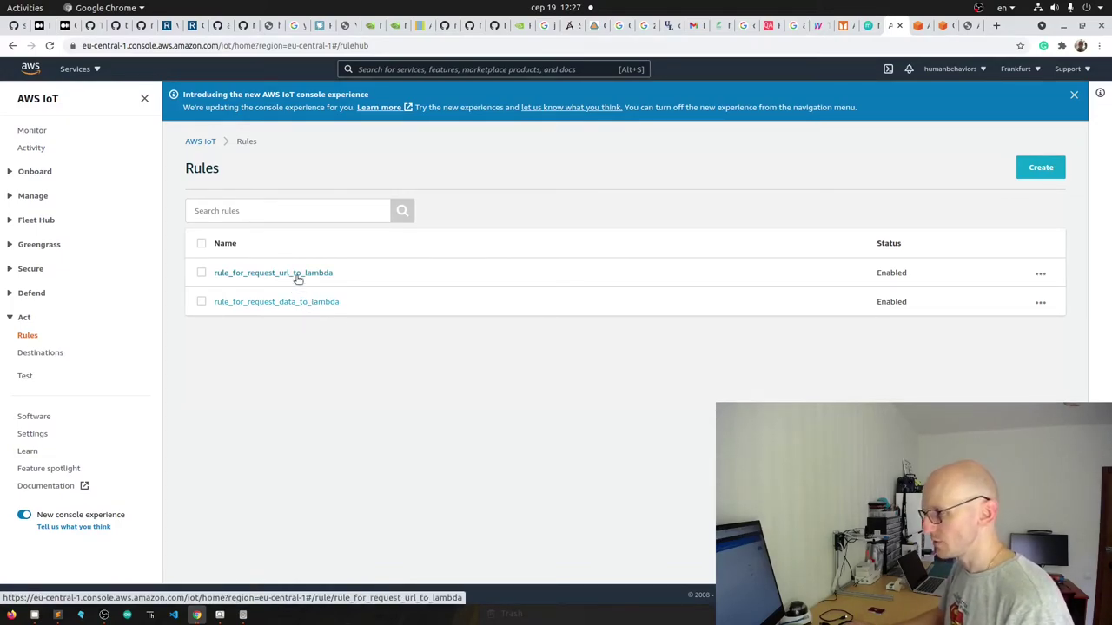
- Open rule_for_request_url_to_lambda, examine its description and query statement in edit mode, and cancel the editing
click(298, 275)
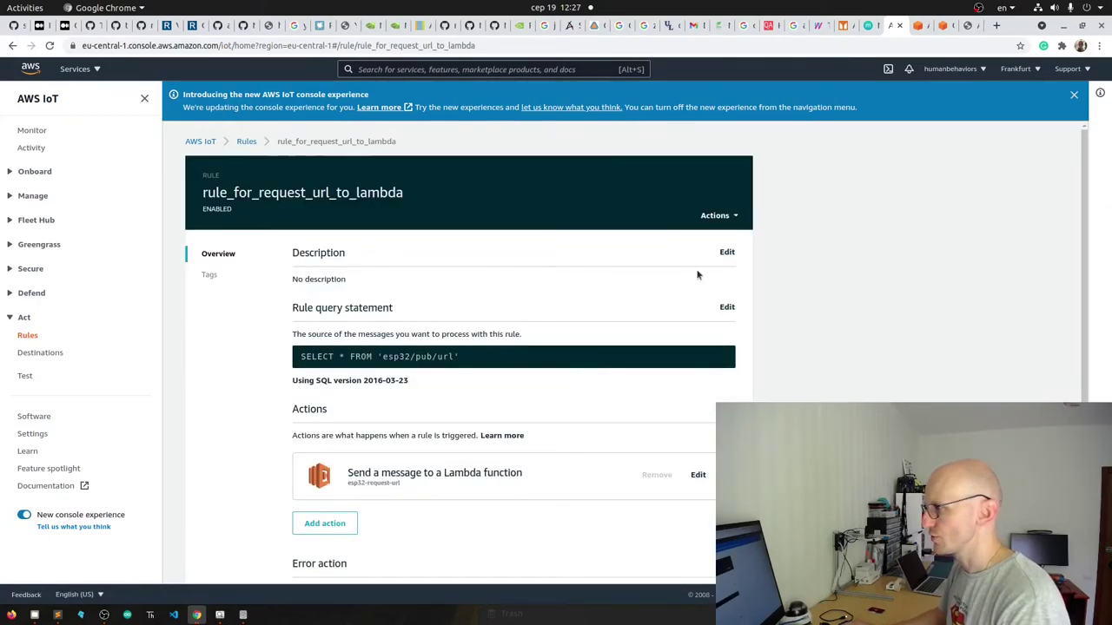
click(726, 251)
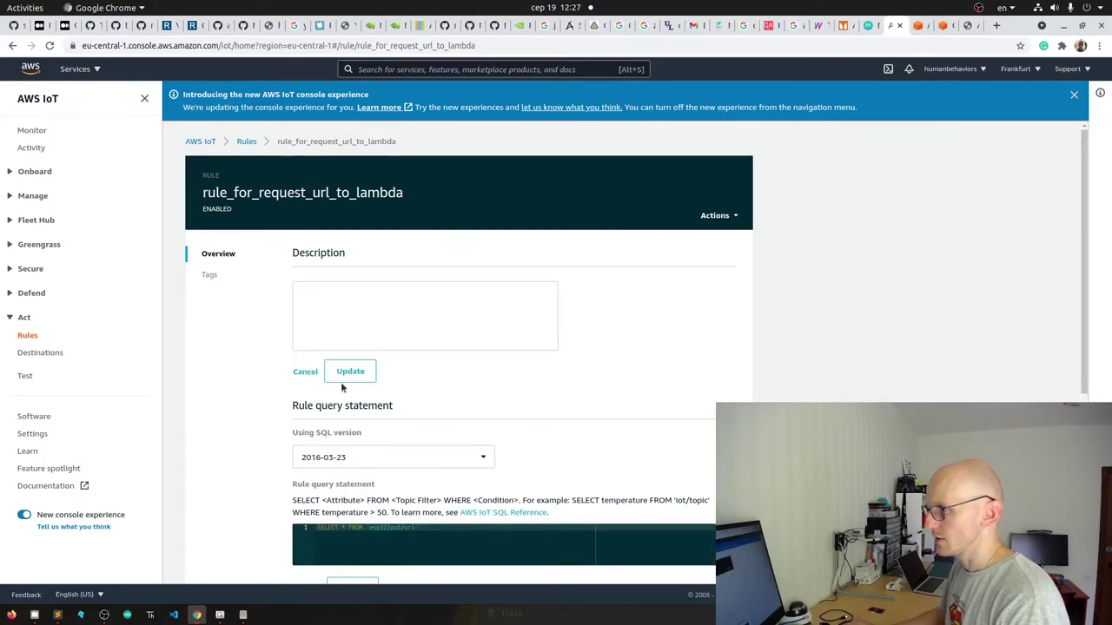
click(305, 372)
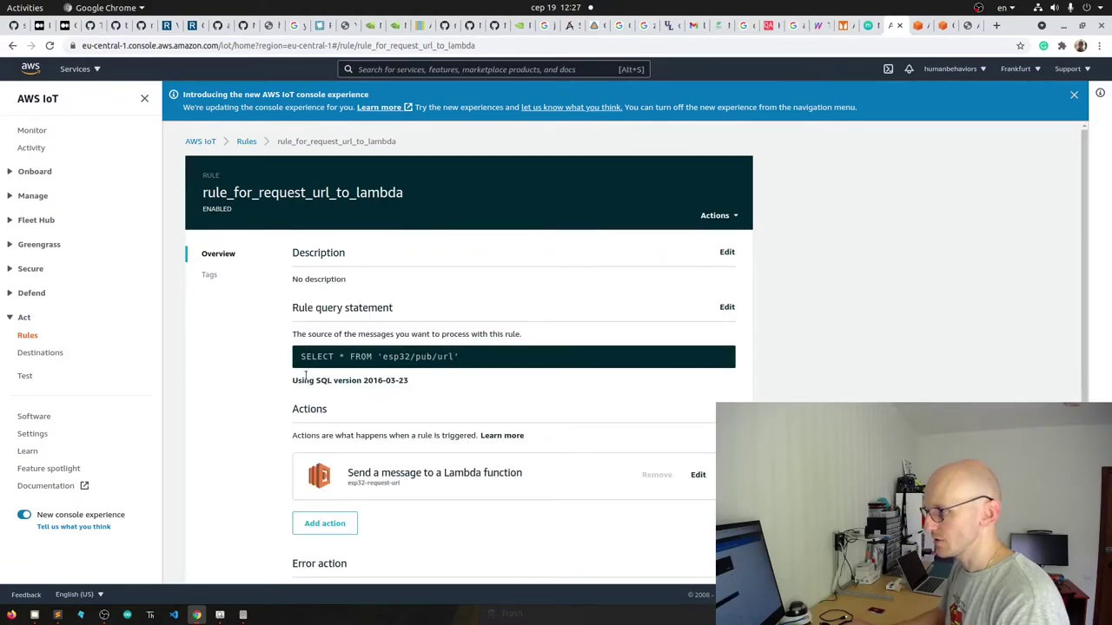
click(726, 307)
scroll(521, 380, down, 2)
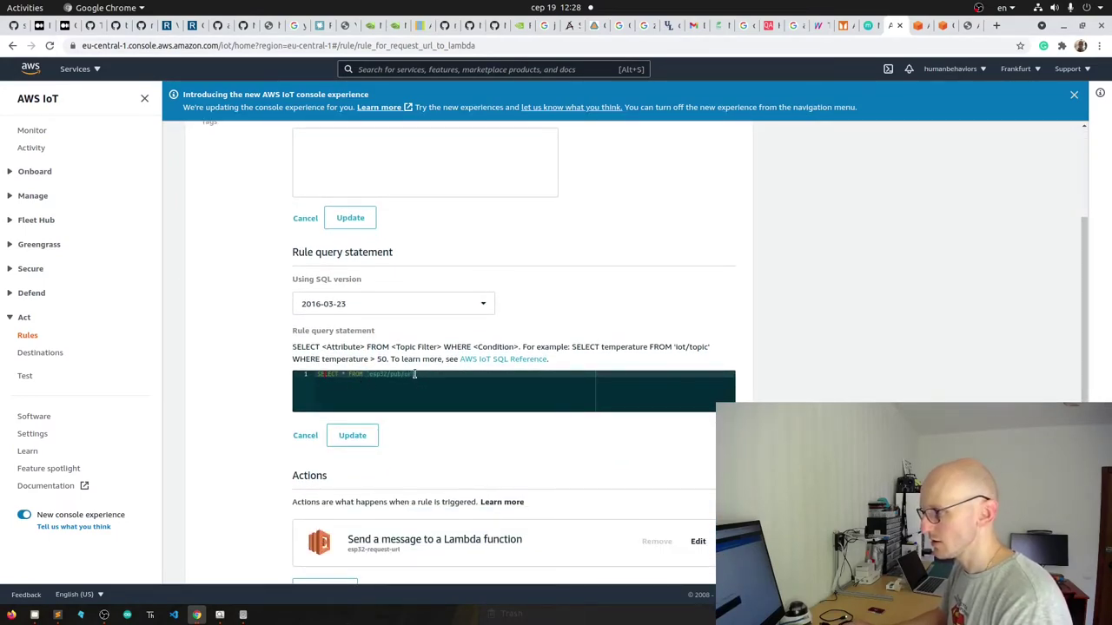
drag(414, 376, 370, 376)
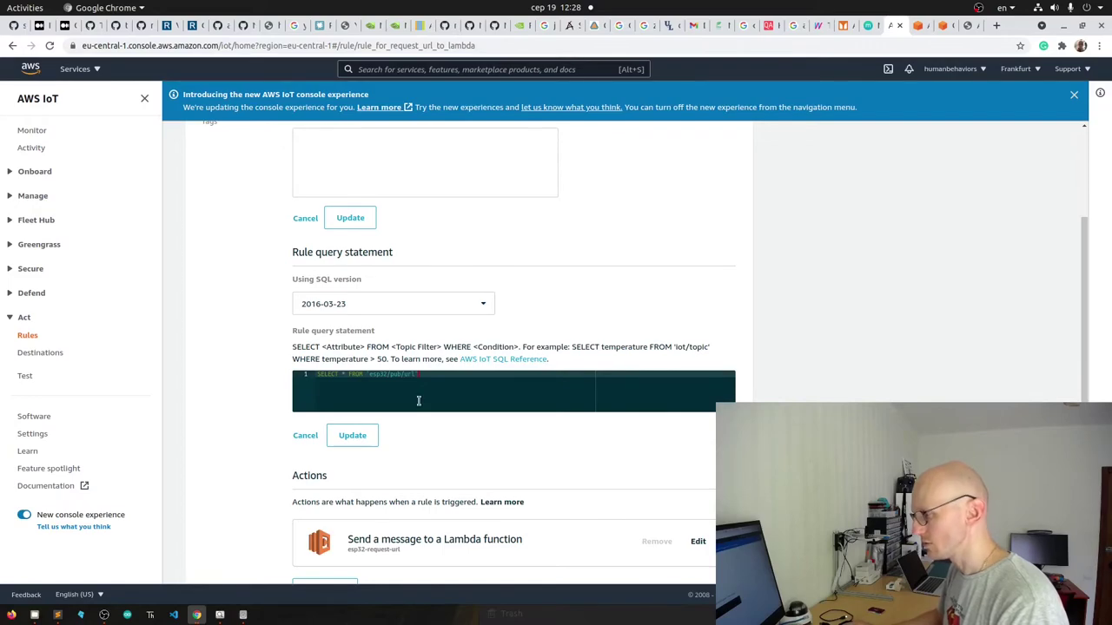
scroll(425, 405, down, 3)
click(303, 312)
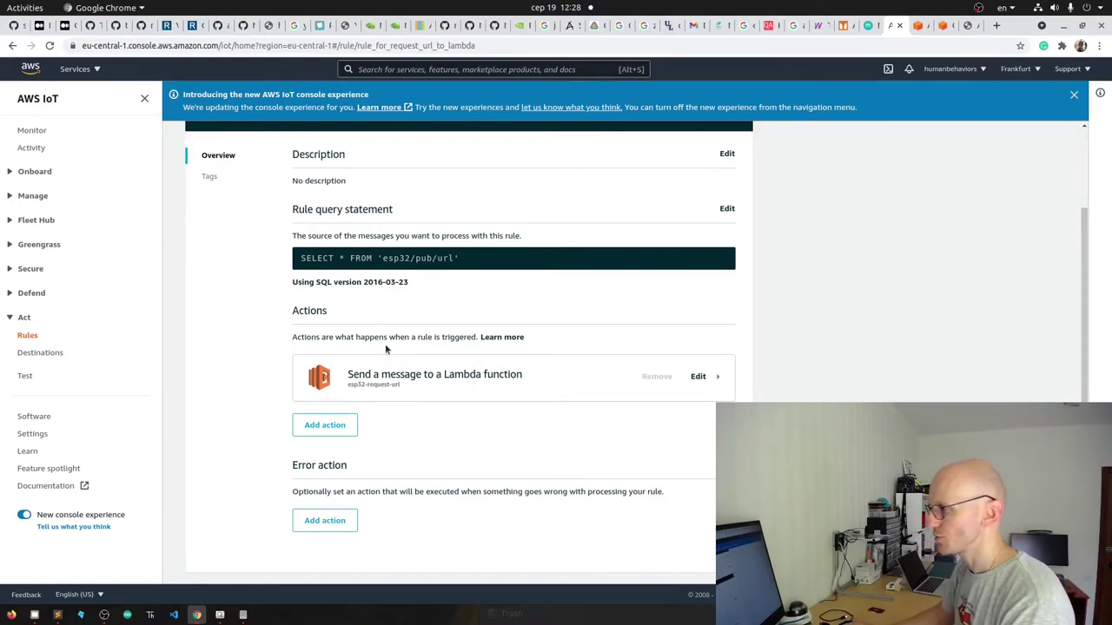
- Review the Lambda functions available for the URL rule's existing action and cancel the configuration
click(700, 376)
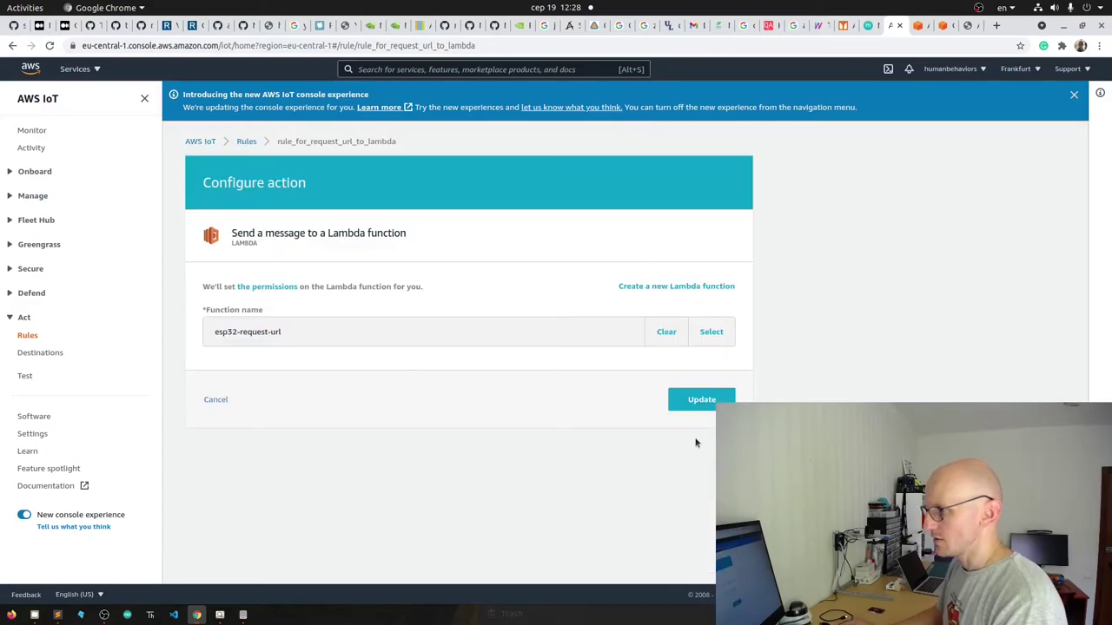
click(711, 334)
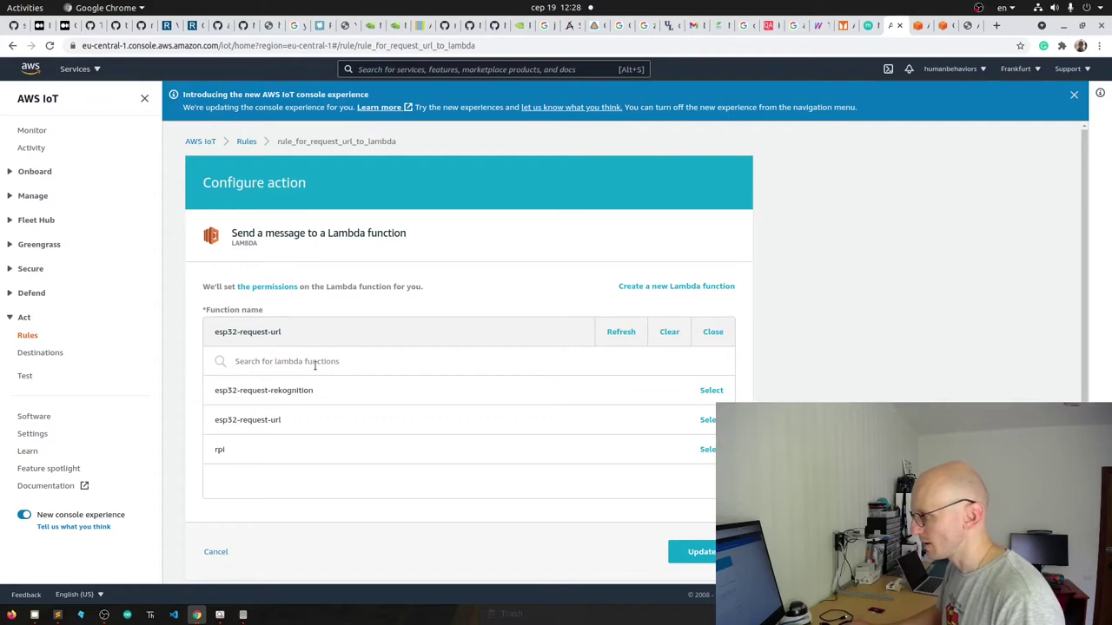
click(216, 552)
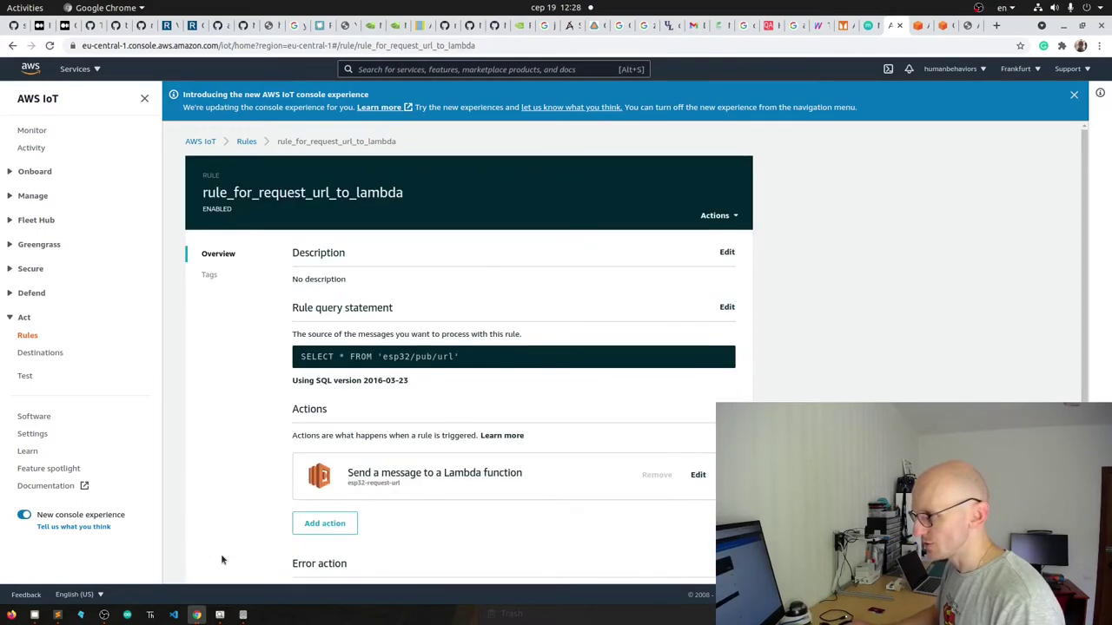
- Browse the action types that can be added to the URL rule, trying the CloudWatch metric option, and cancel
click(349, 525)
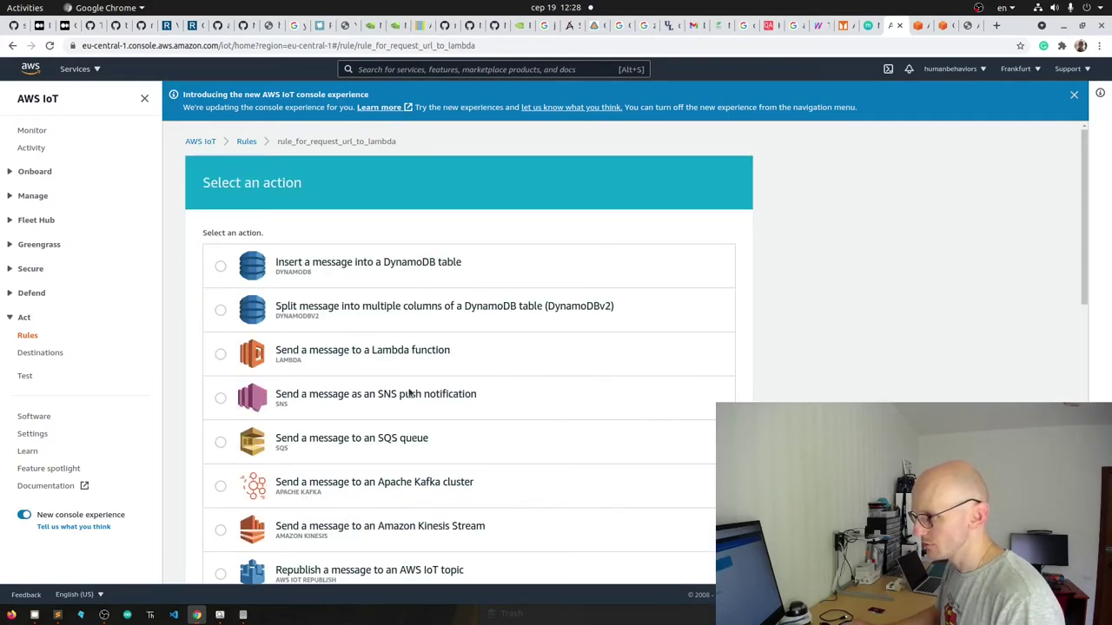
scroll(395, 394, down, 1)
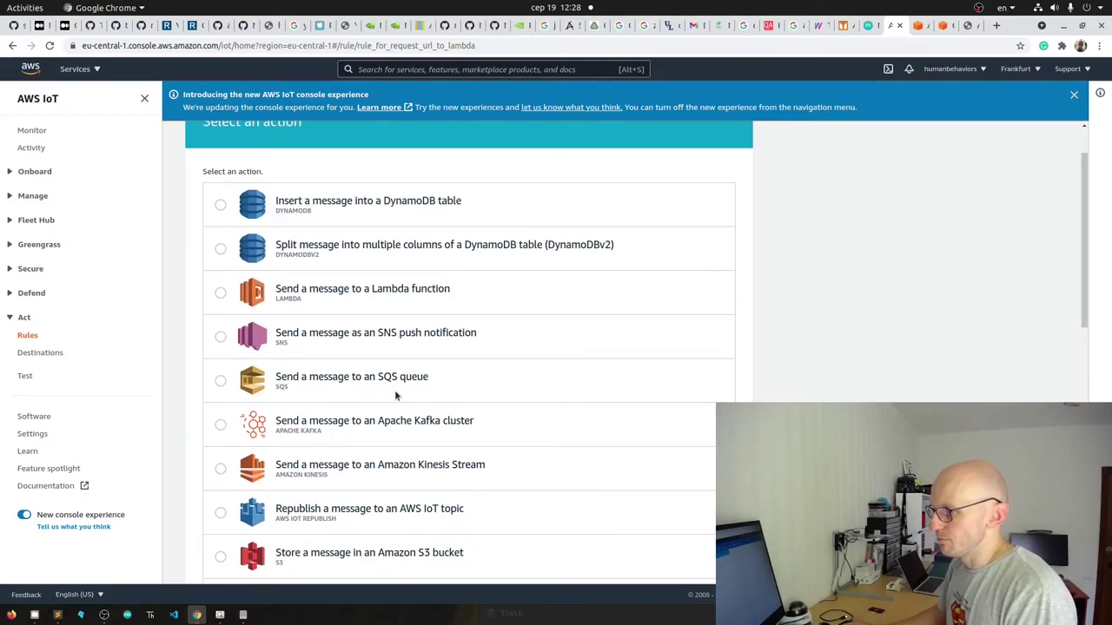
scroll(394, 396, down, 2)
scroll(394, 395, down, 3)
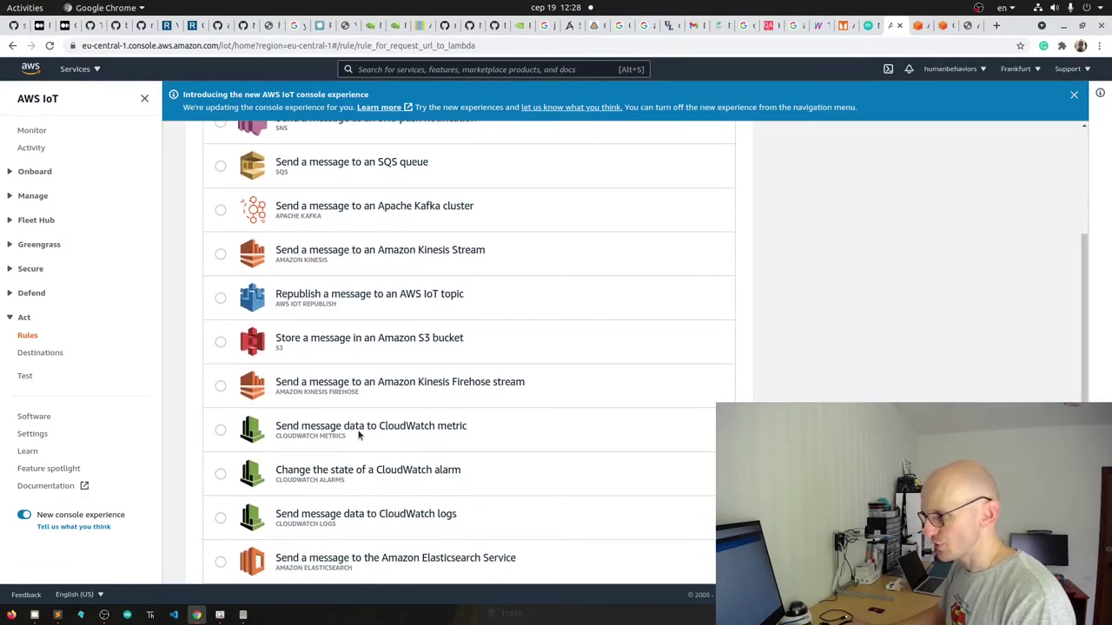
click(222, 431)
scroll(689, 536, down, 5)
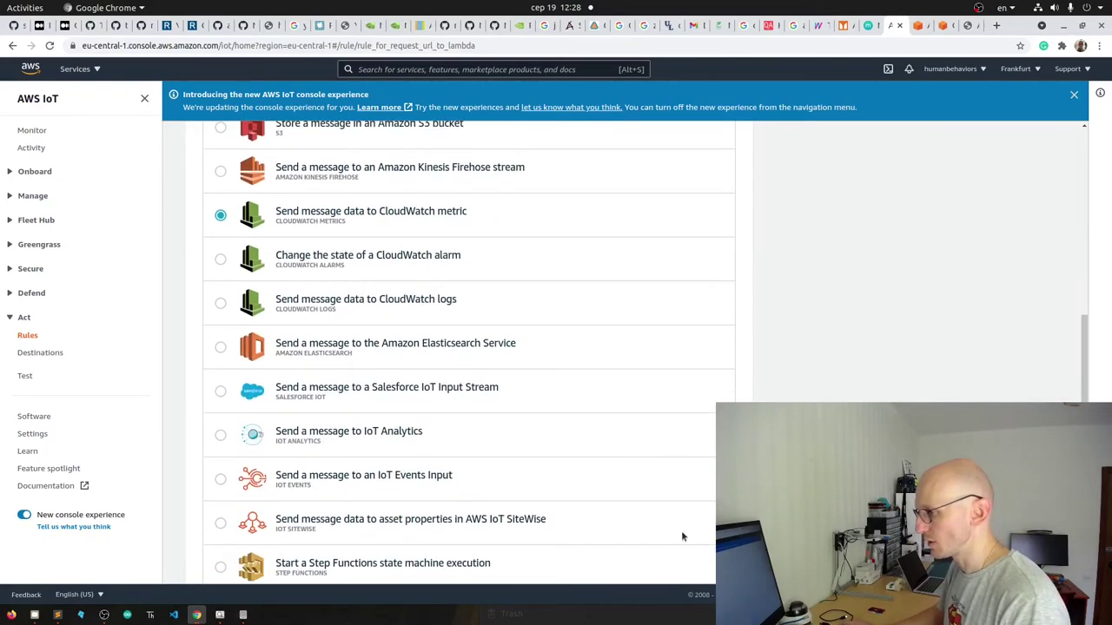
scroll(682, 536, down, 5)
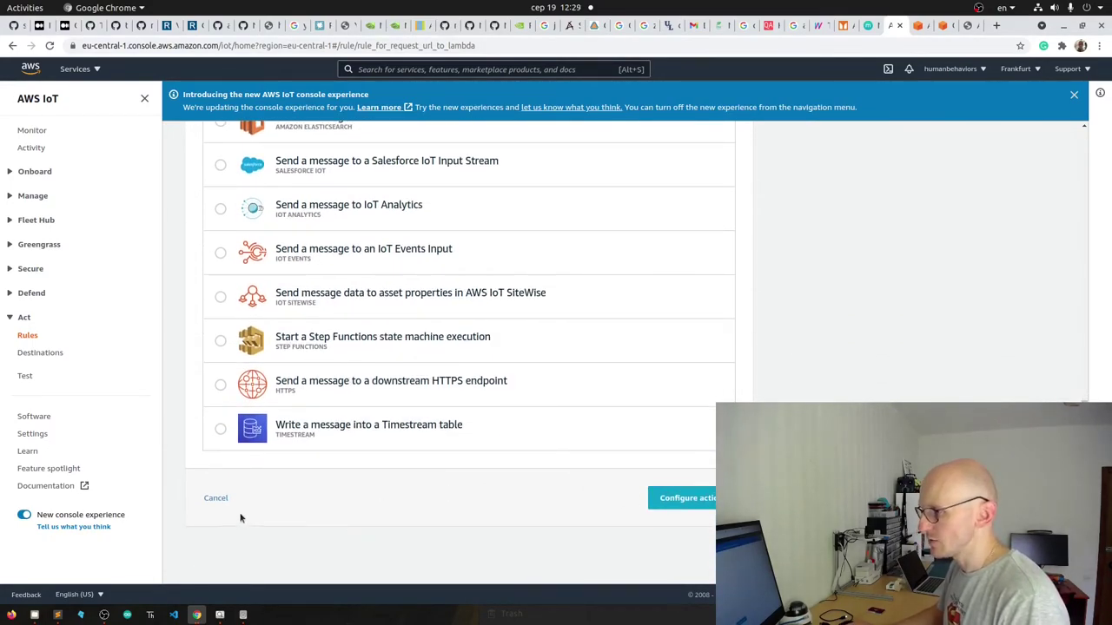
click(216, 498)
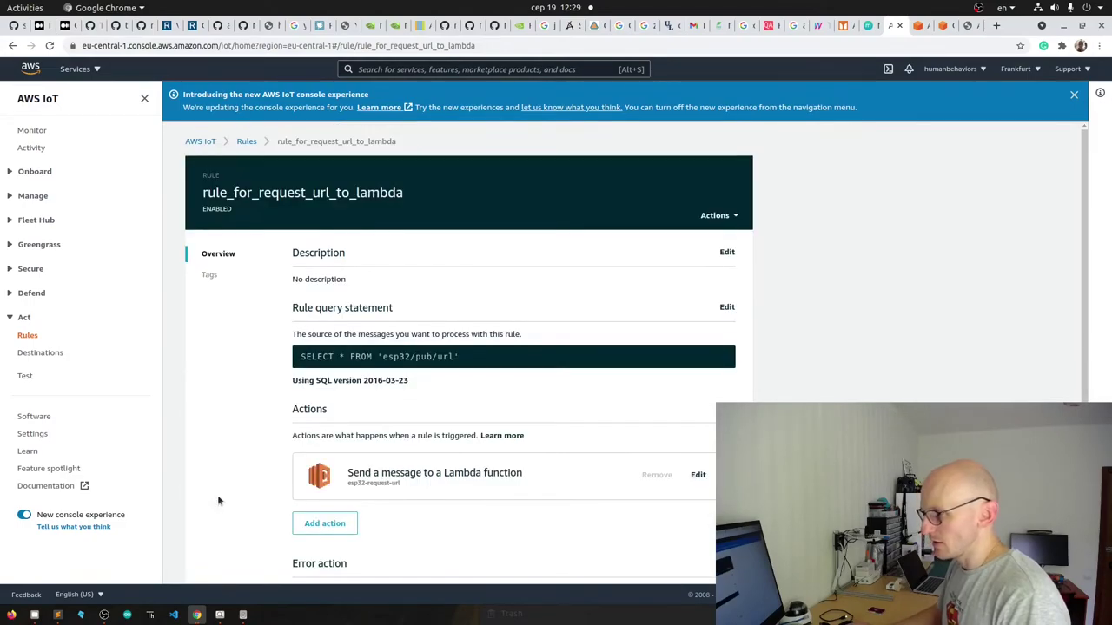
- Expand the URL rule's Lambda action, check its function name and selectable functions again, and leave it without updating
click(488, 486)
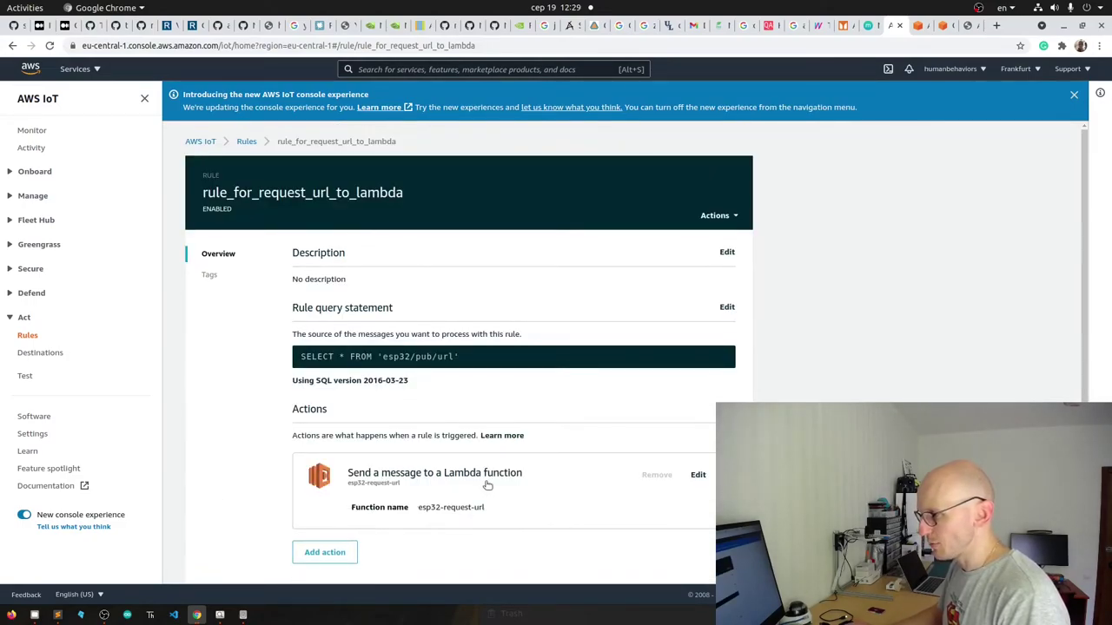
click(697, 474)
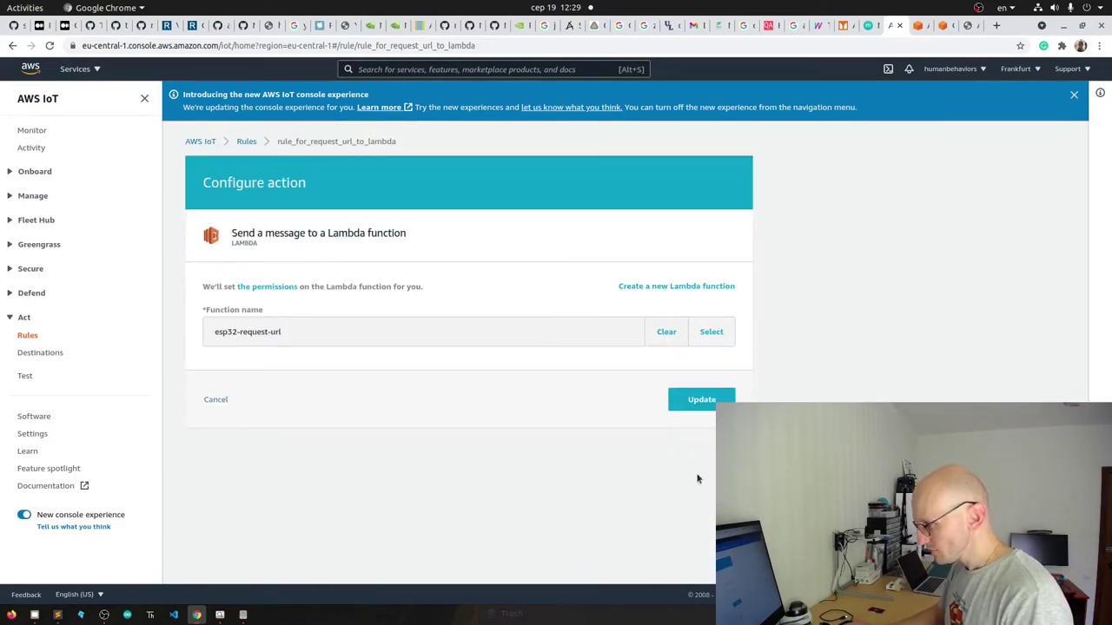
click(710, 331)
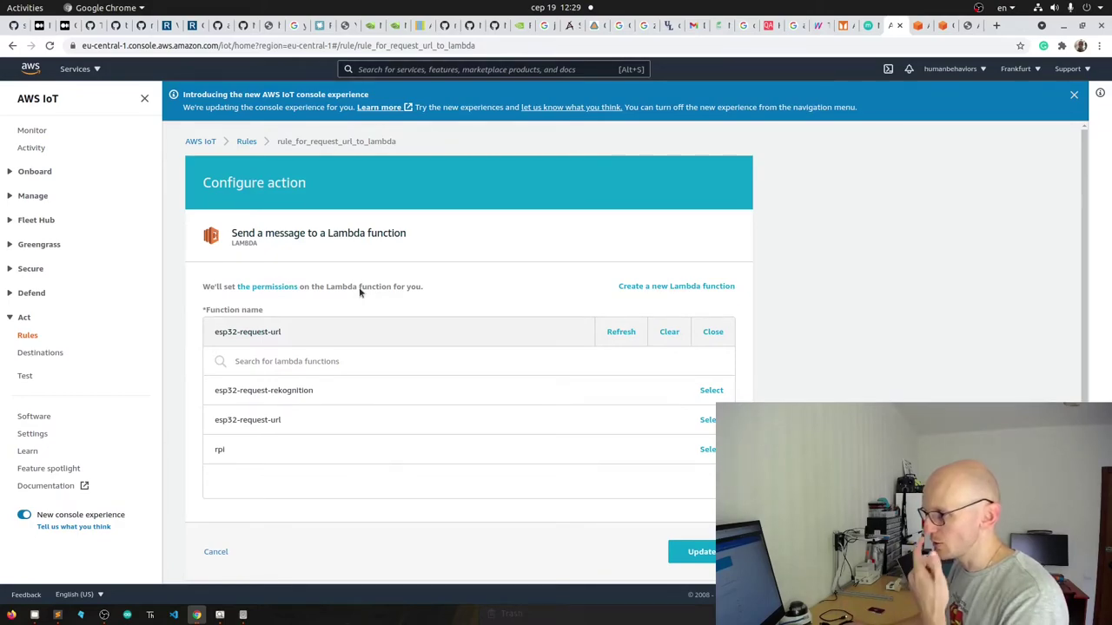
click(214, 554)
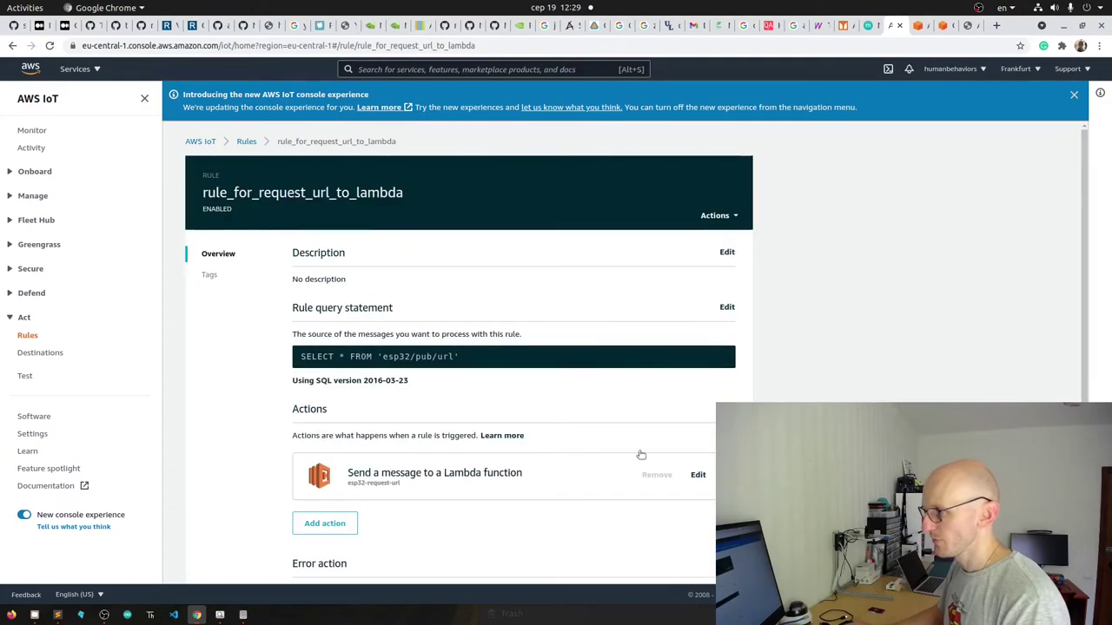
- Examine the query statement and Lambda action of rule_for_request_data_to_lambda, and return to the rules list
click(244, 142)
click(269, 302)
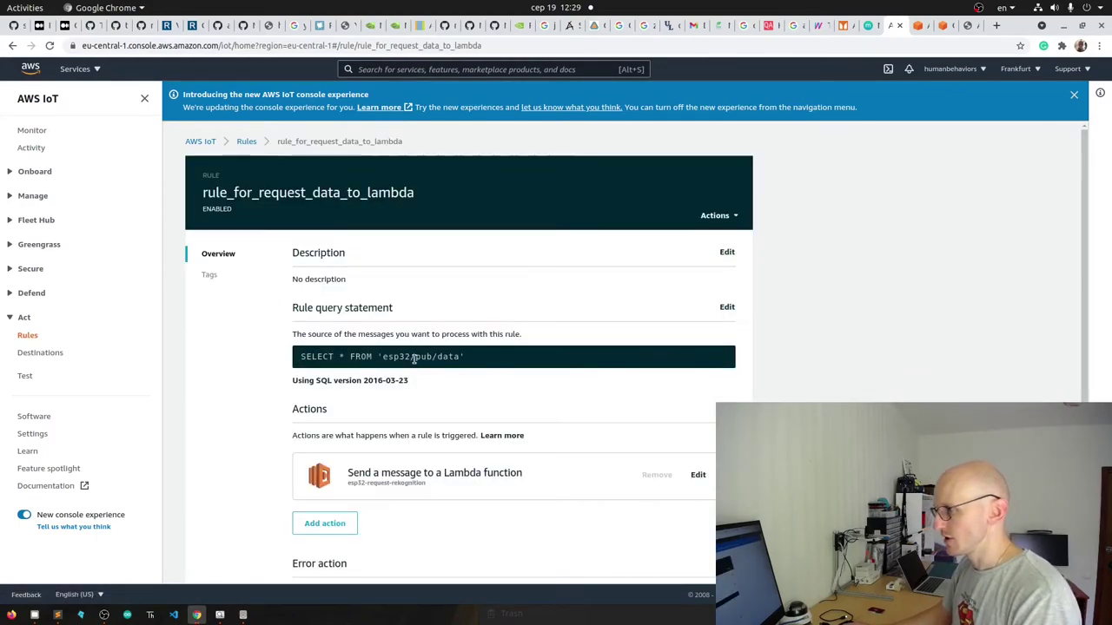
click(463, 472)
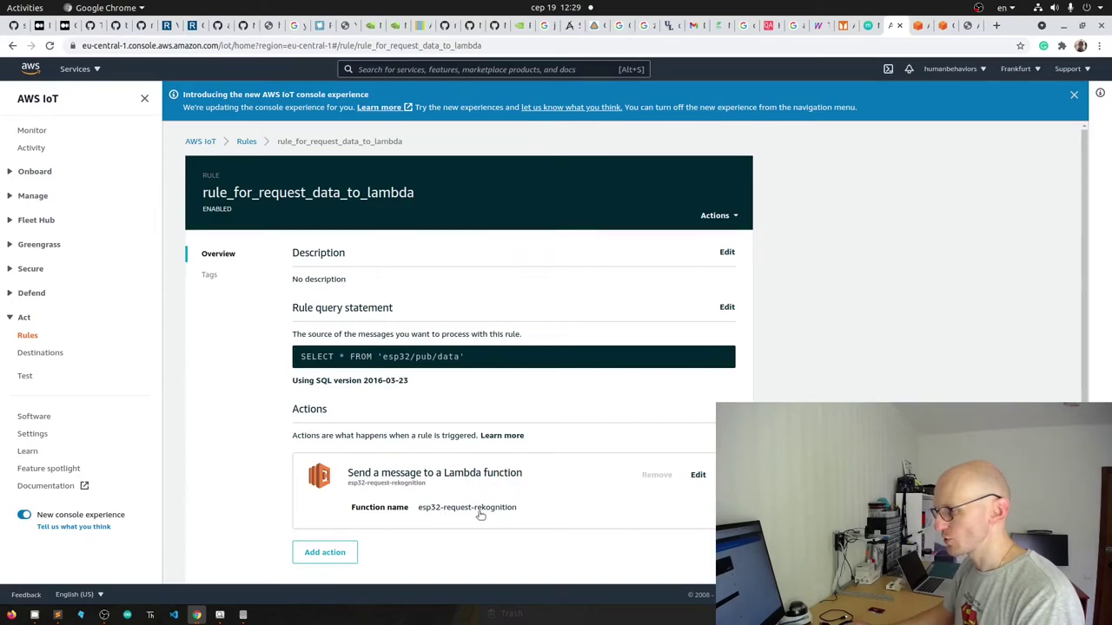
scroll(530, 543, down, 1)
scroll(528, 541, down, 2)
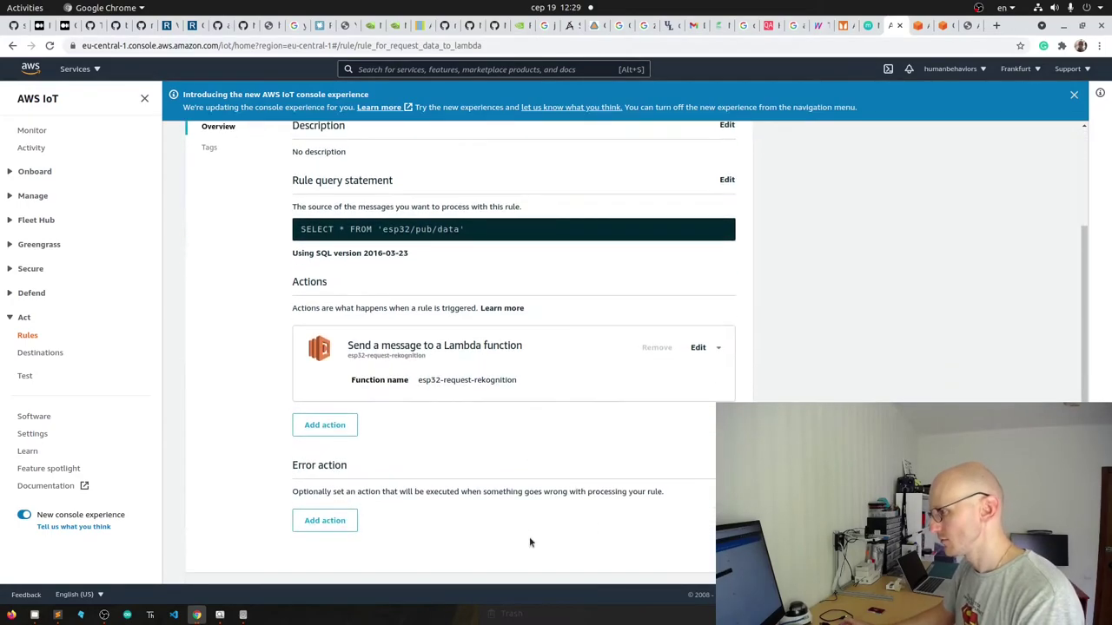
scroll(528, 541, up, 3)
click(246, 143)
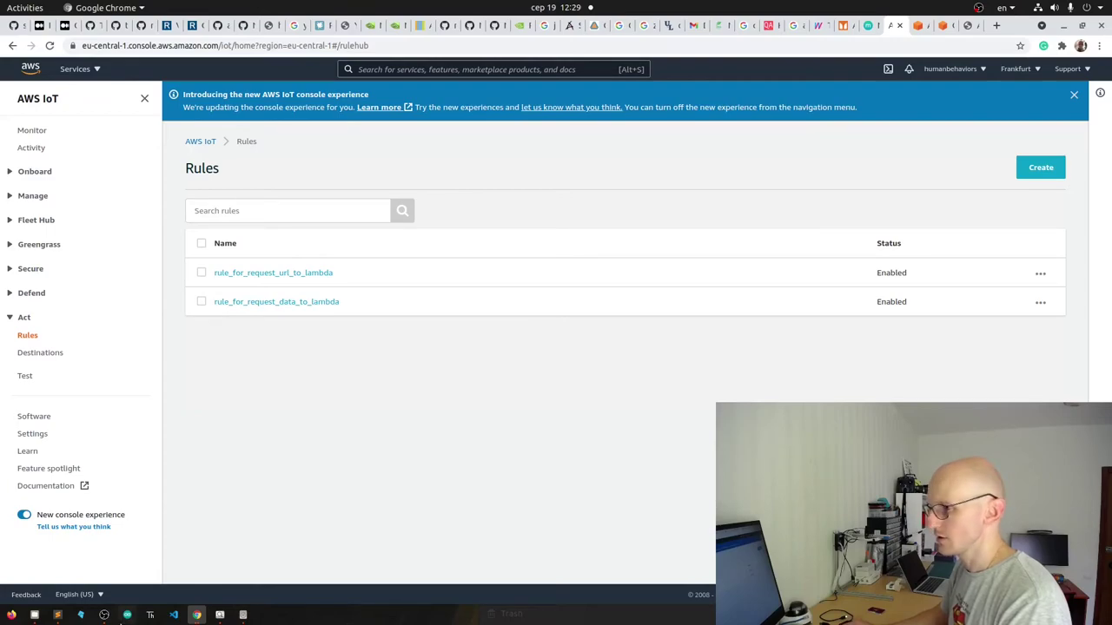
- Switch to Image Viewer and examine the architecture diagram in esp32-cam-diagram.png
click(220, 615)
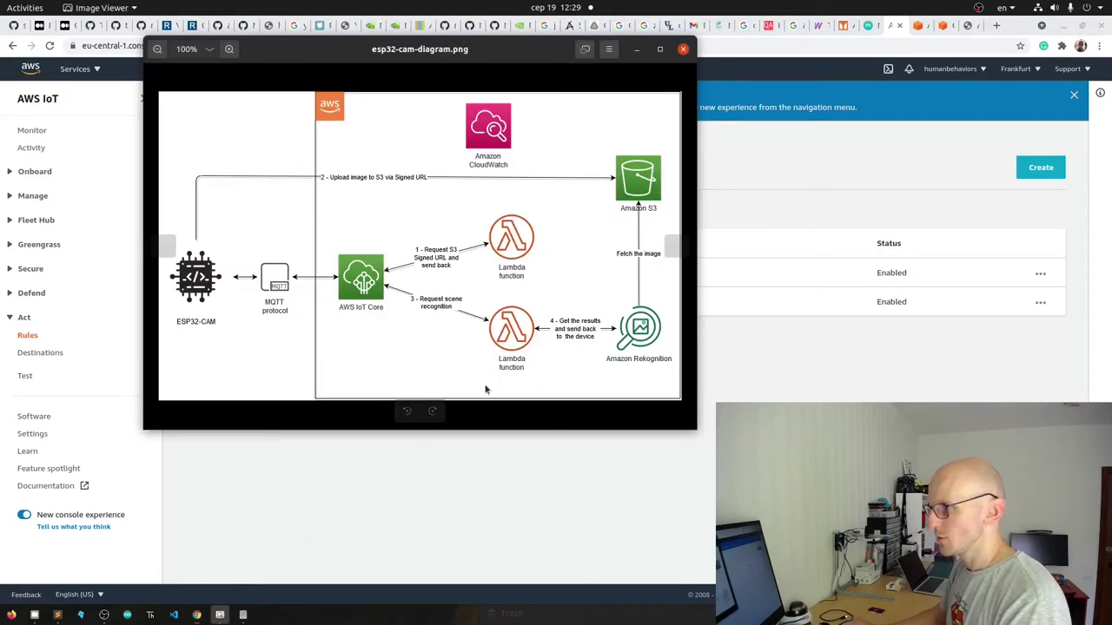